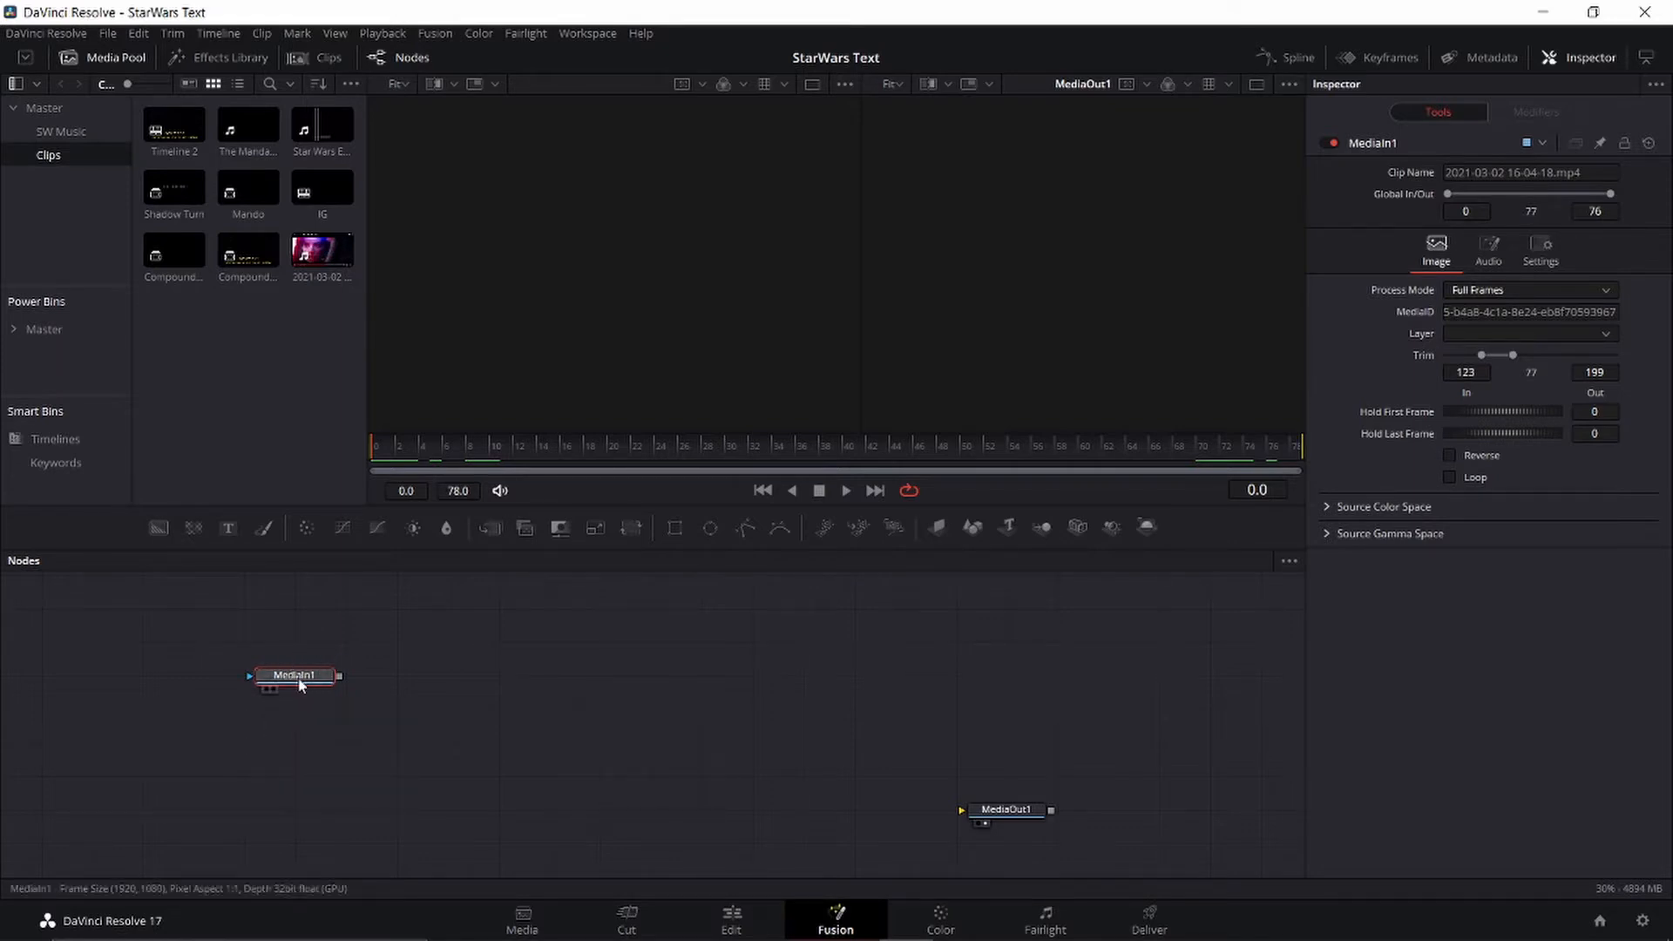
Step: Show the MediaIn1 clip in the first viewer and play back its title animation
left_click(267, 655)
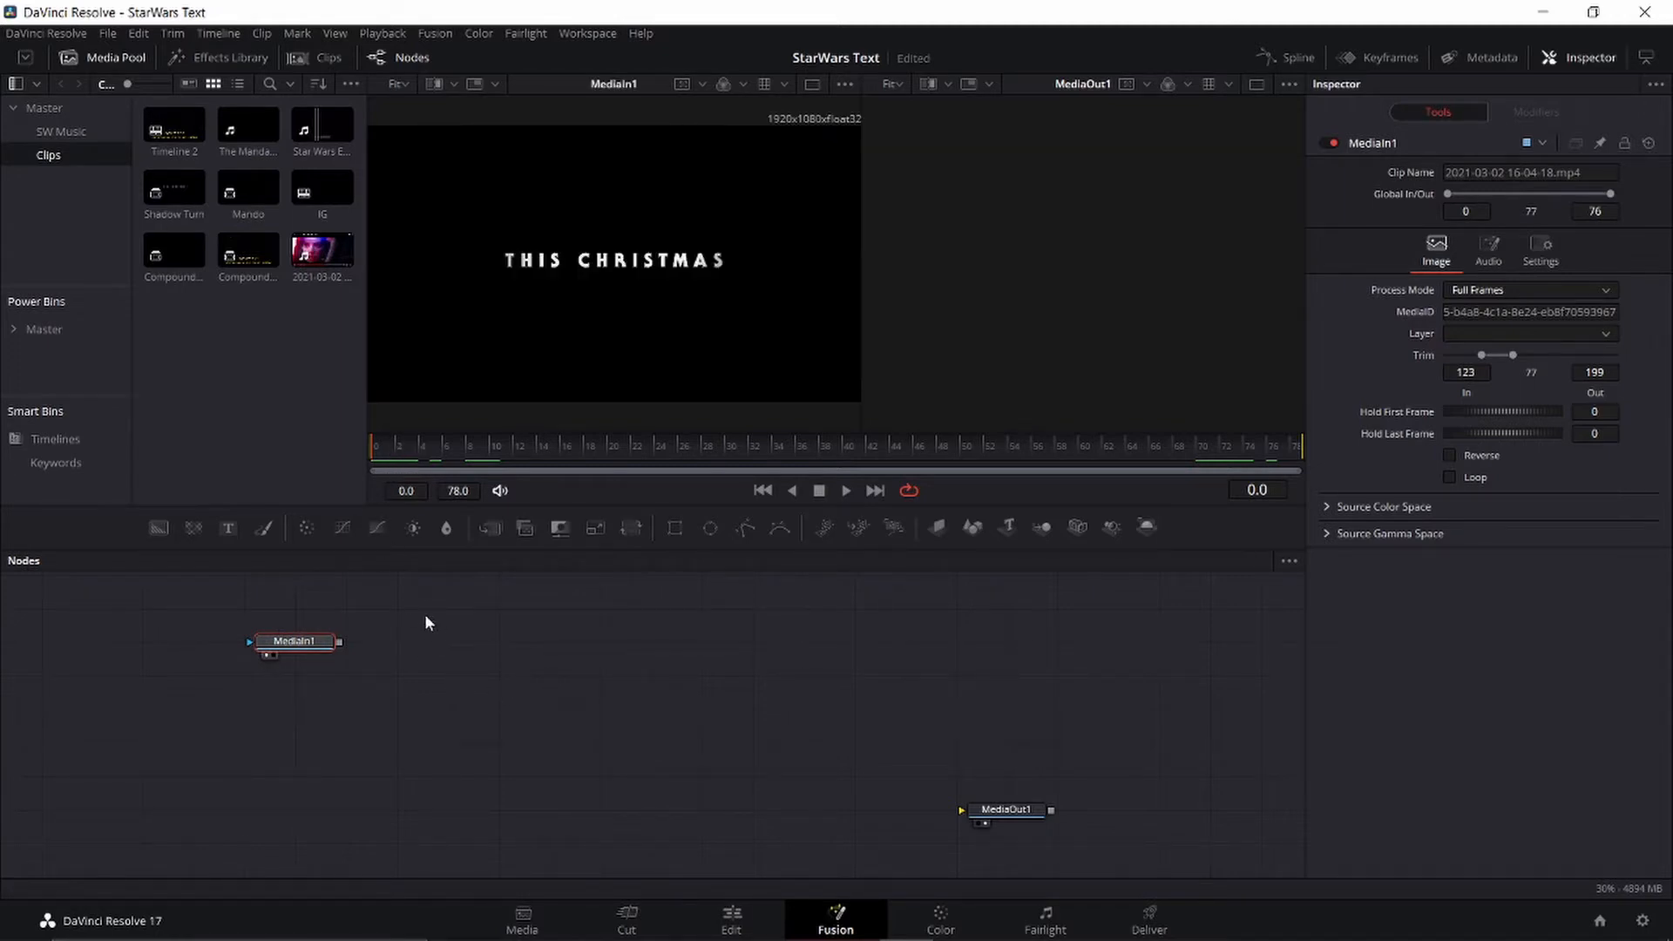
key("space")
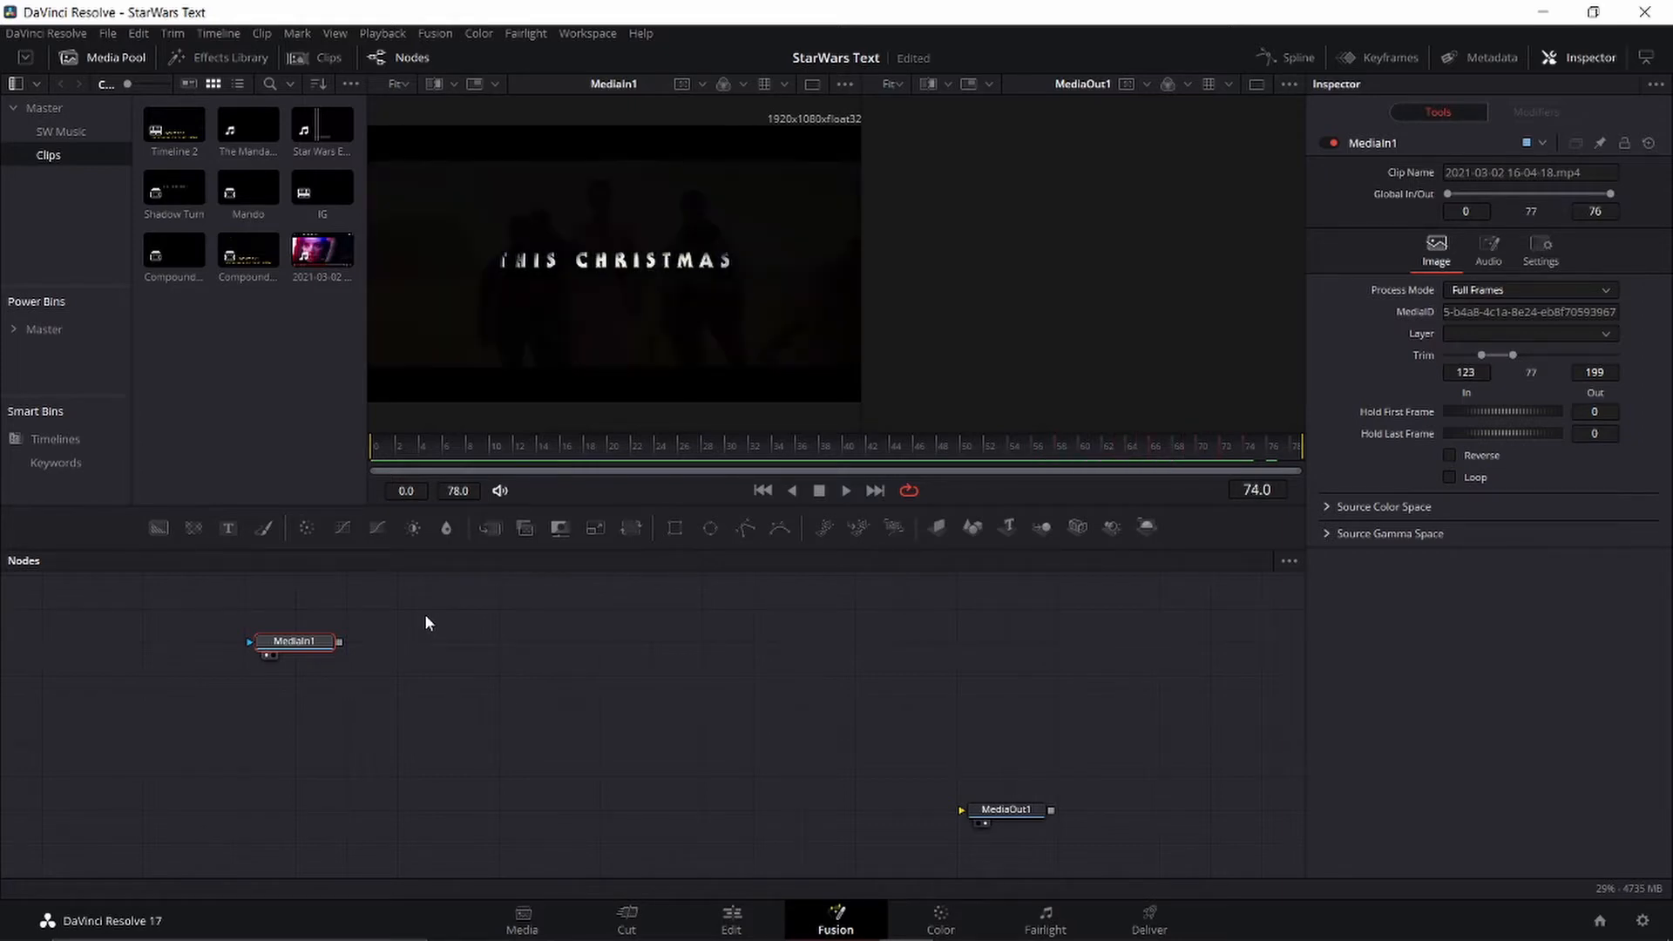
left_click(497, 709)
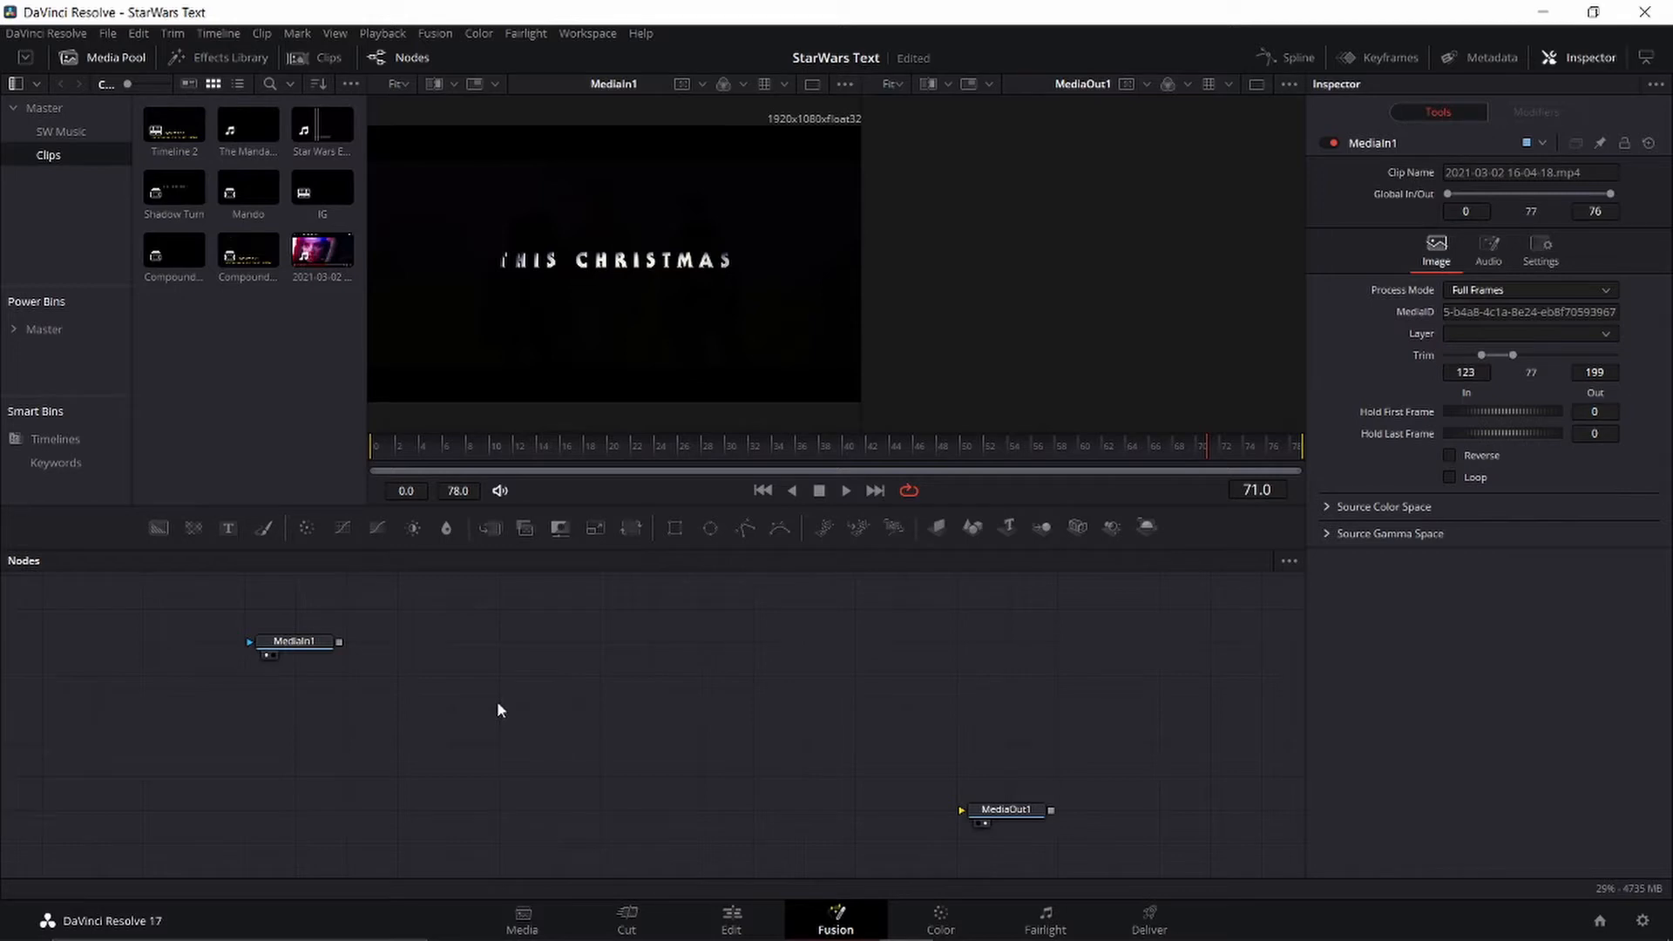
Step: Add a Merge 3D node to the node graph
key("shift+space")
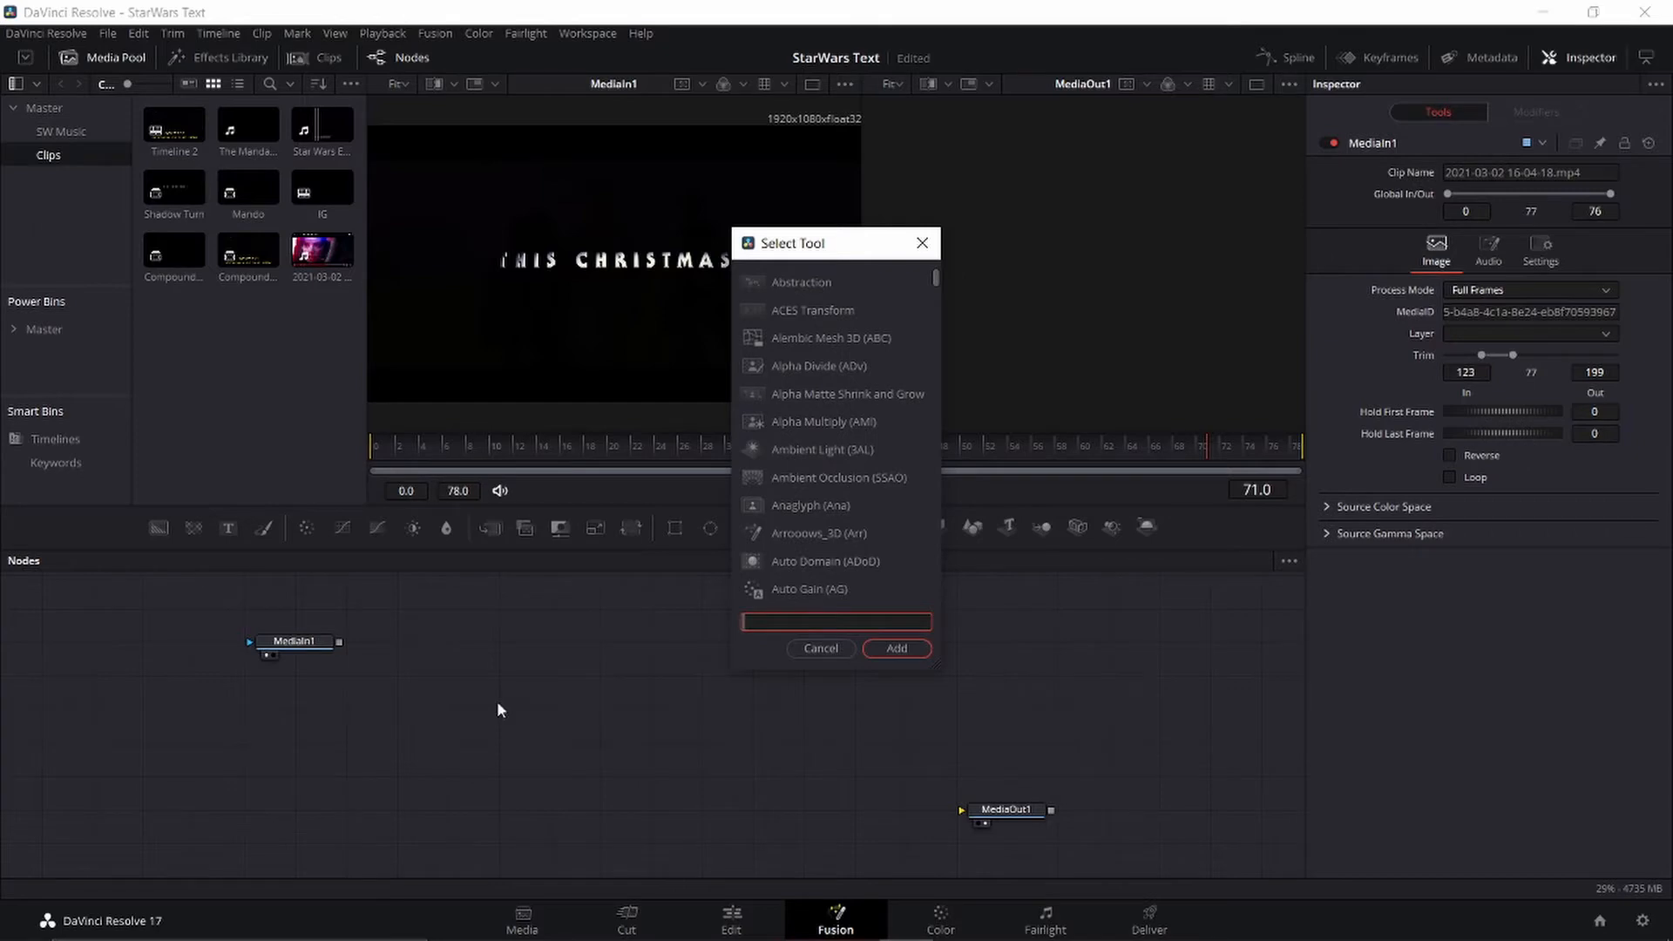
type("5")
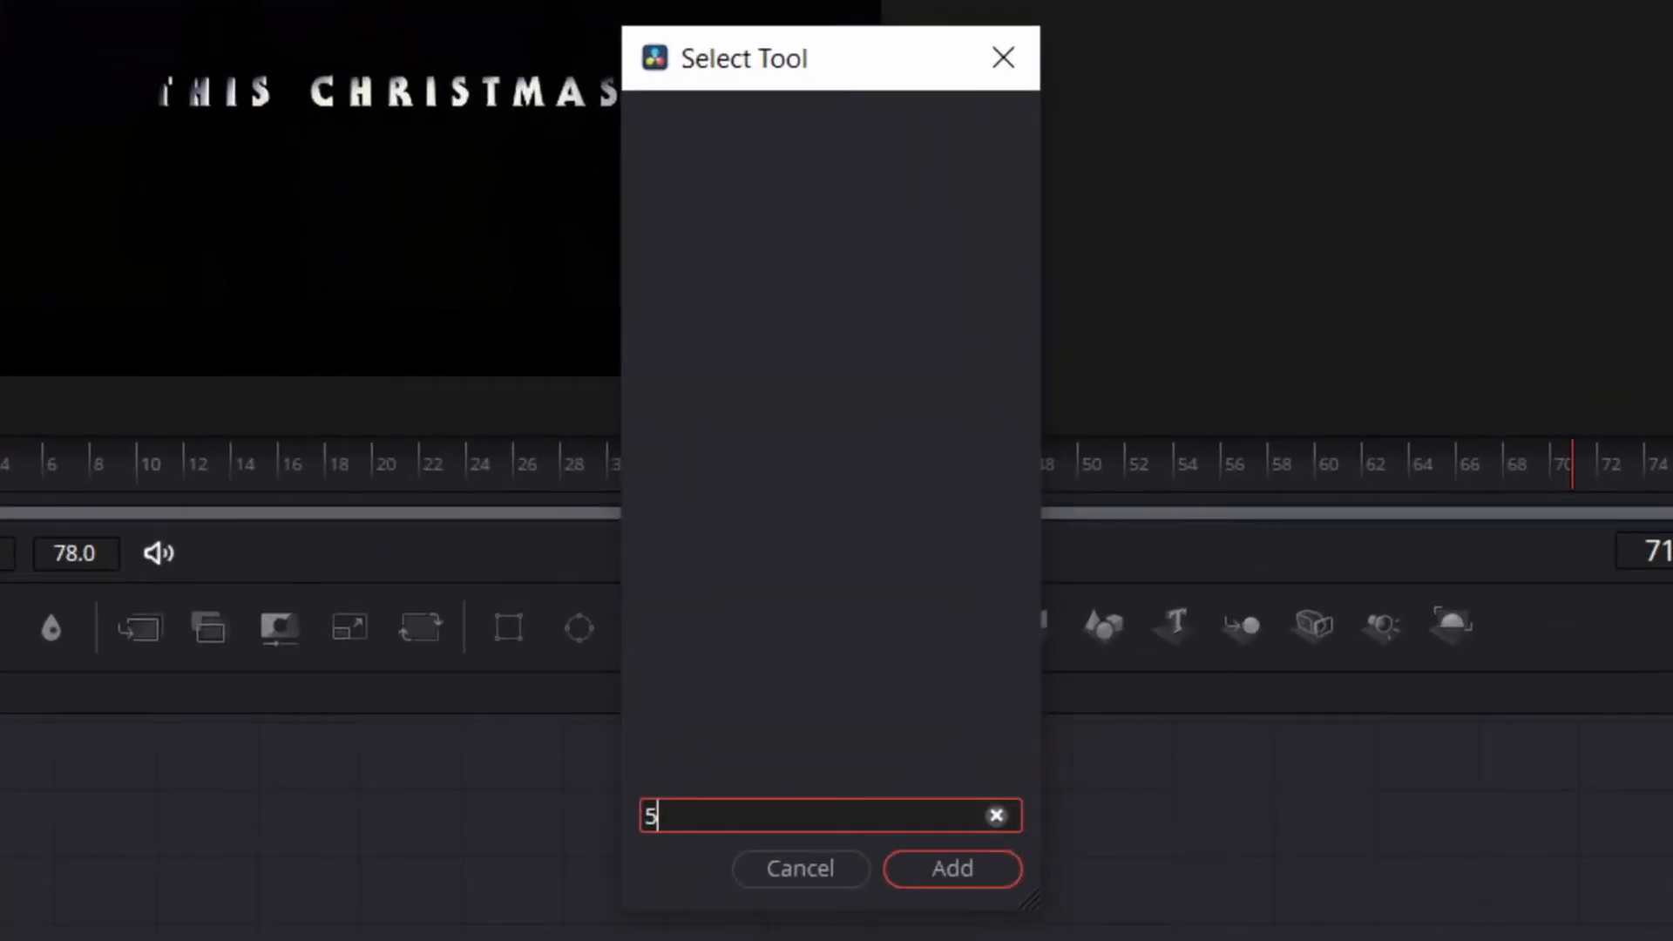
key("BackSpace")
type("merge")
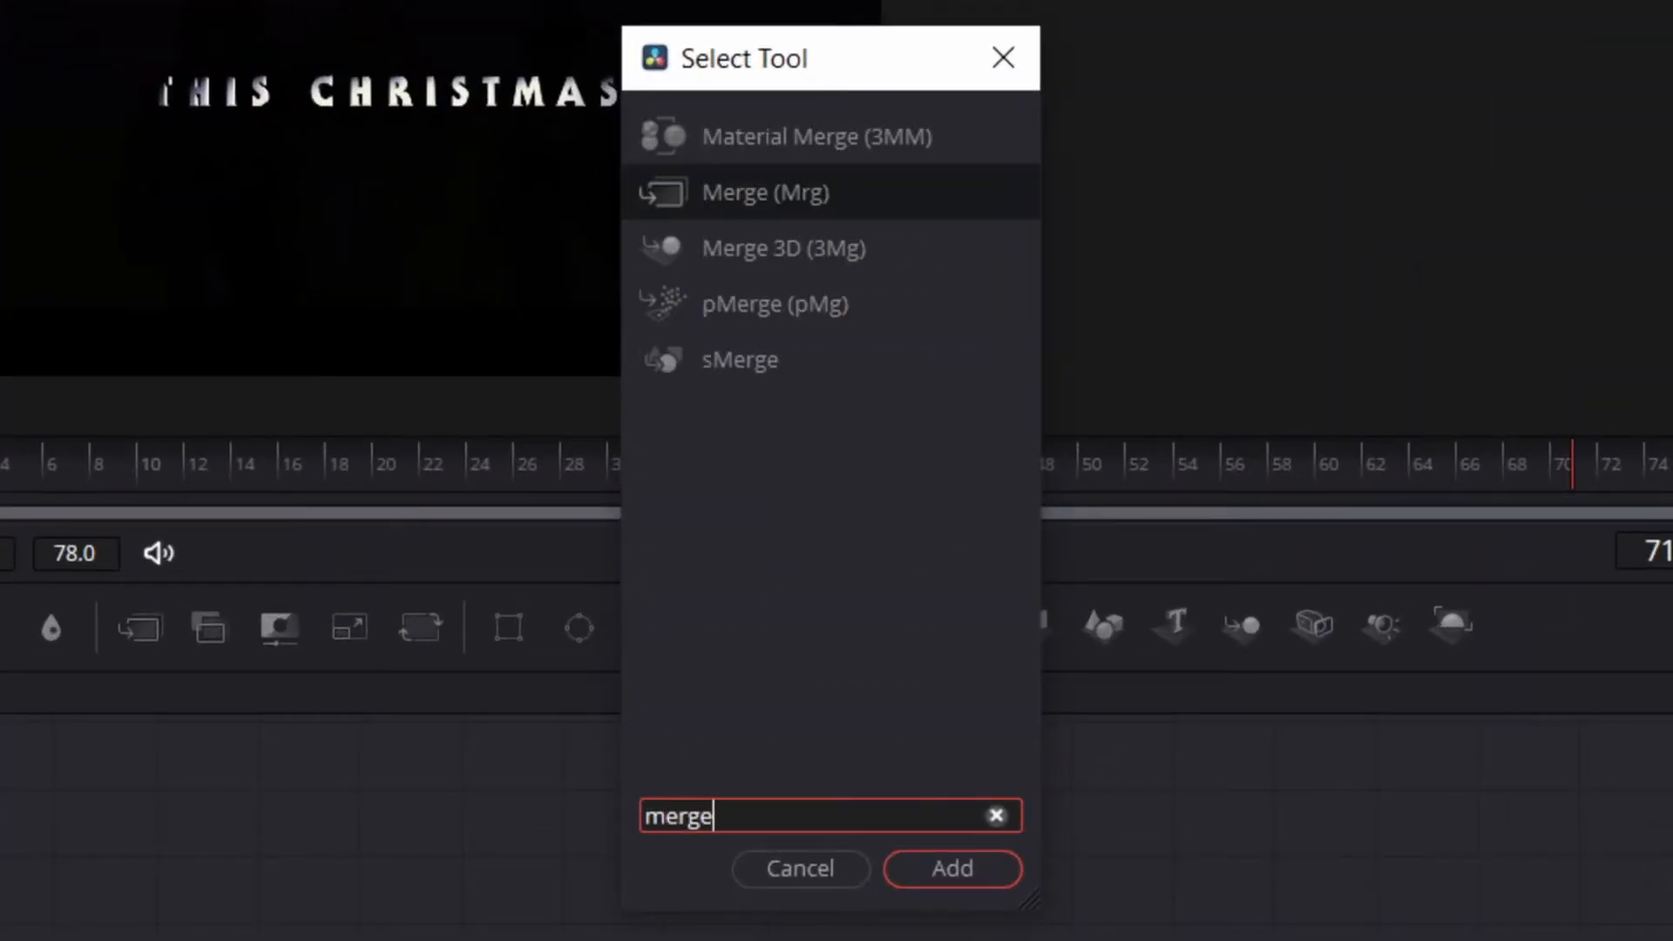
left_click(748, 262)
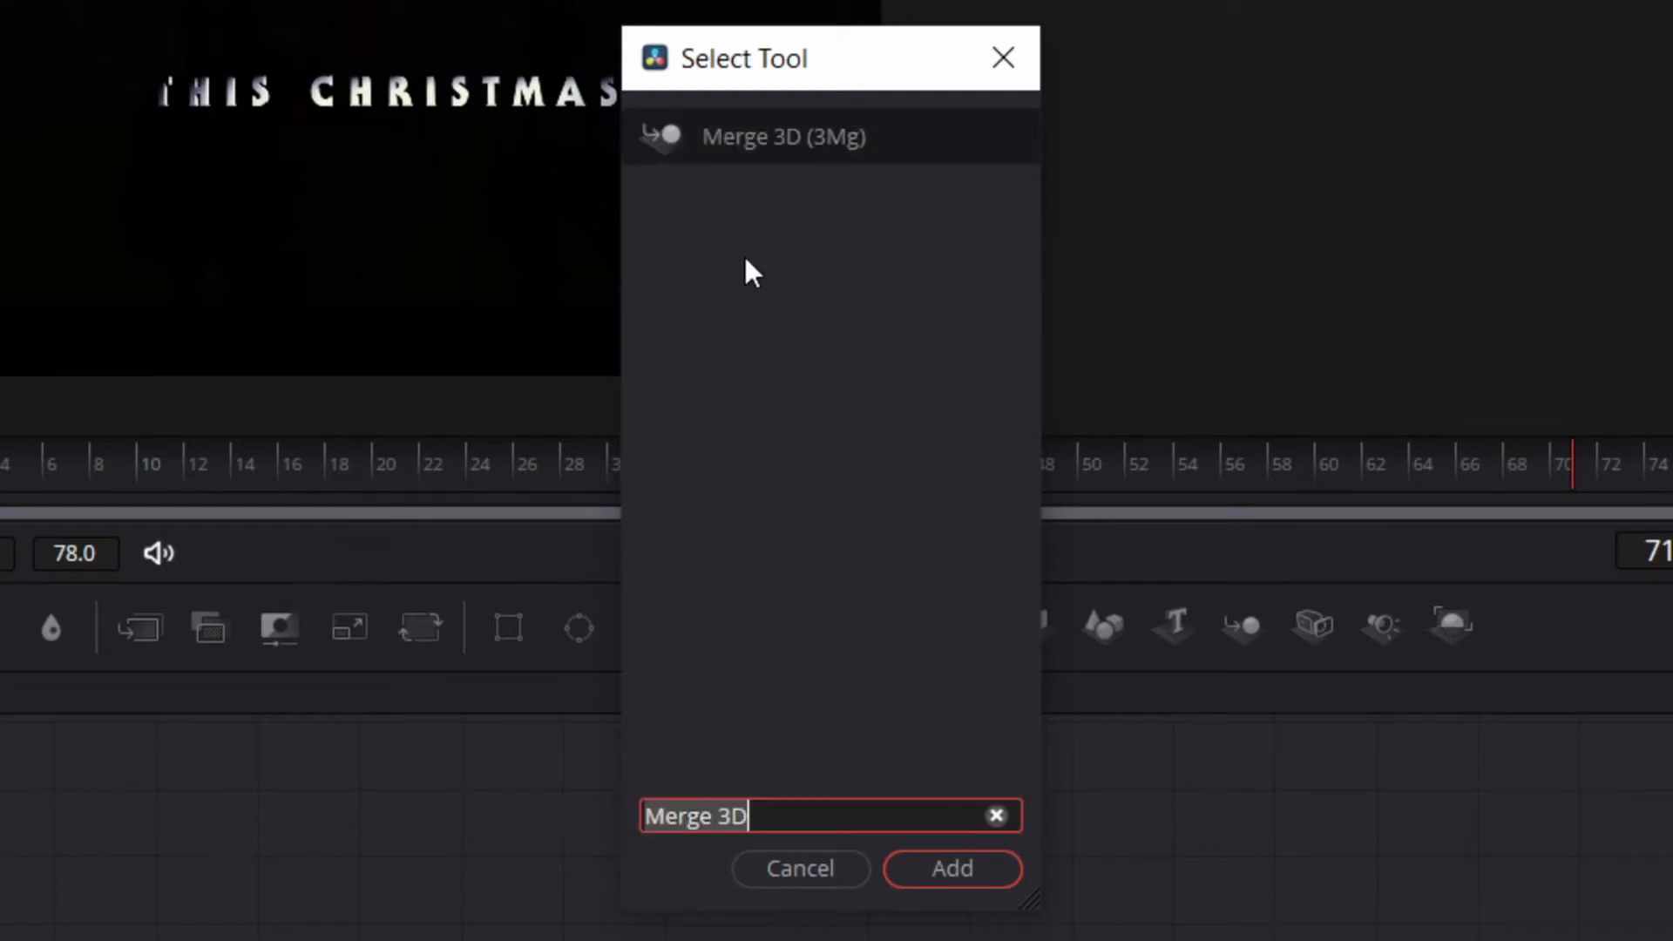
left_click(932, 866)
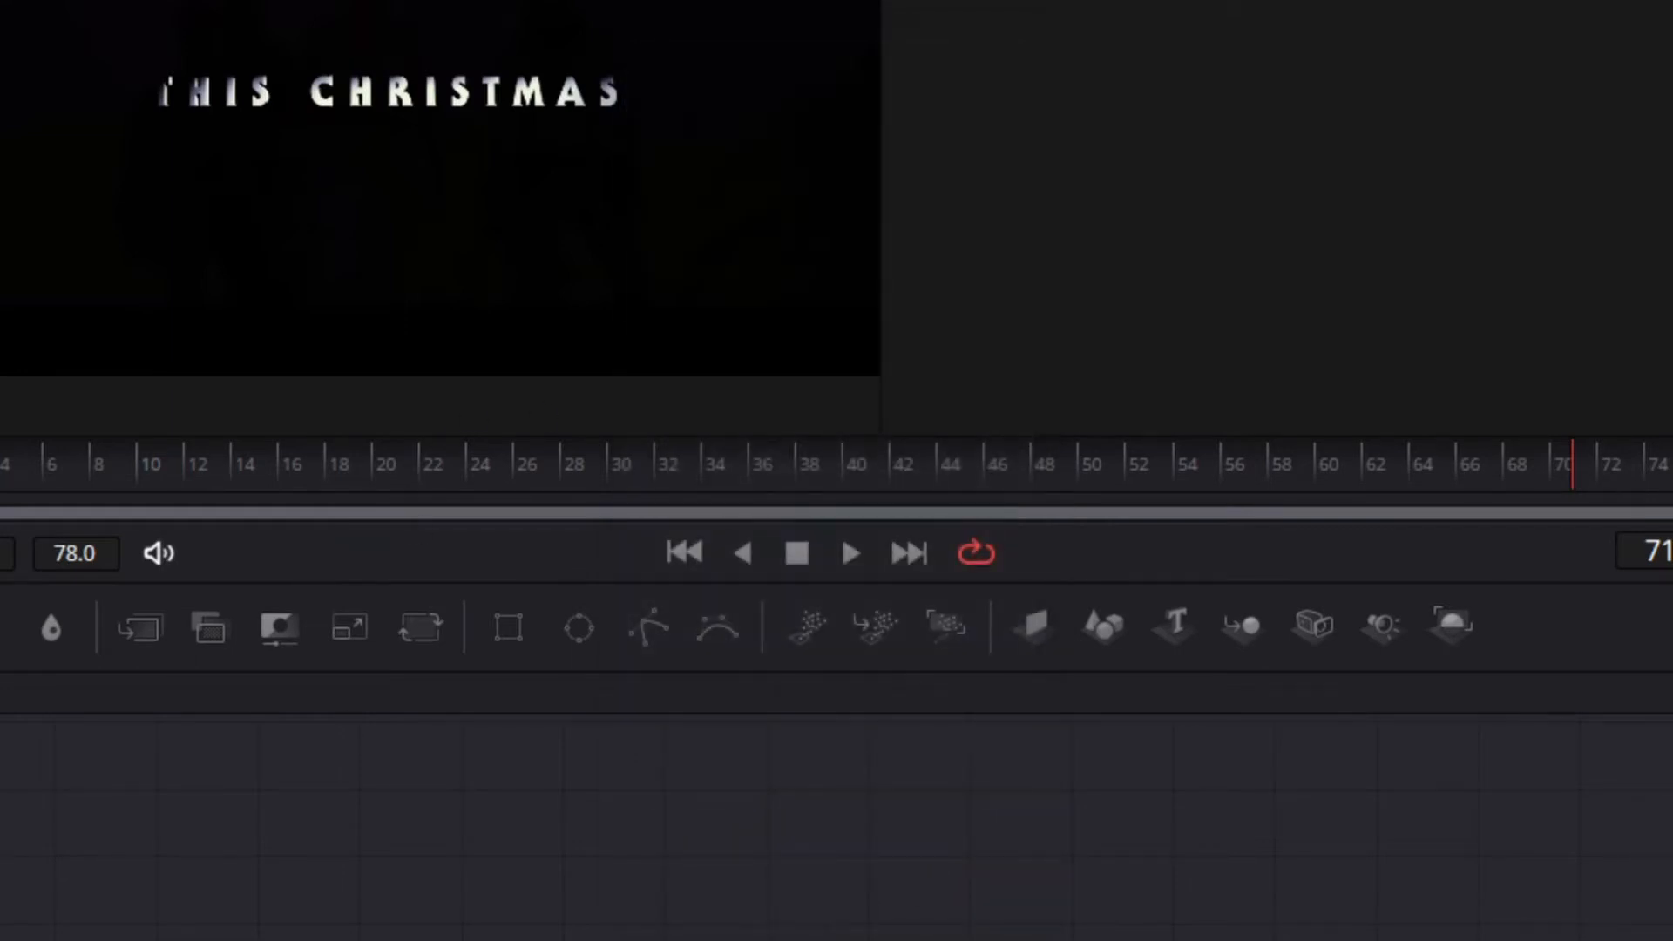
Step: Add a Text 3D node to the node graph
key("shift+space")
type("te")
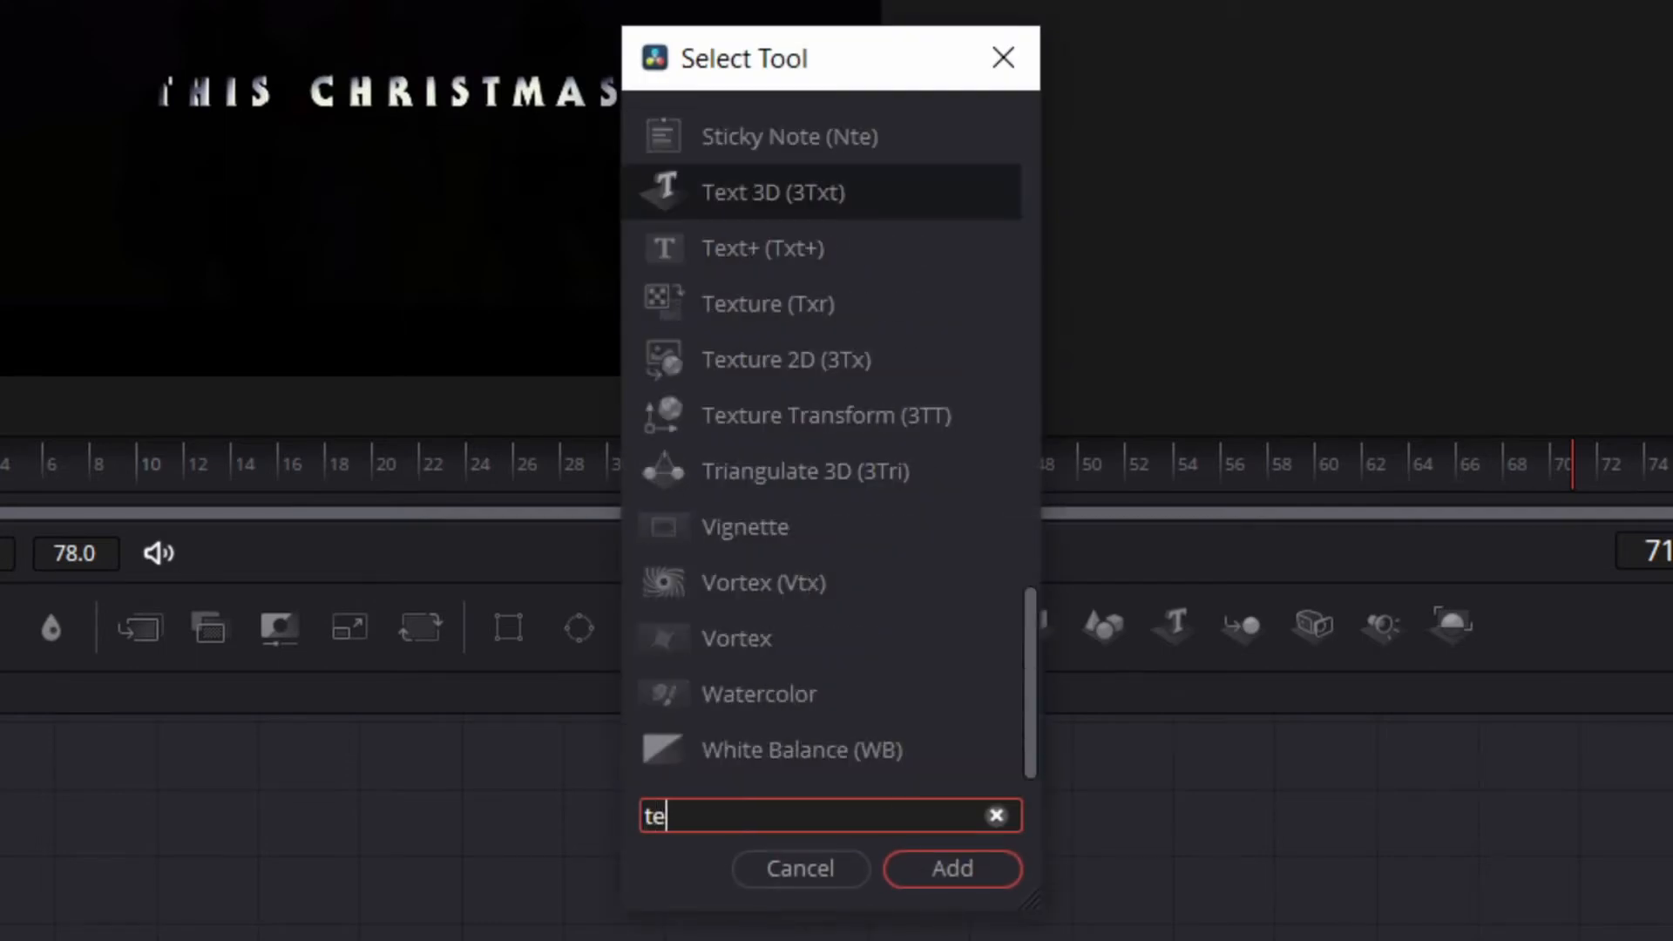
type("xt")
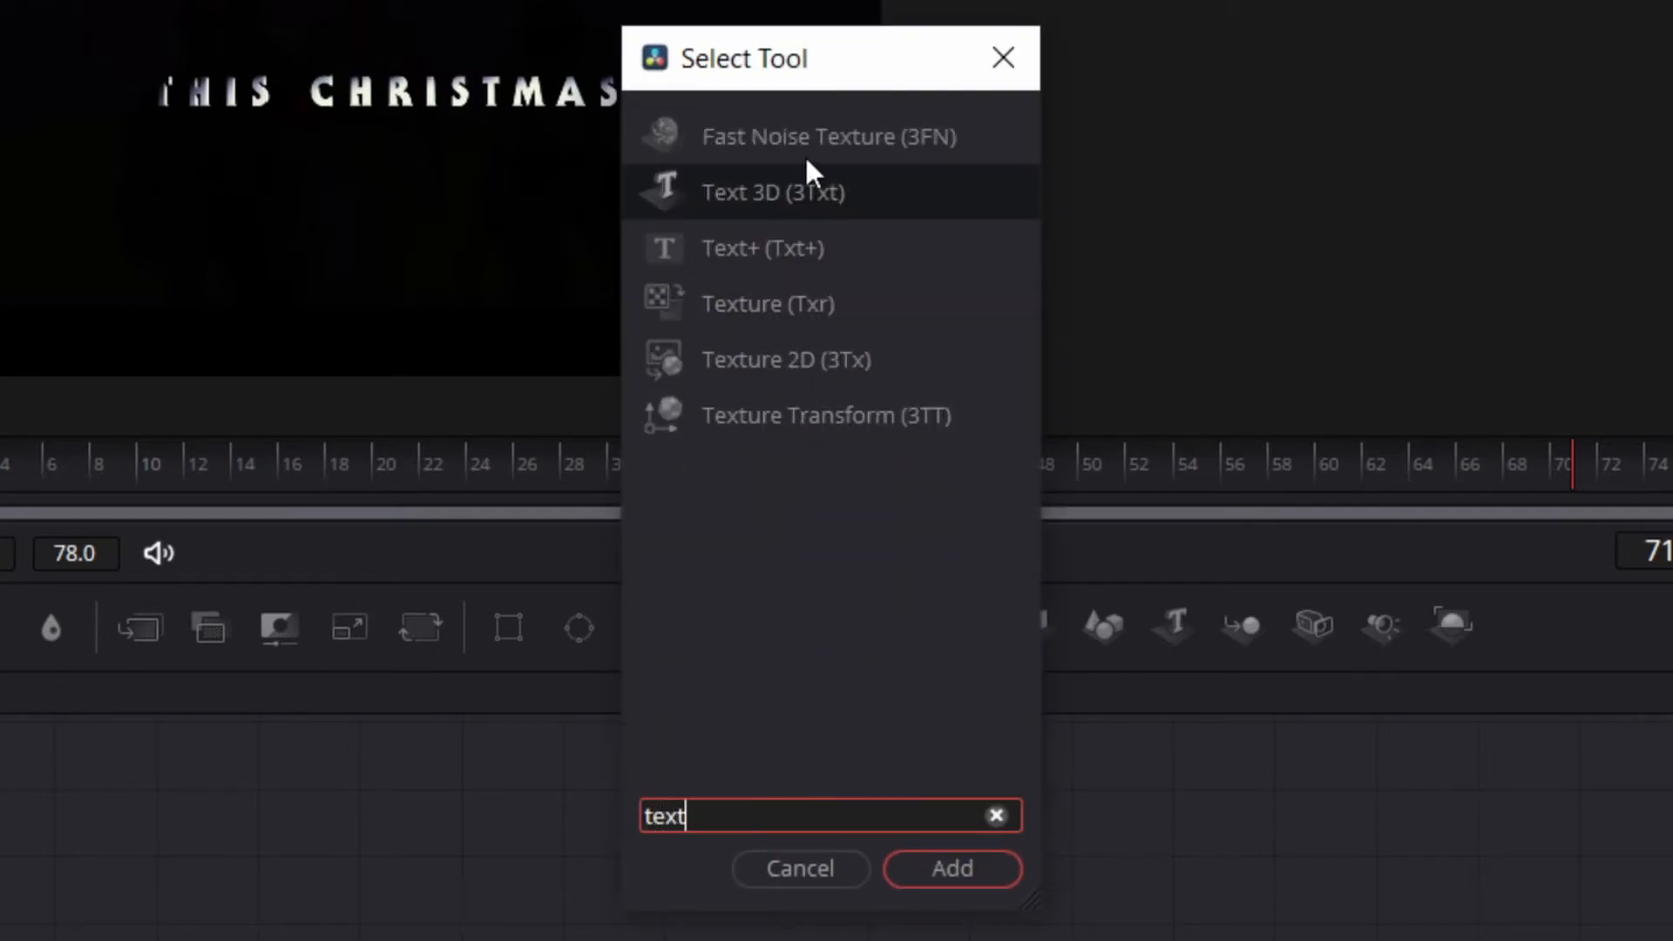
left_click(775, 196)
left_click(932, 863)
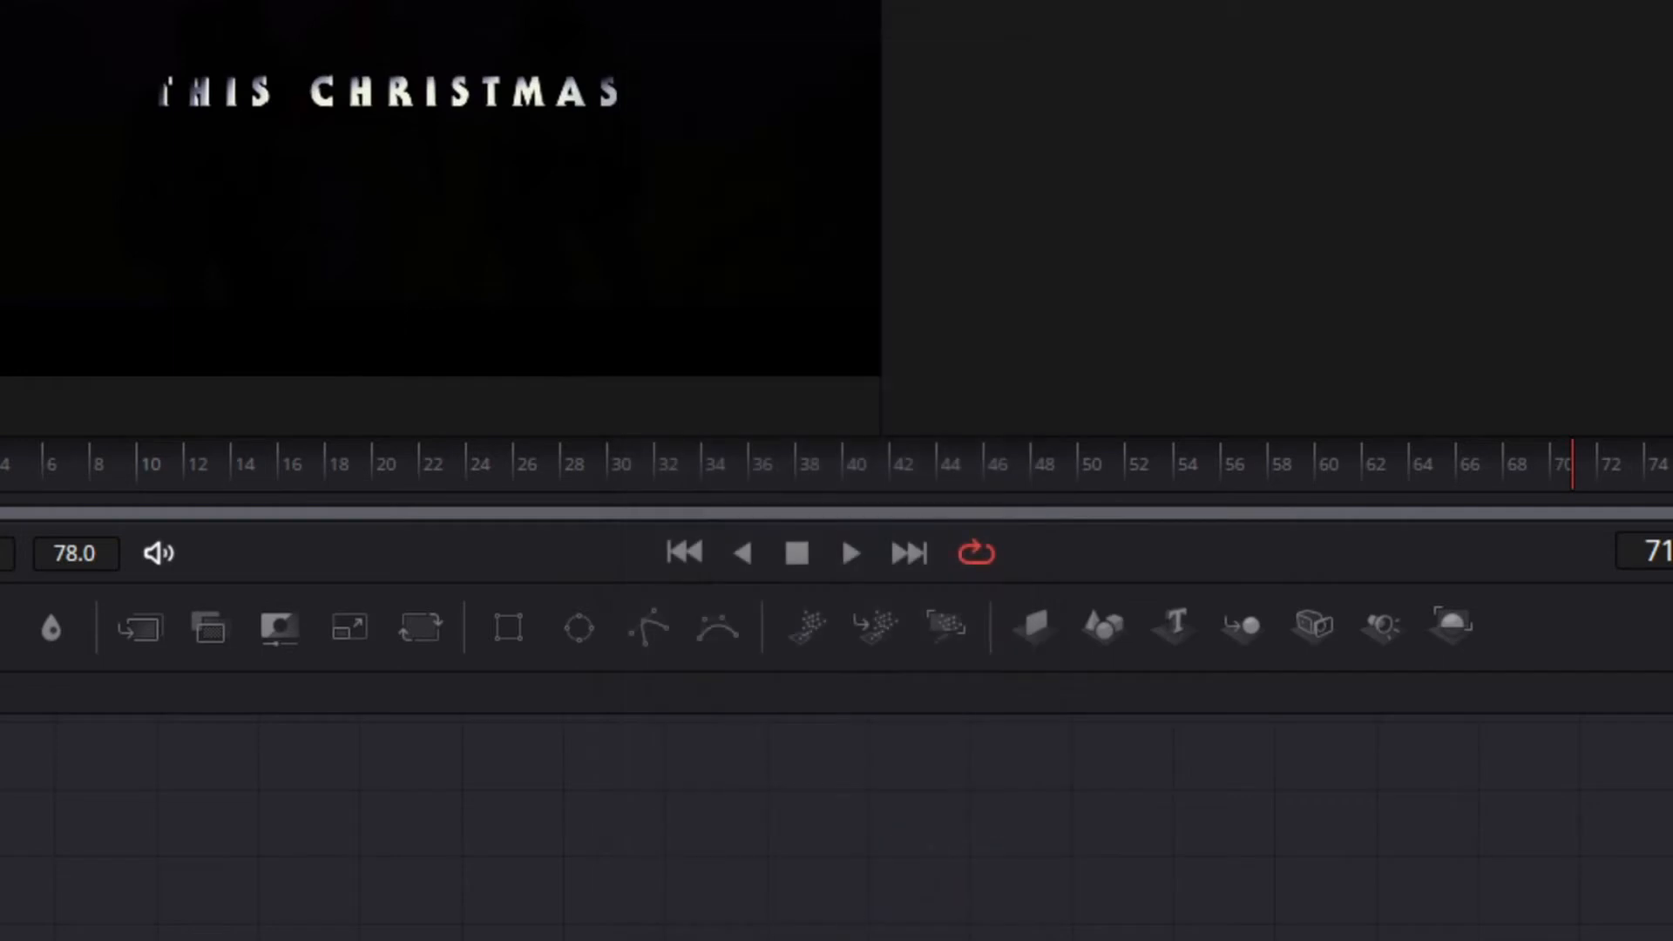
Step: Add a Renderer 3D node and chain Text3D1 through Merge3D1 into it
key("shift+space")
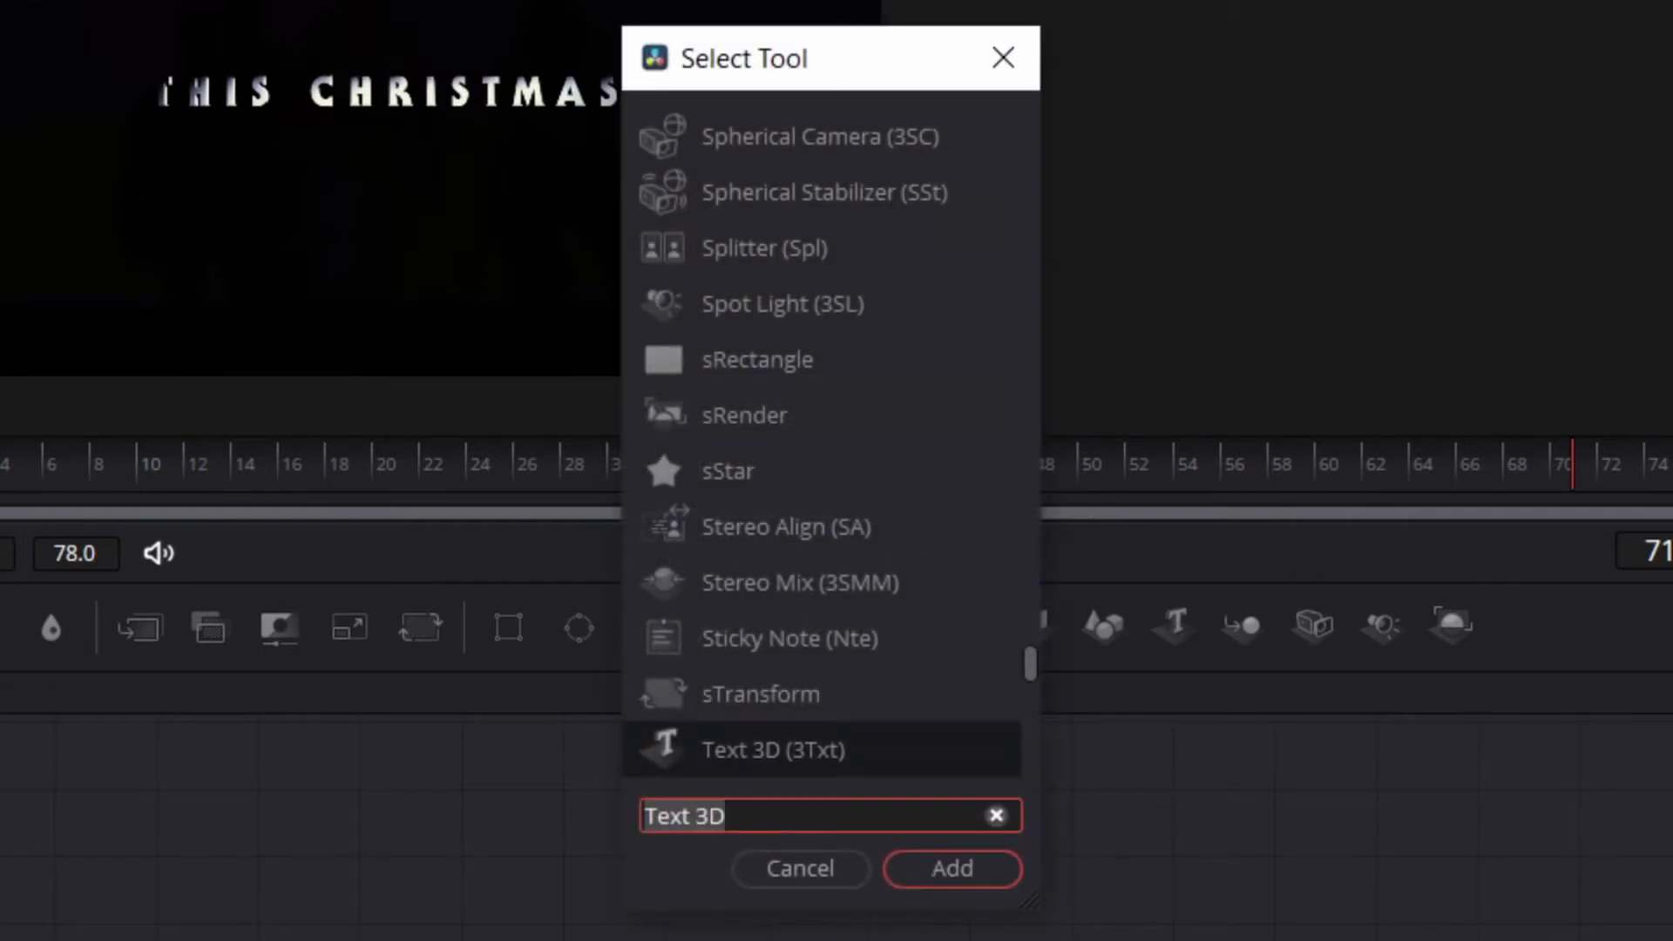
type("render")
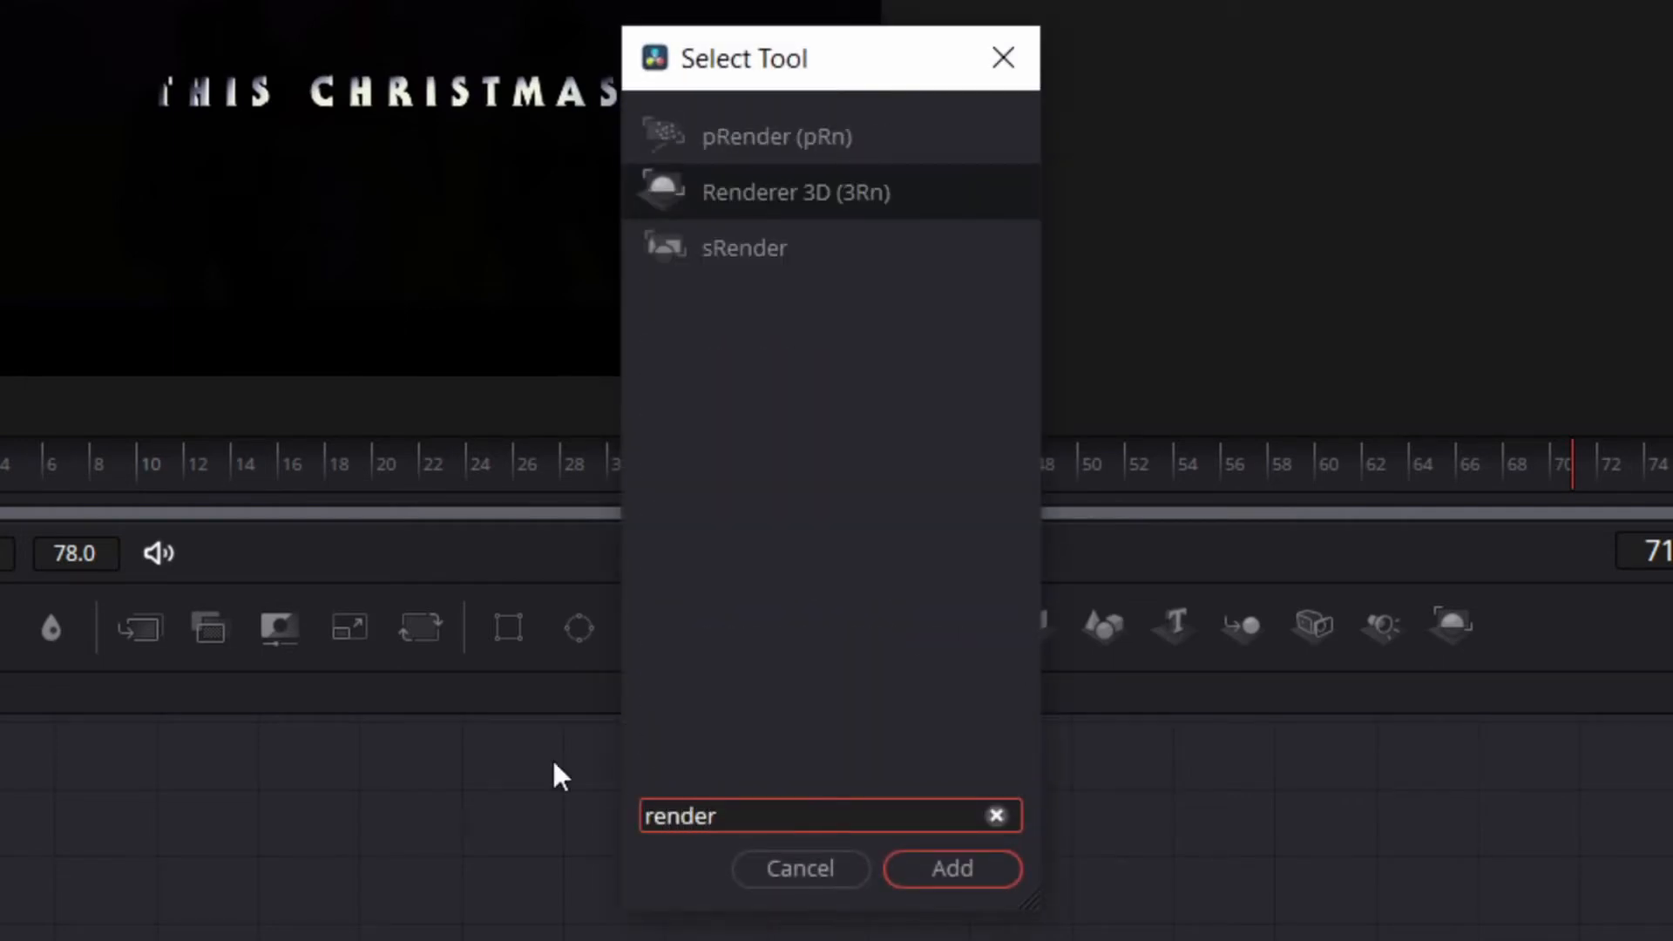
left_click(796, 202)
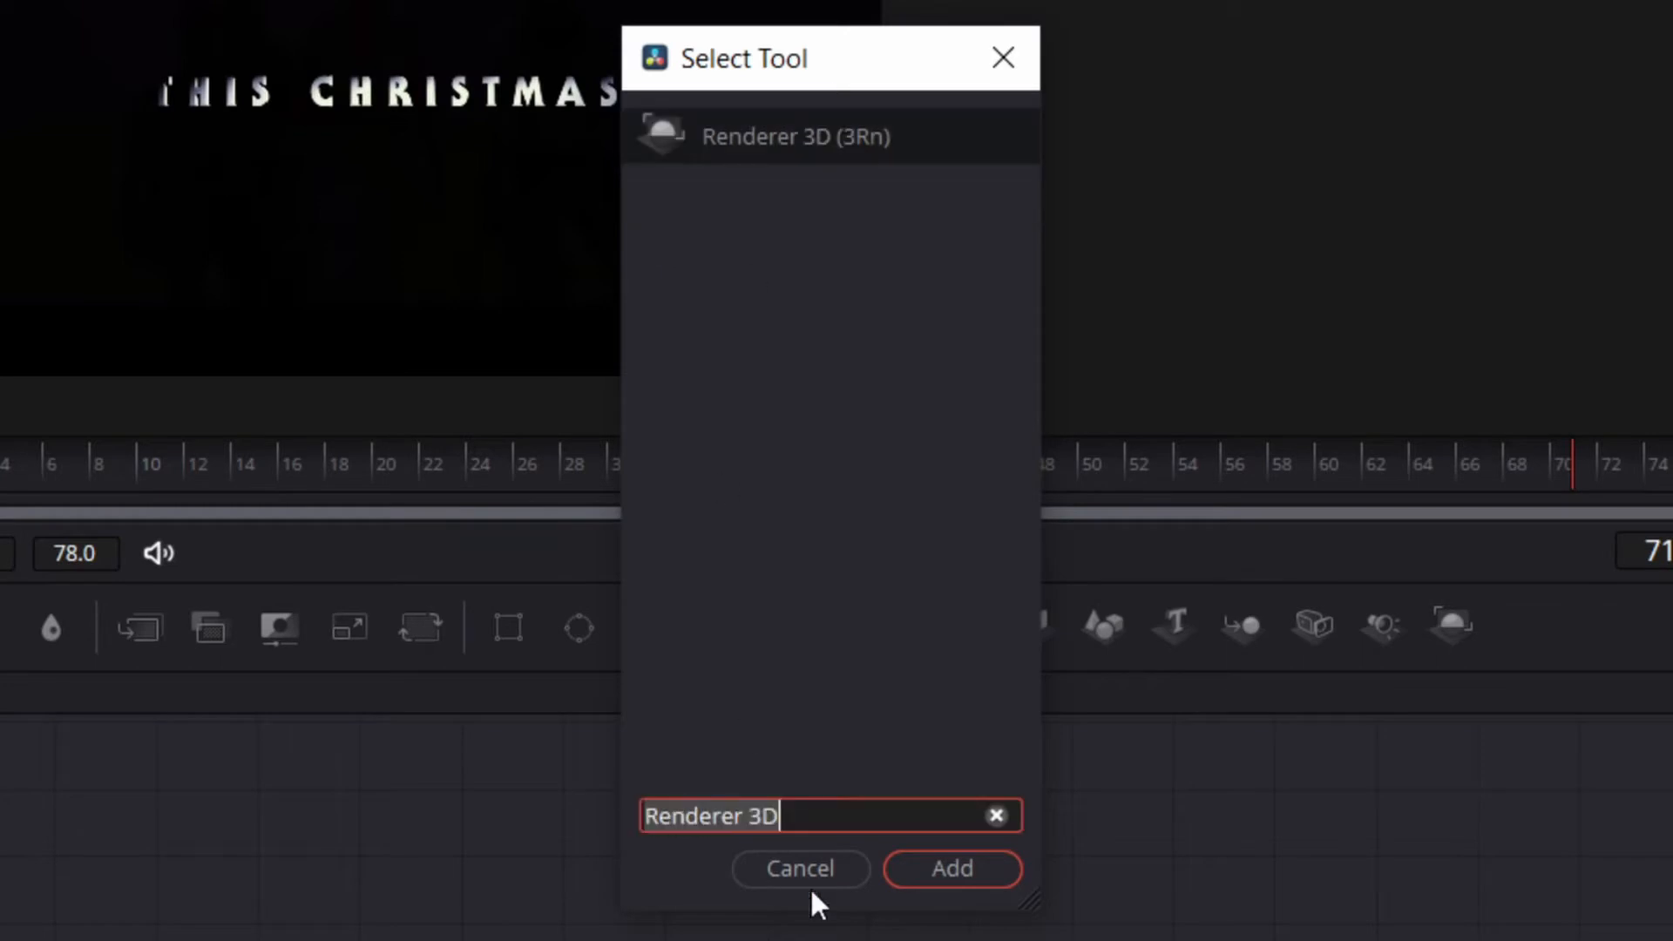
left_click(922, 869)
left_click(397, 714)
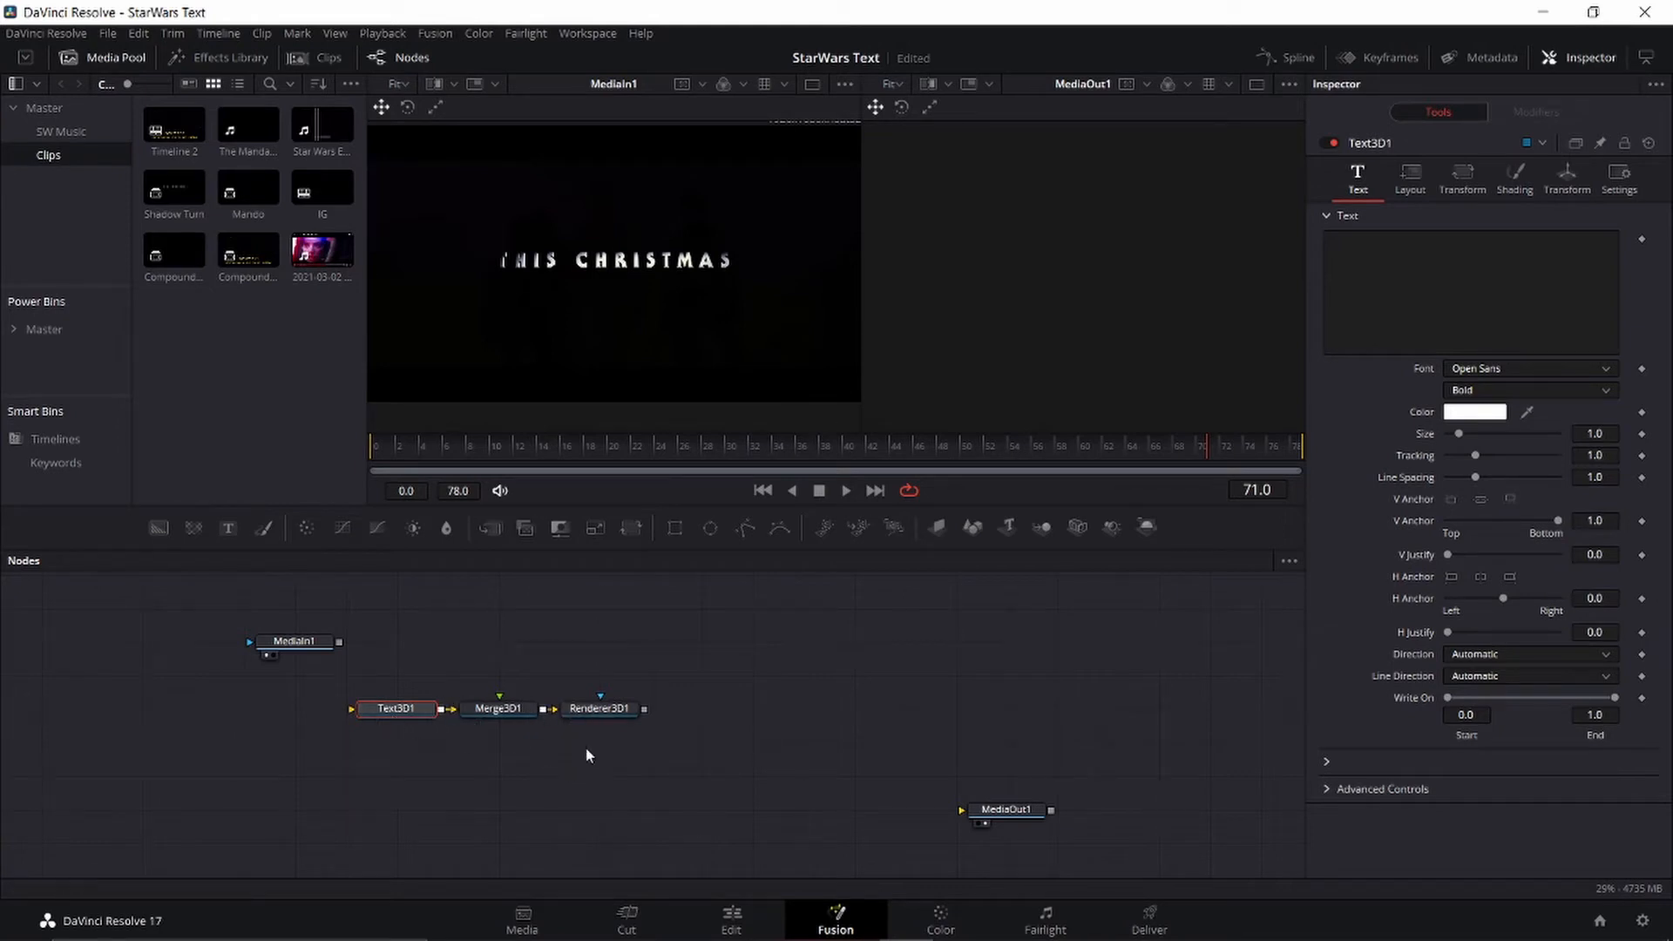
Step: Add a Directional Light node and connect it to Merge3D1, placing it above that node
key("shift+space")
type("dir")
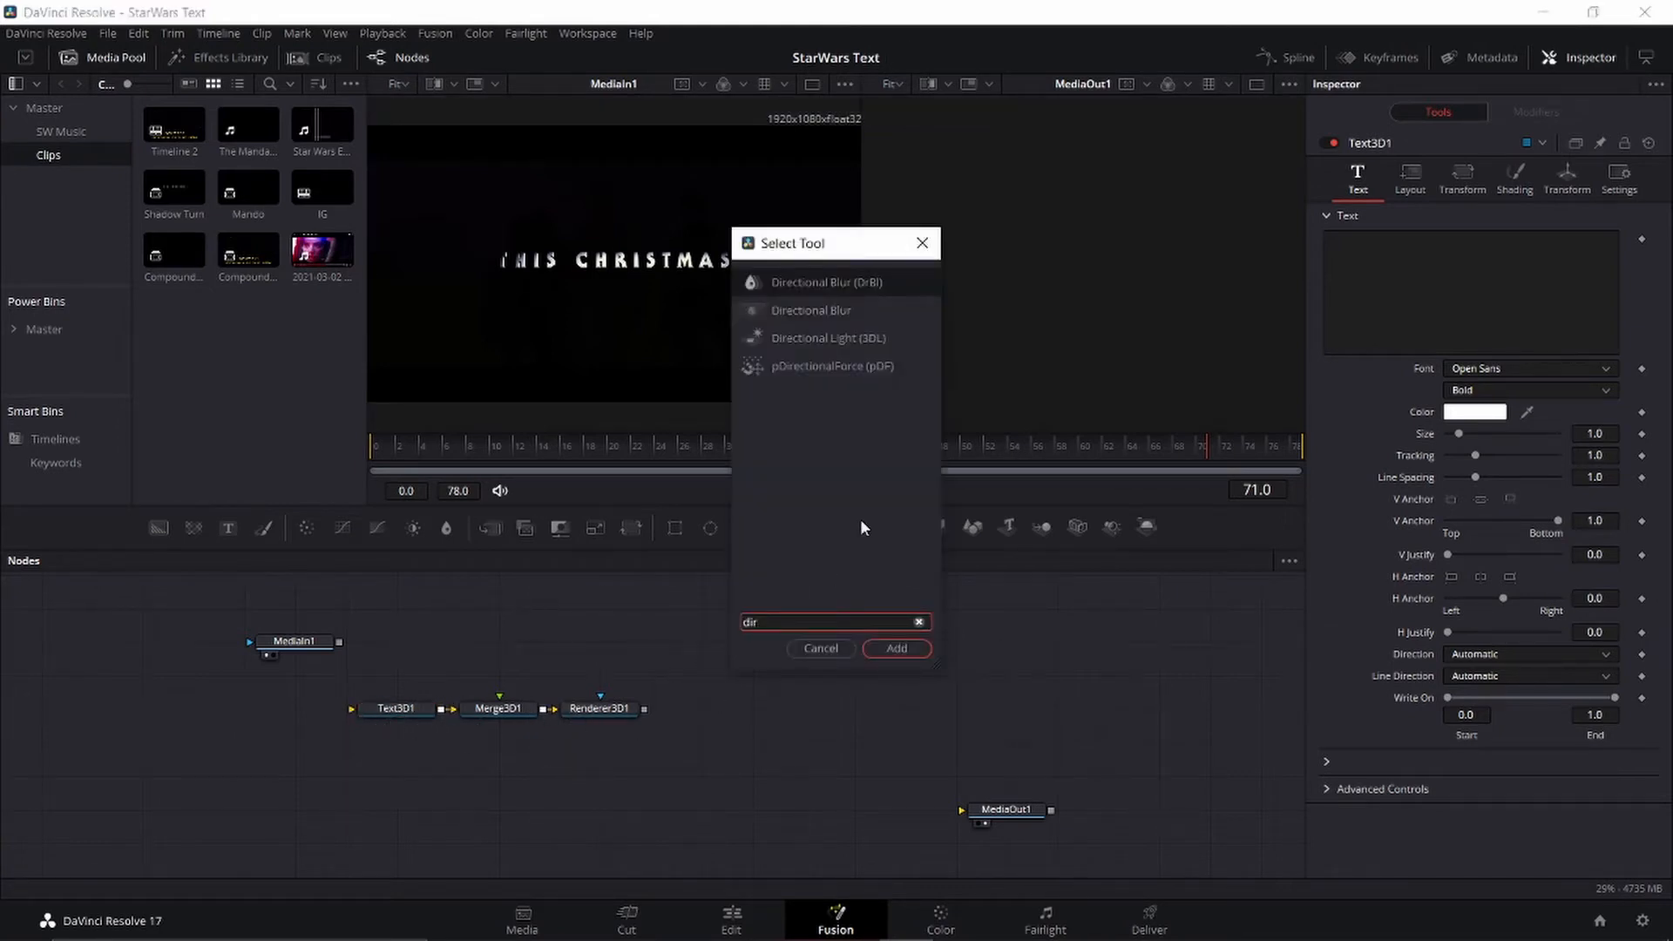
left_click(840, 346)
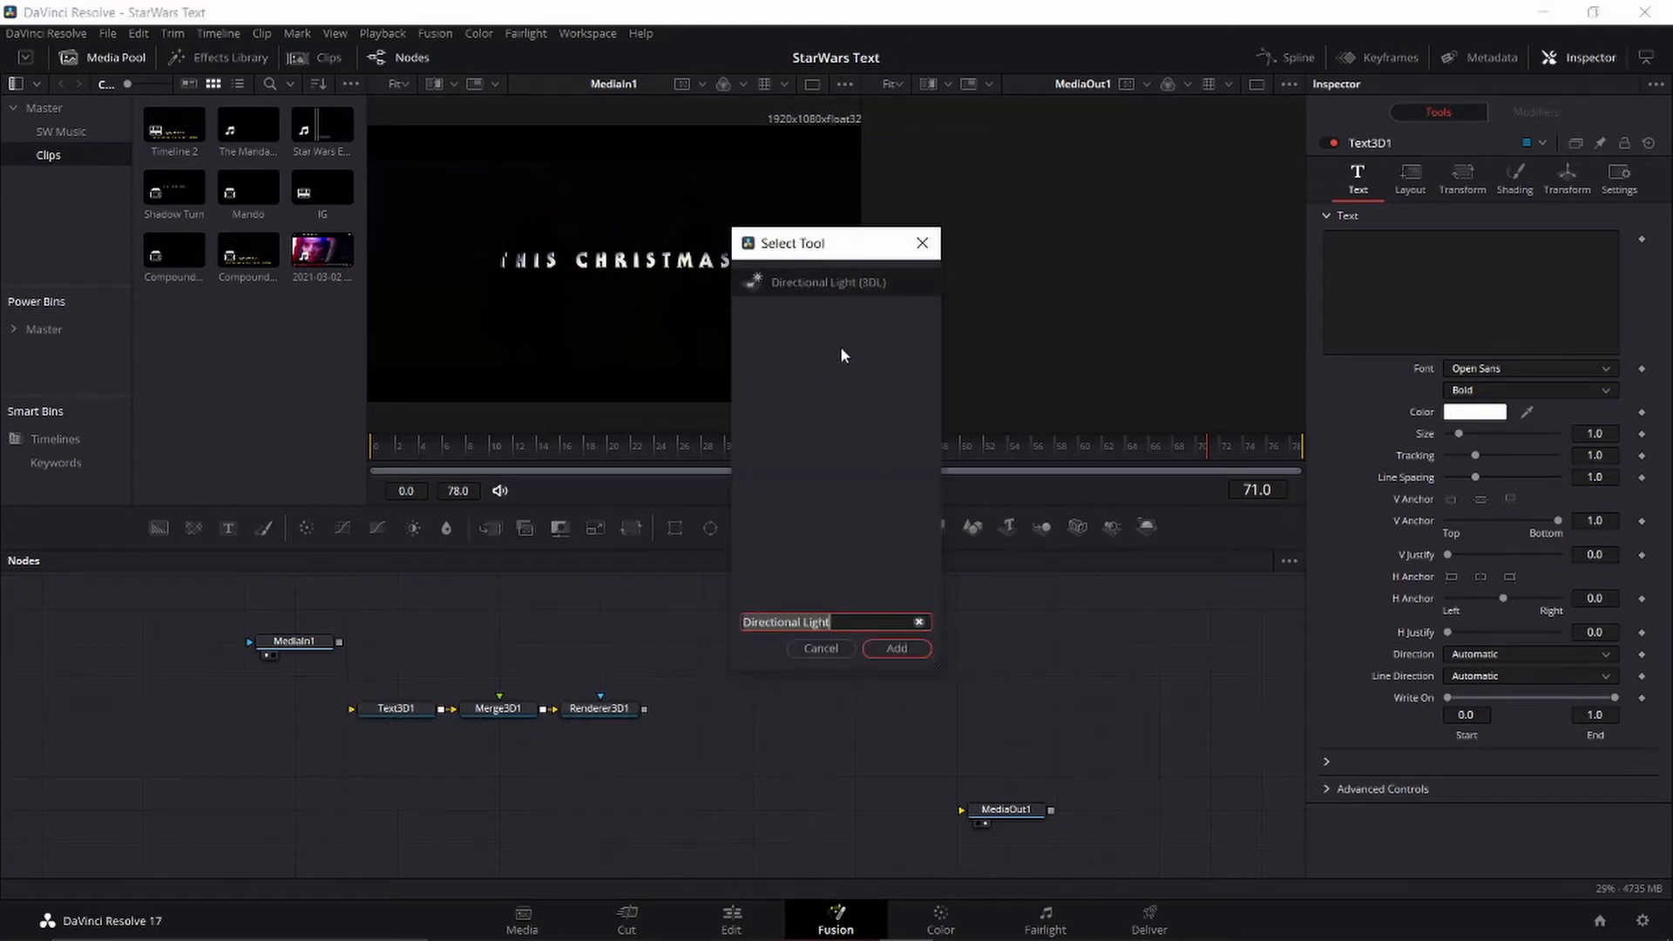
left_click(897, 650)
left_click_drag(767, 713, 519, 702)
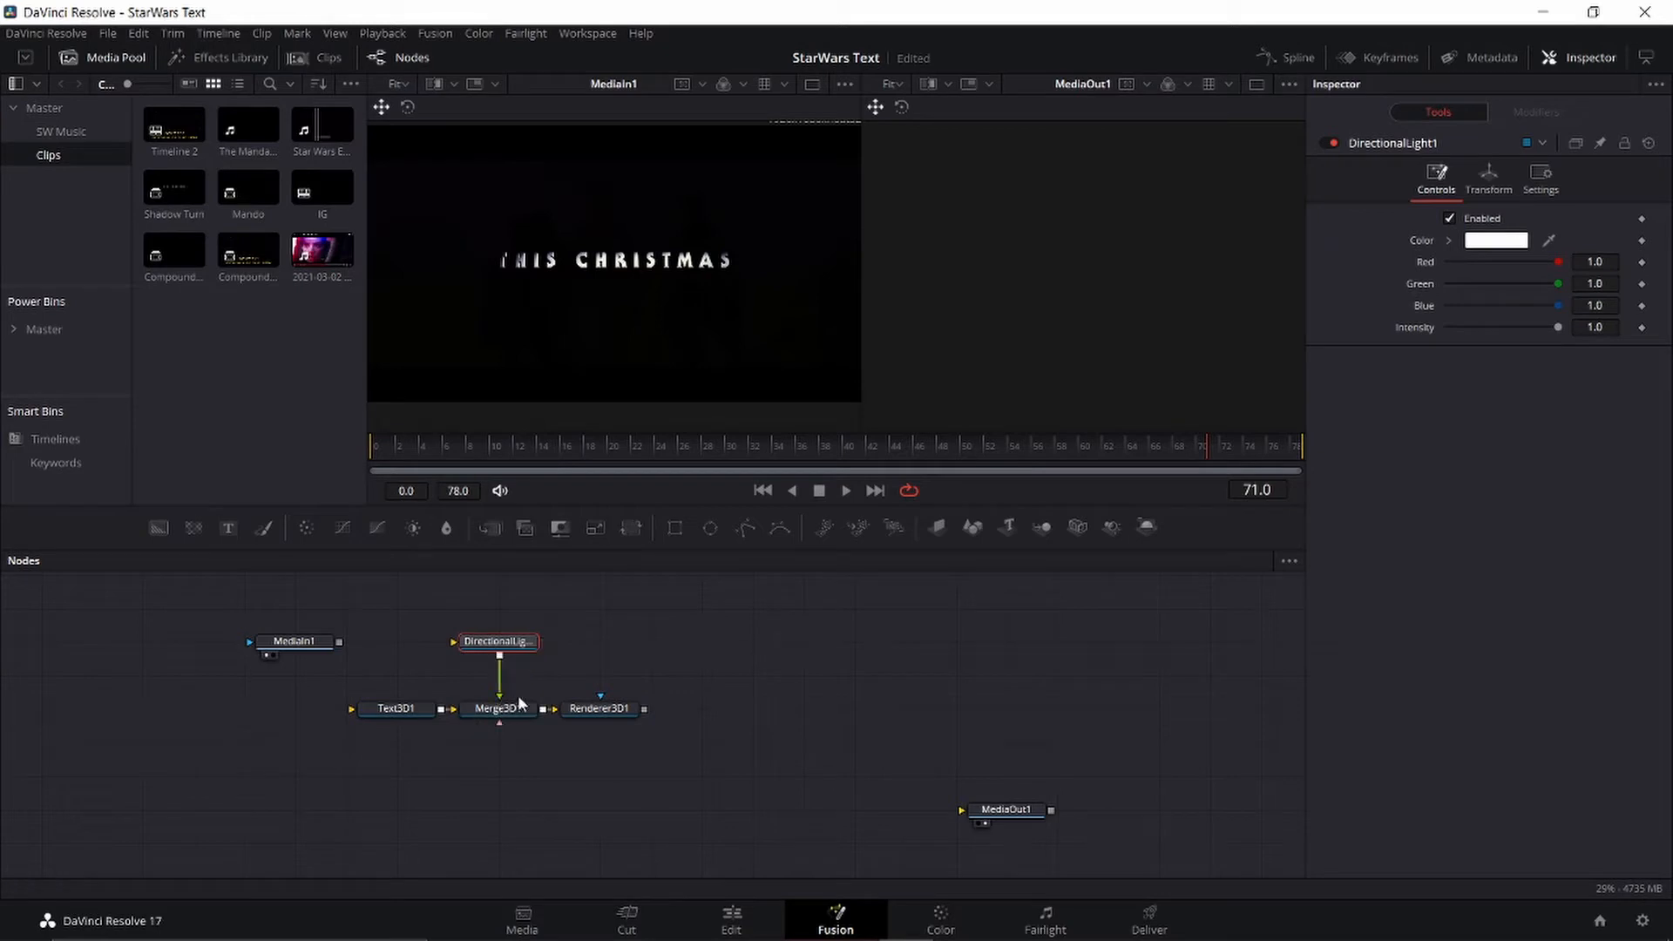
Step: Add a Background node and place it below Renderer3D1
left_click(397, 709)
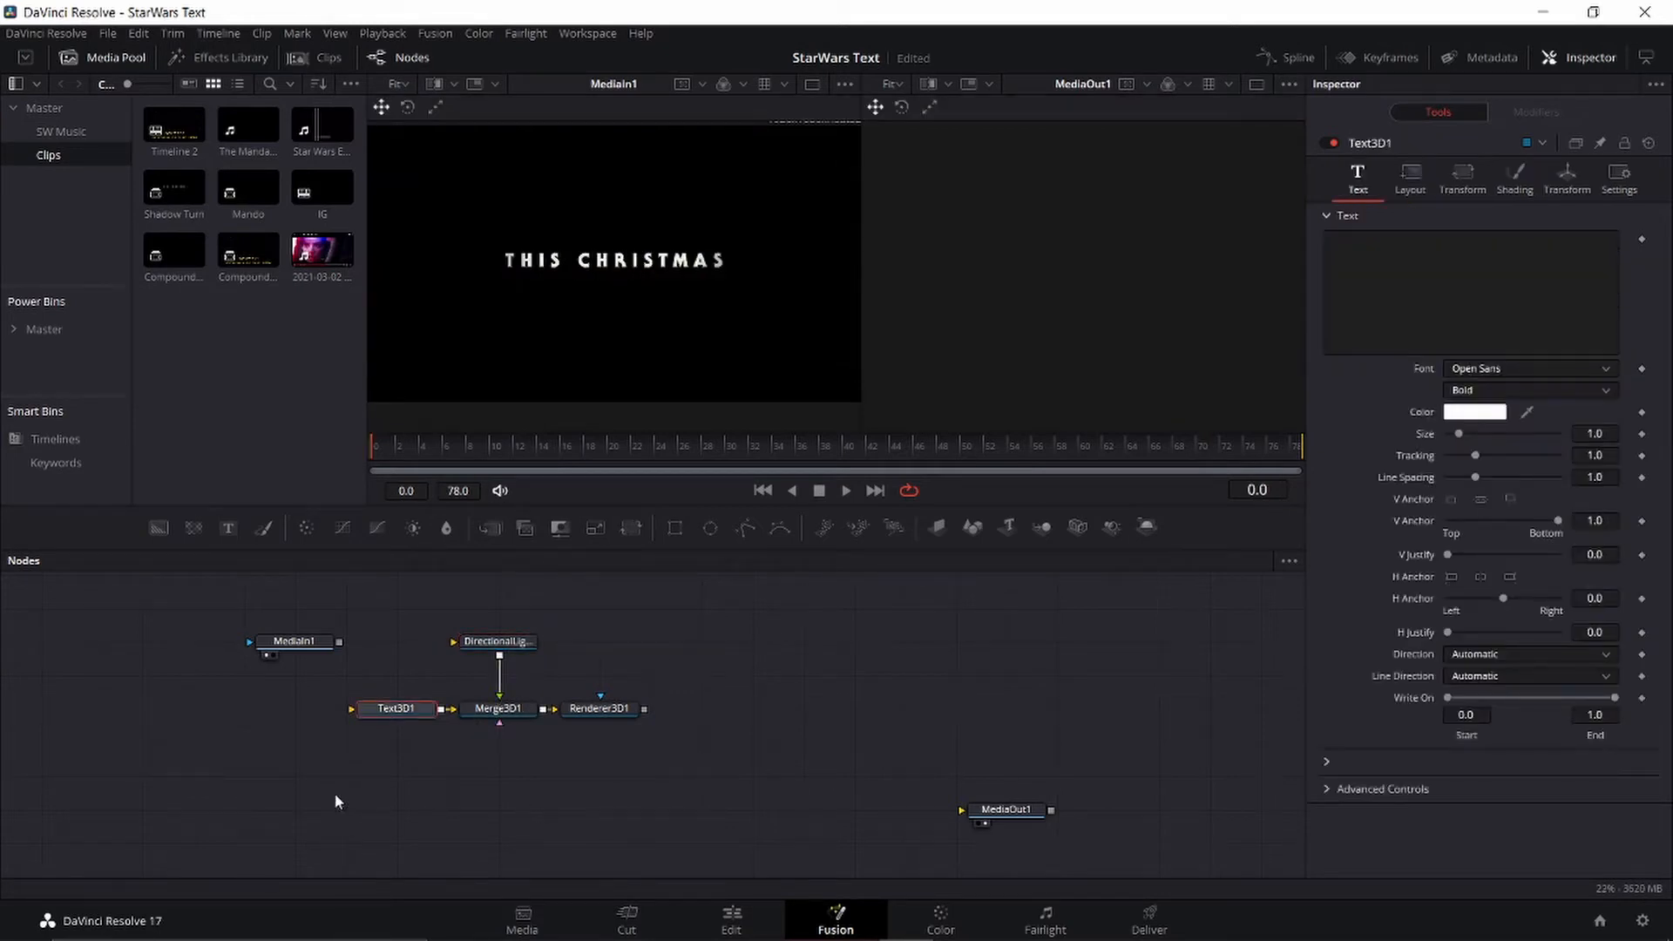
left_click(193, 570)
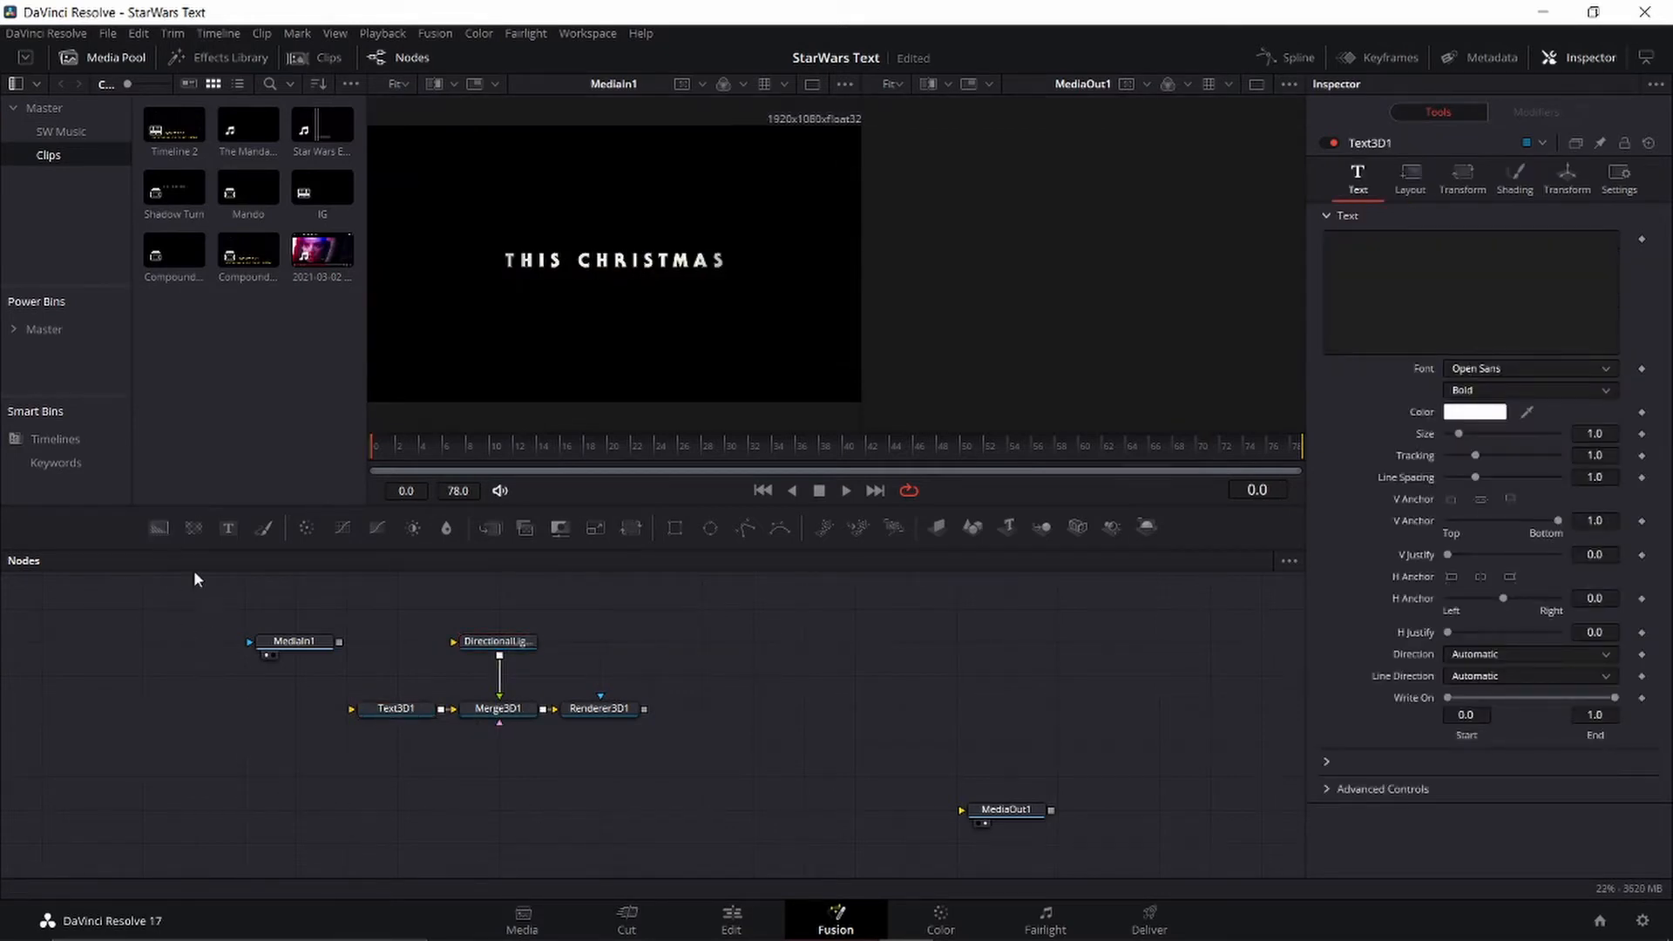
left_click(155, 532)
left_click_drag(185, 678, 577, 774)
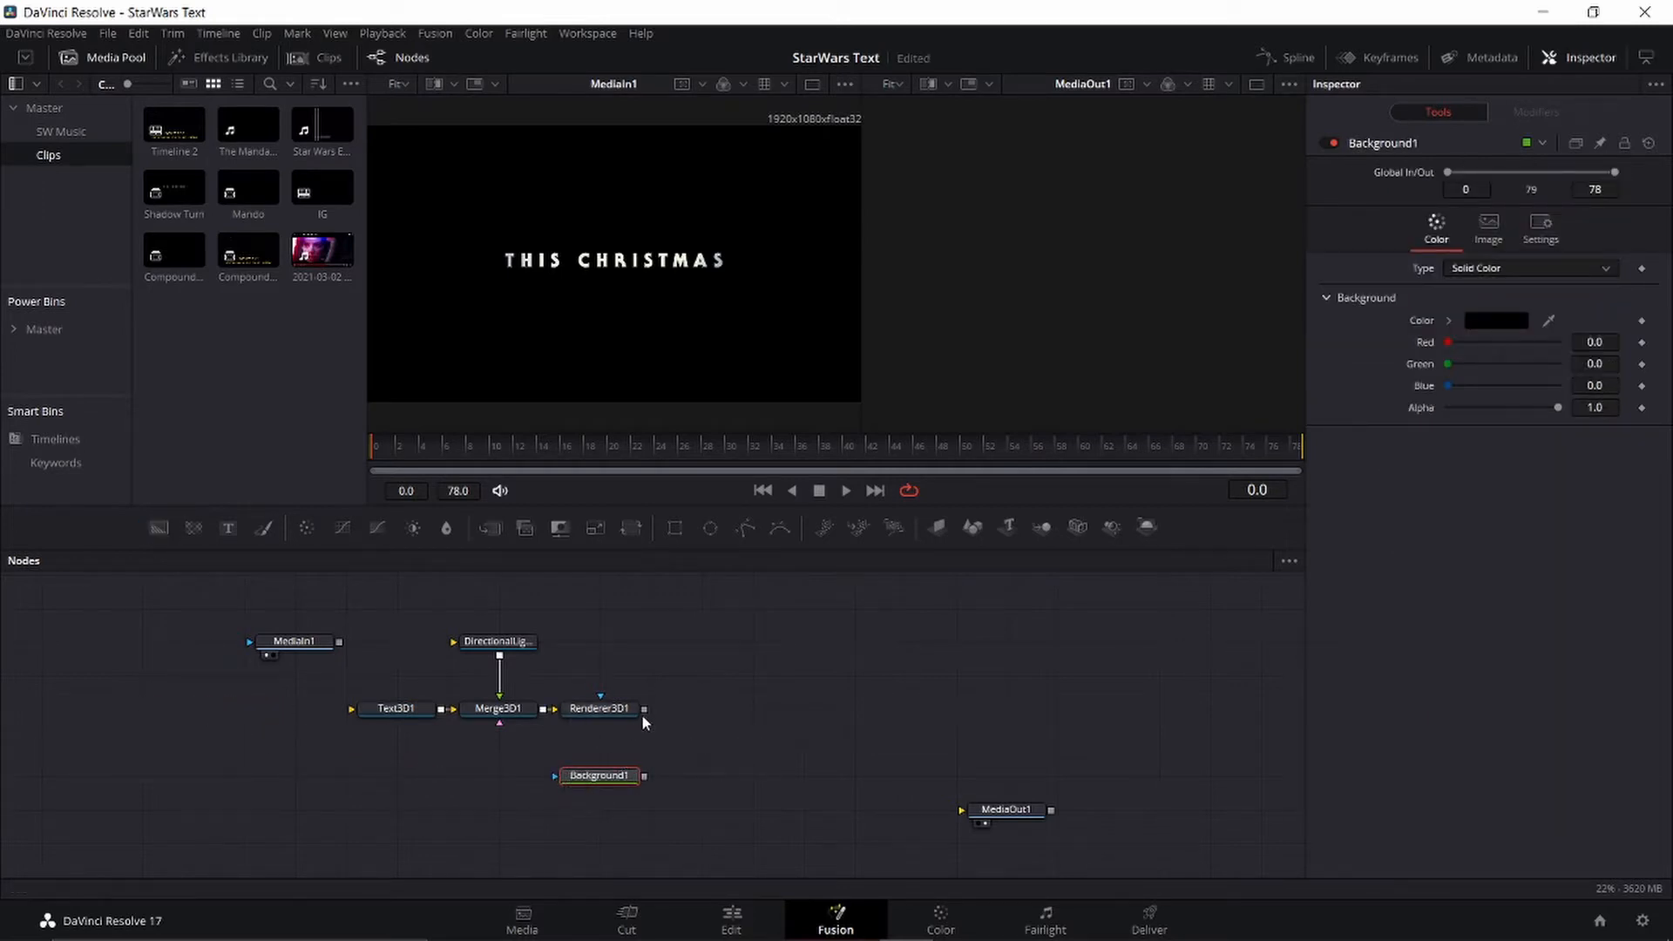
Step: Merge Renderer3D1 over Background1, connect the merge to MediaOut1 and show MediaOut1 in the second viewer
left_click_drag(644, 707, 648, 781)
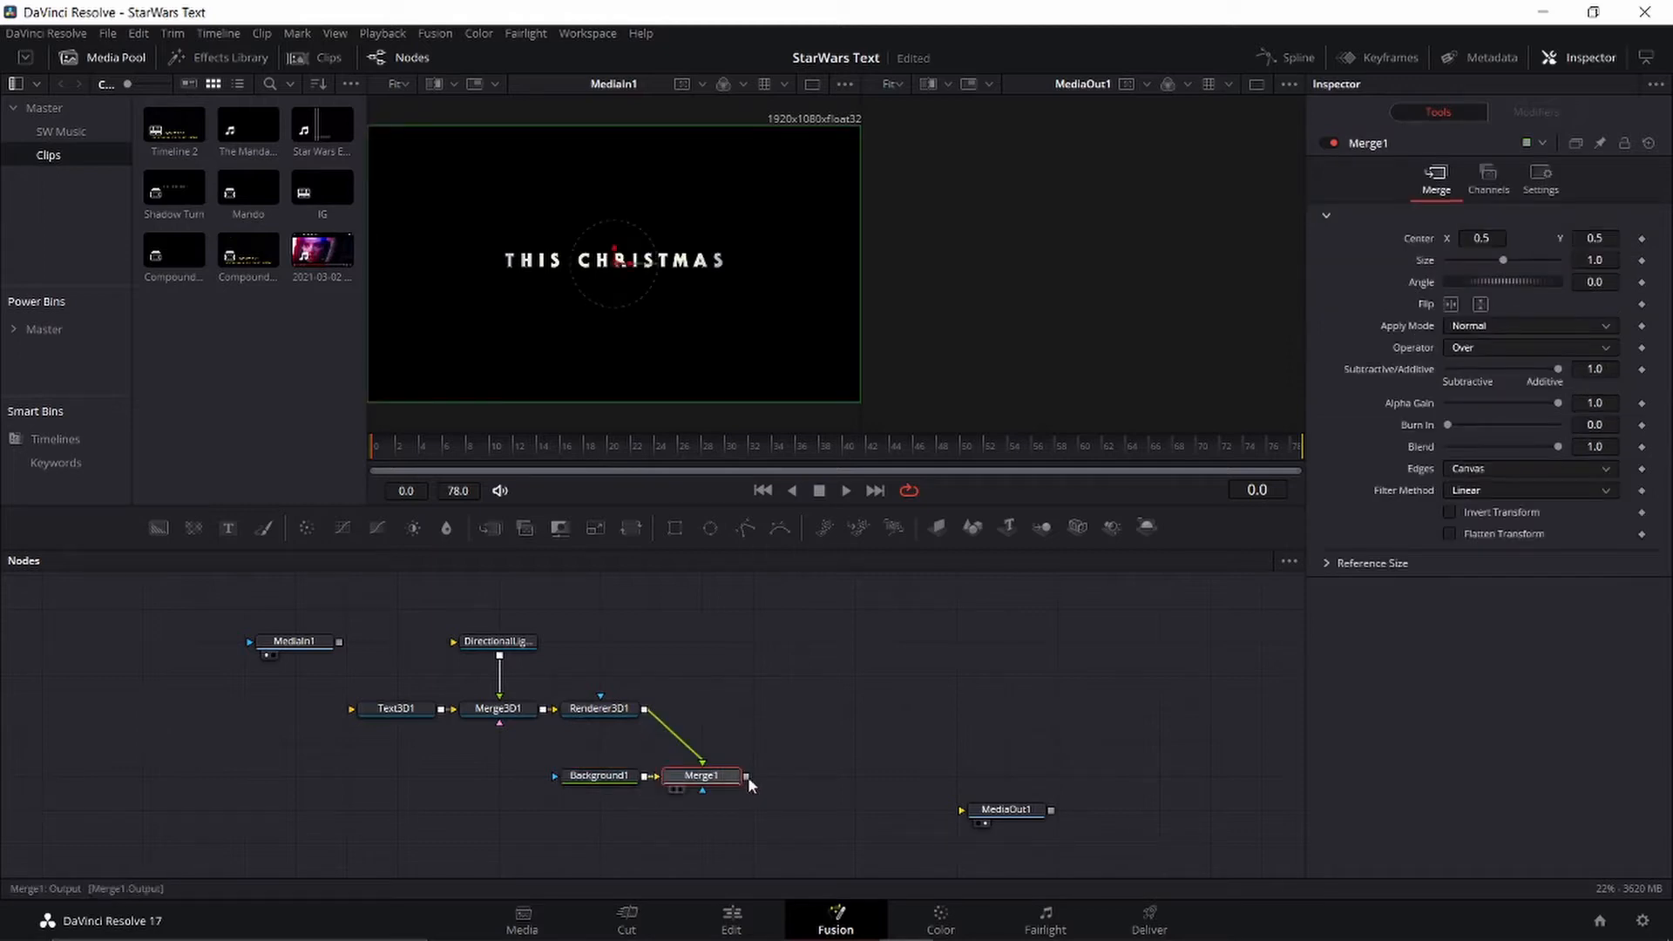
left_click_drag(783, 792, 840, 782)
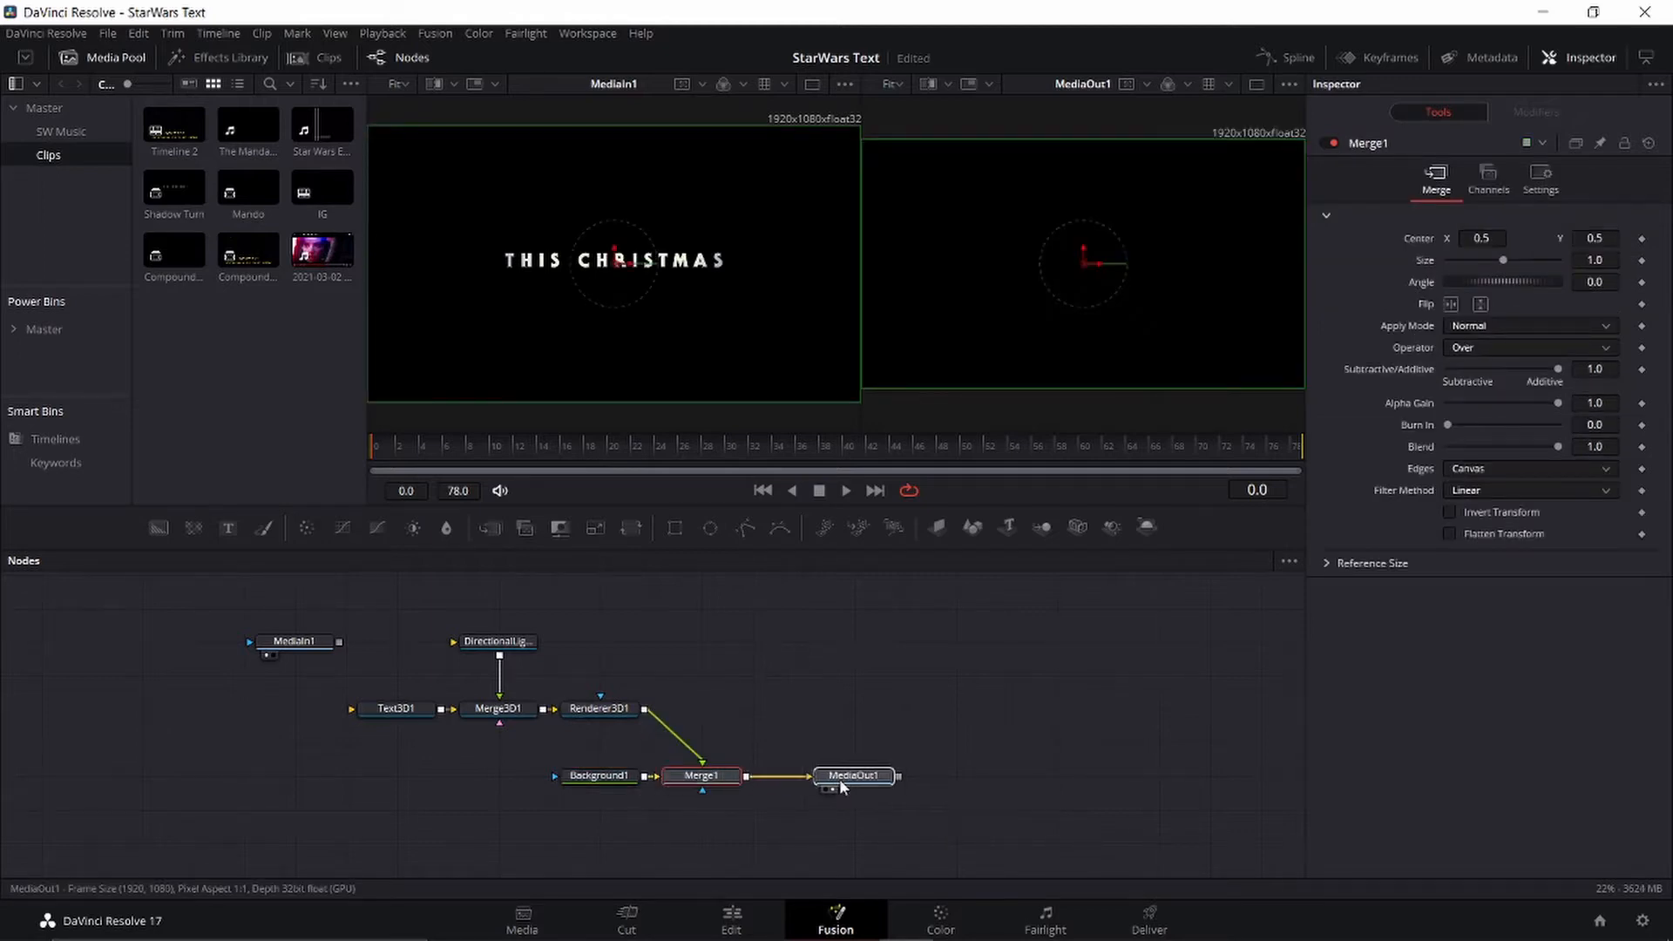
left_click(834, 784)
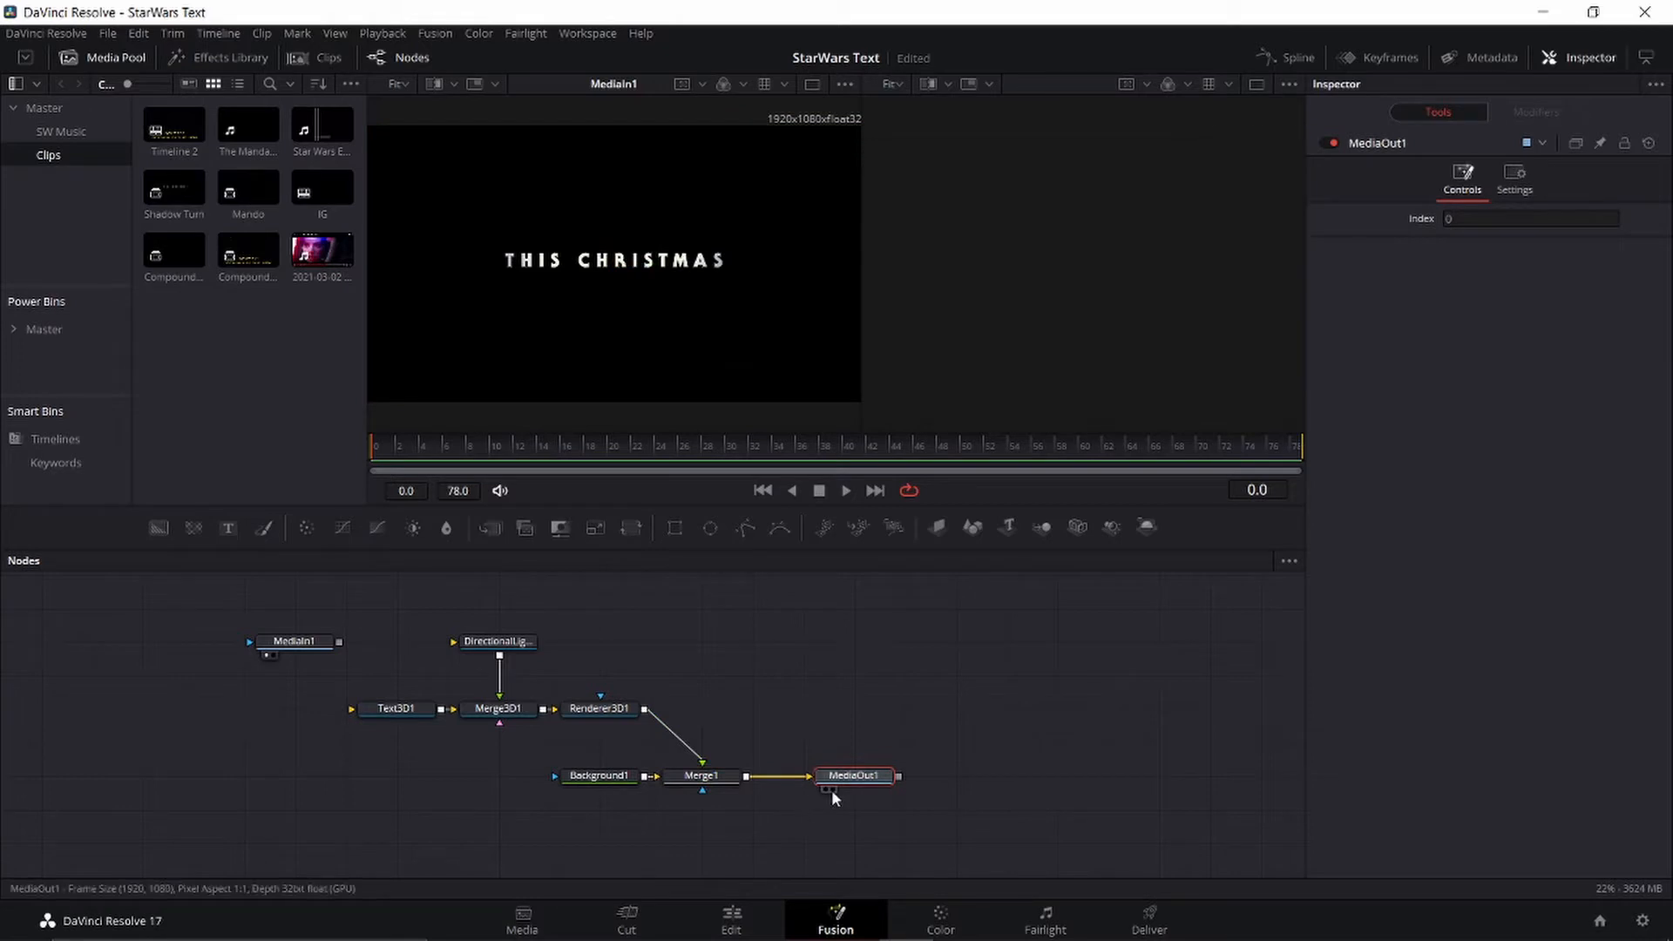
left_click(833, 790)
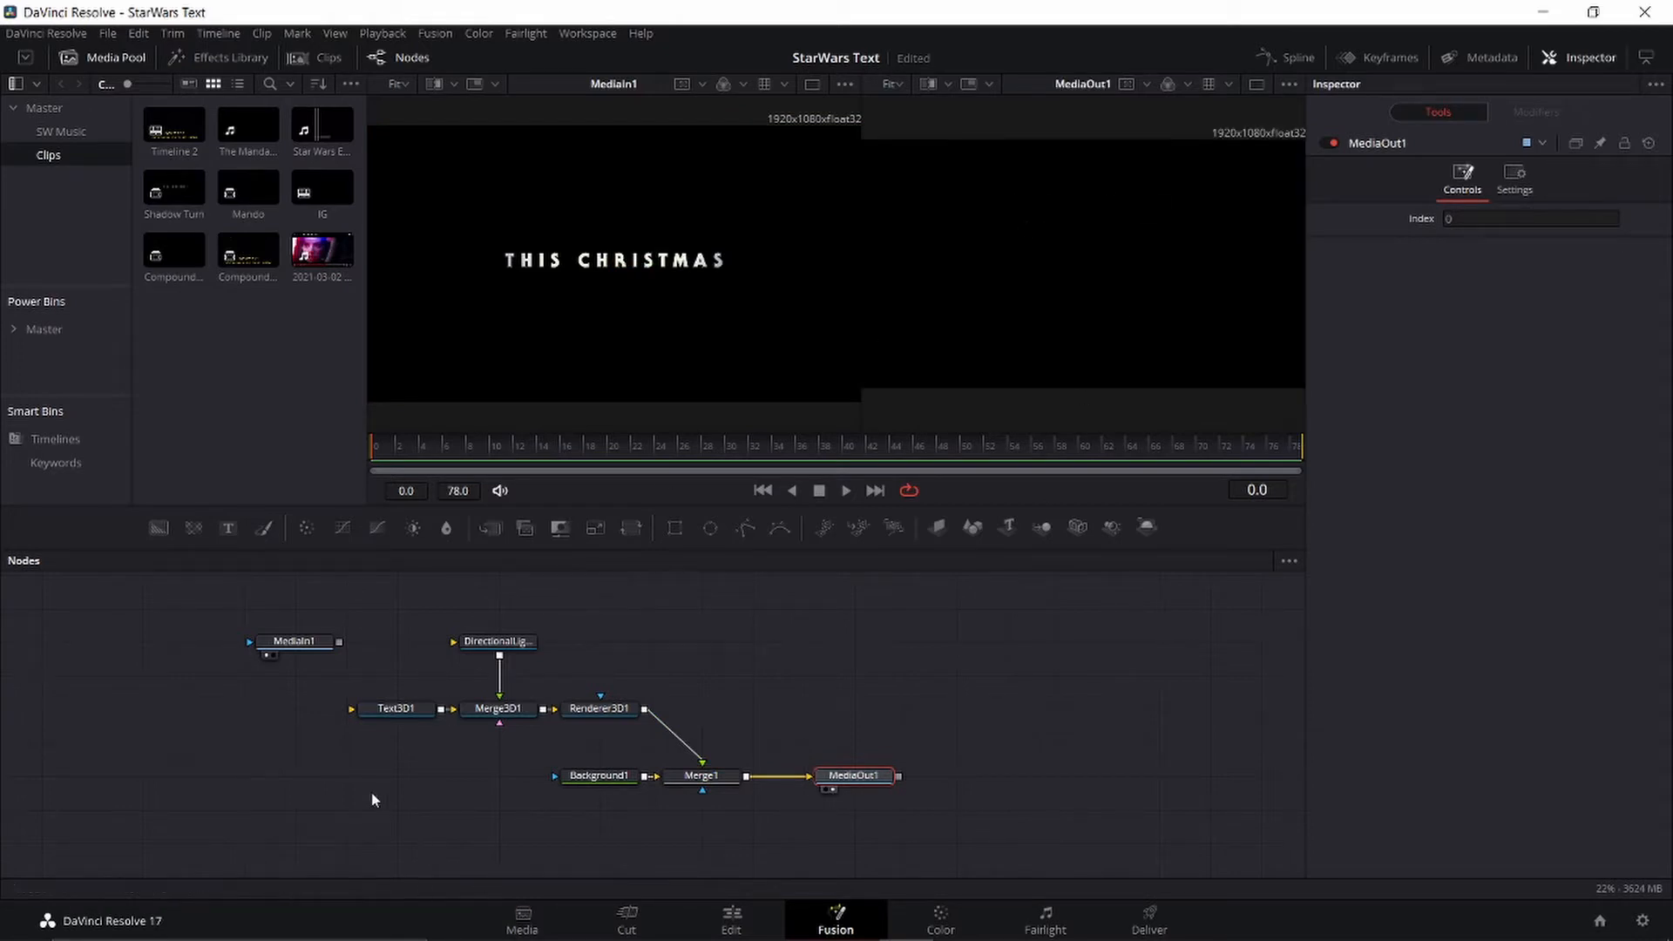
Step: Enter THIS CHRISTMAS as the text of Text3D1 and set its size to 0.41
left_click(409, 717)
left_click(1440, 242)
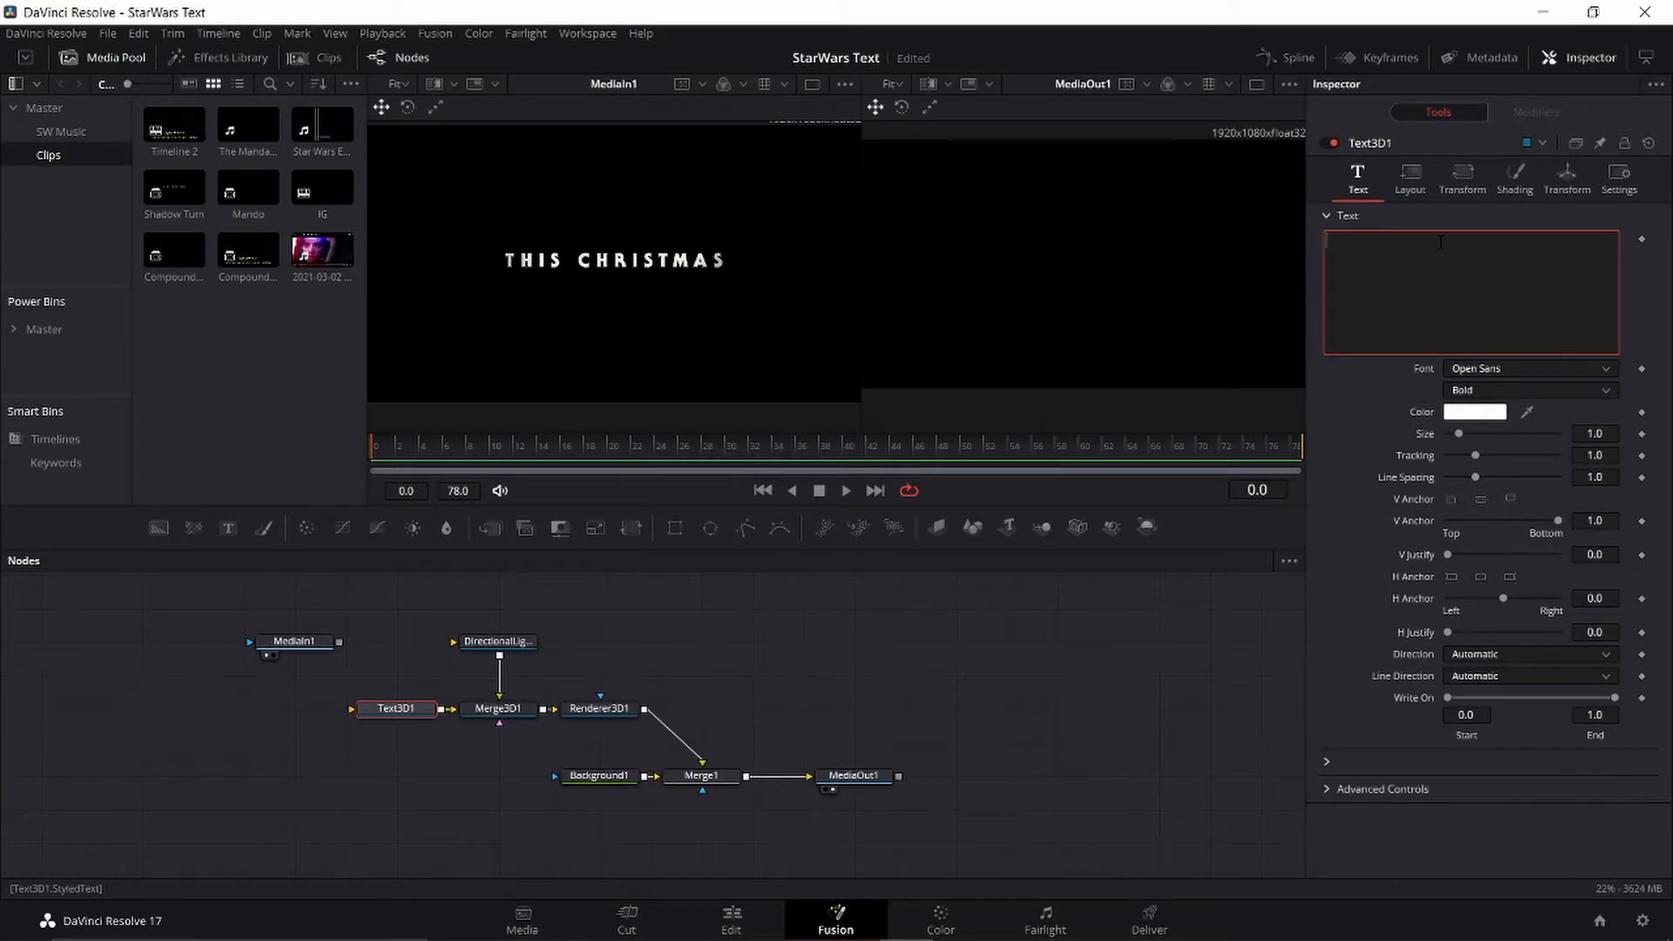
type("THIS CHRI")
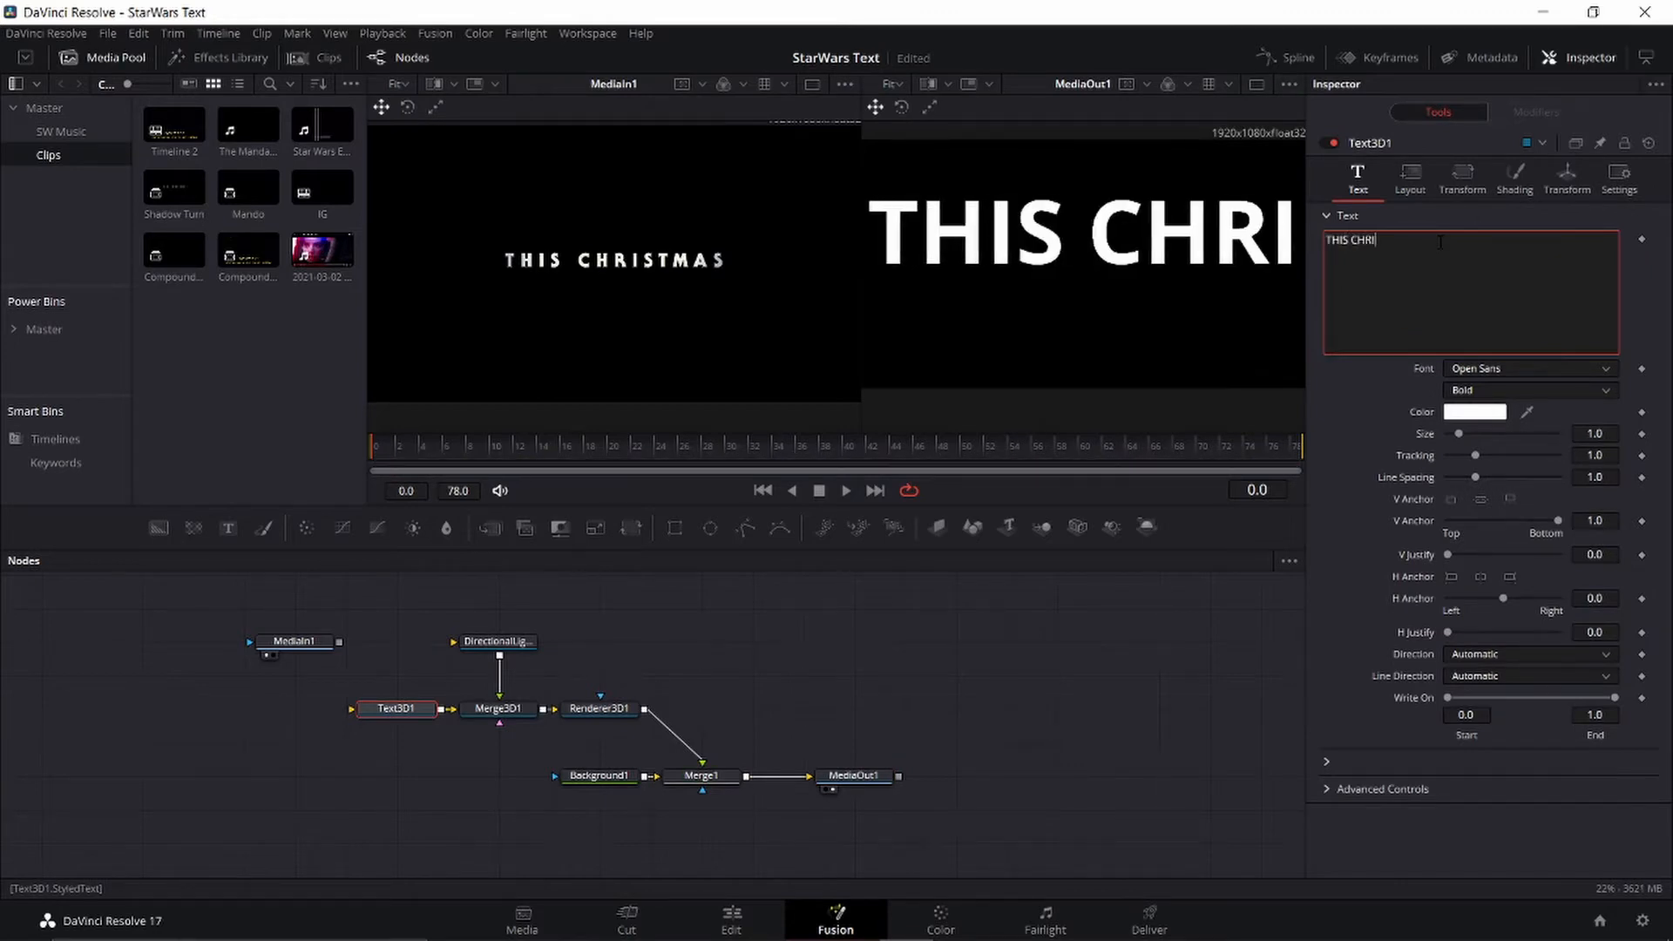
type("STMAS")
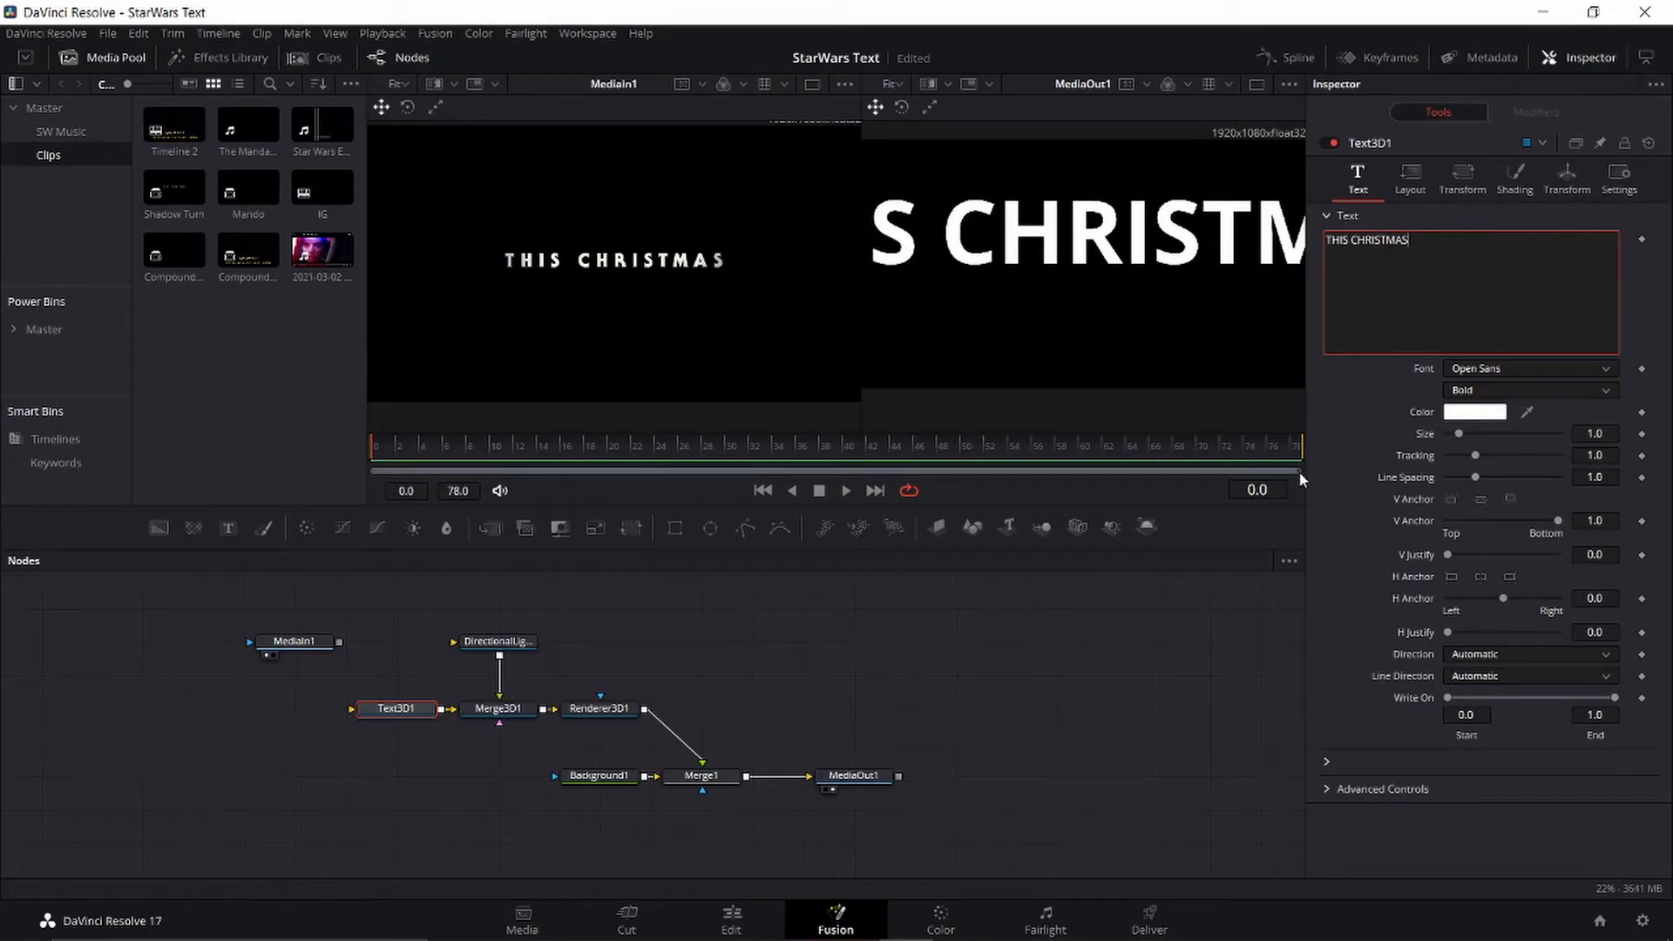
type("6")
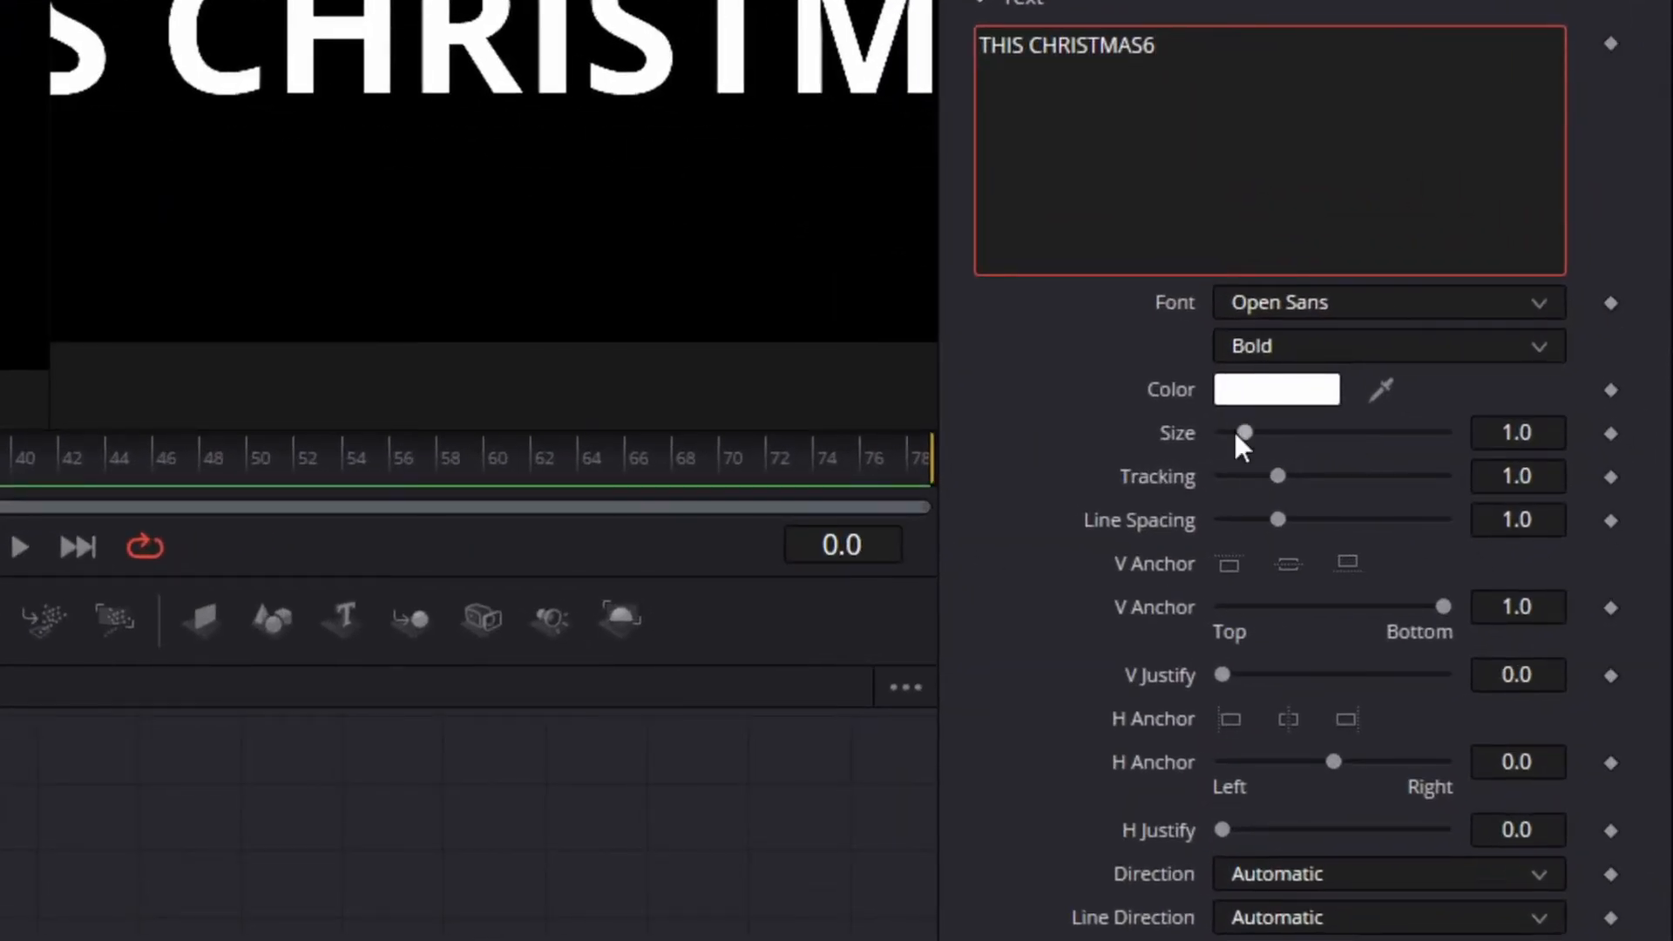
left_click_drag(1246, 432, 1230, 432)
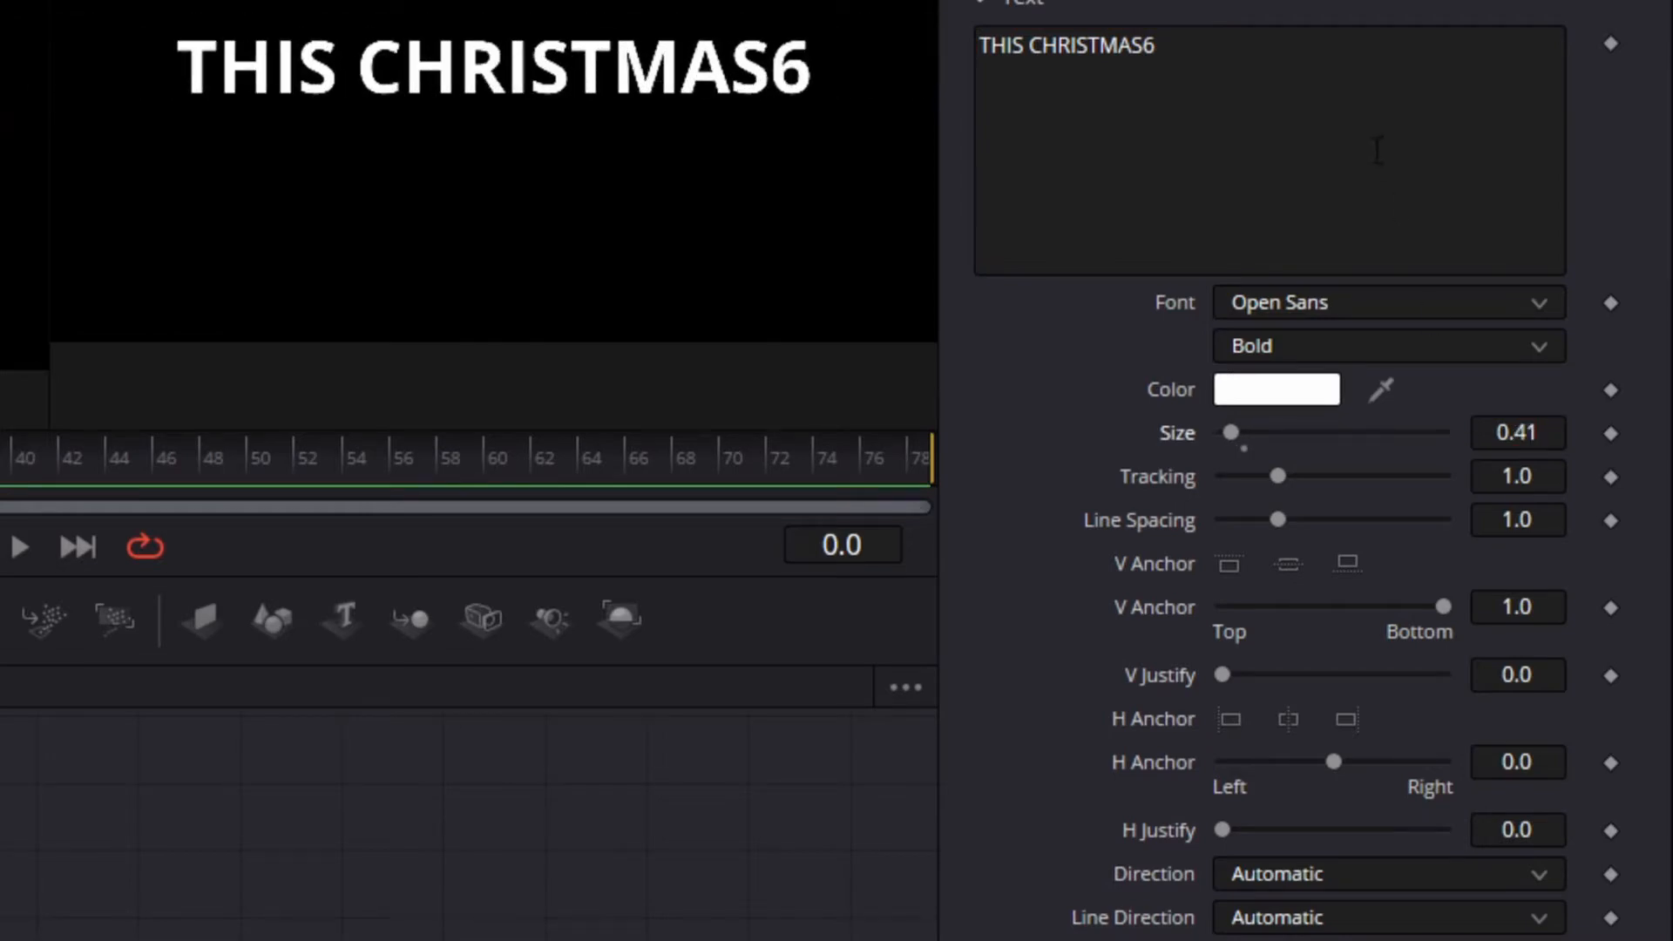
left_click(1304, 67)
key("BackSpace")
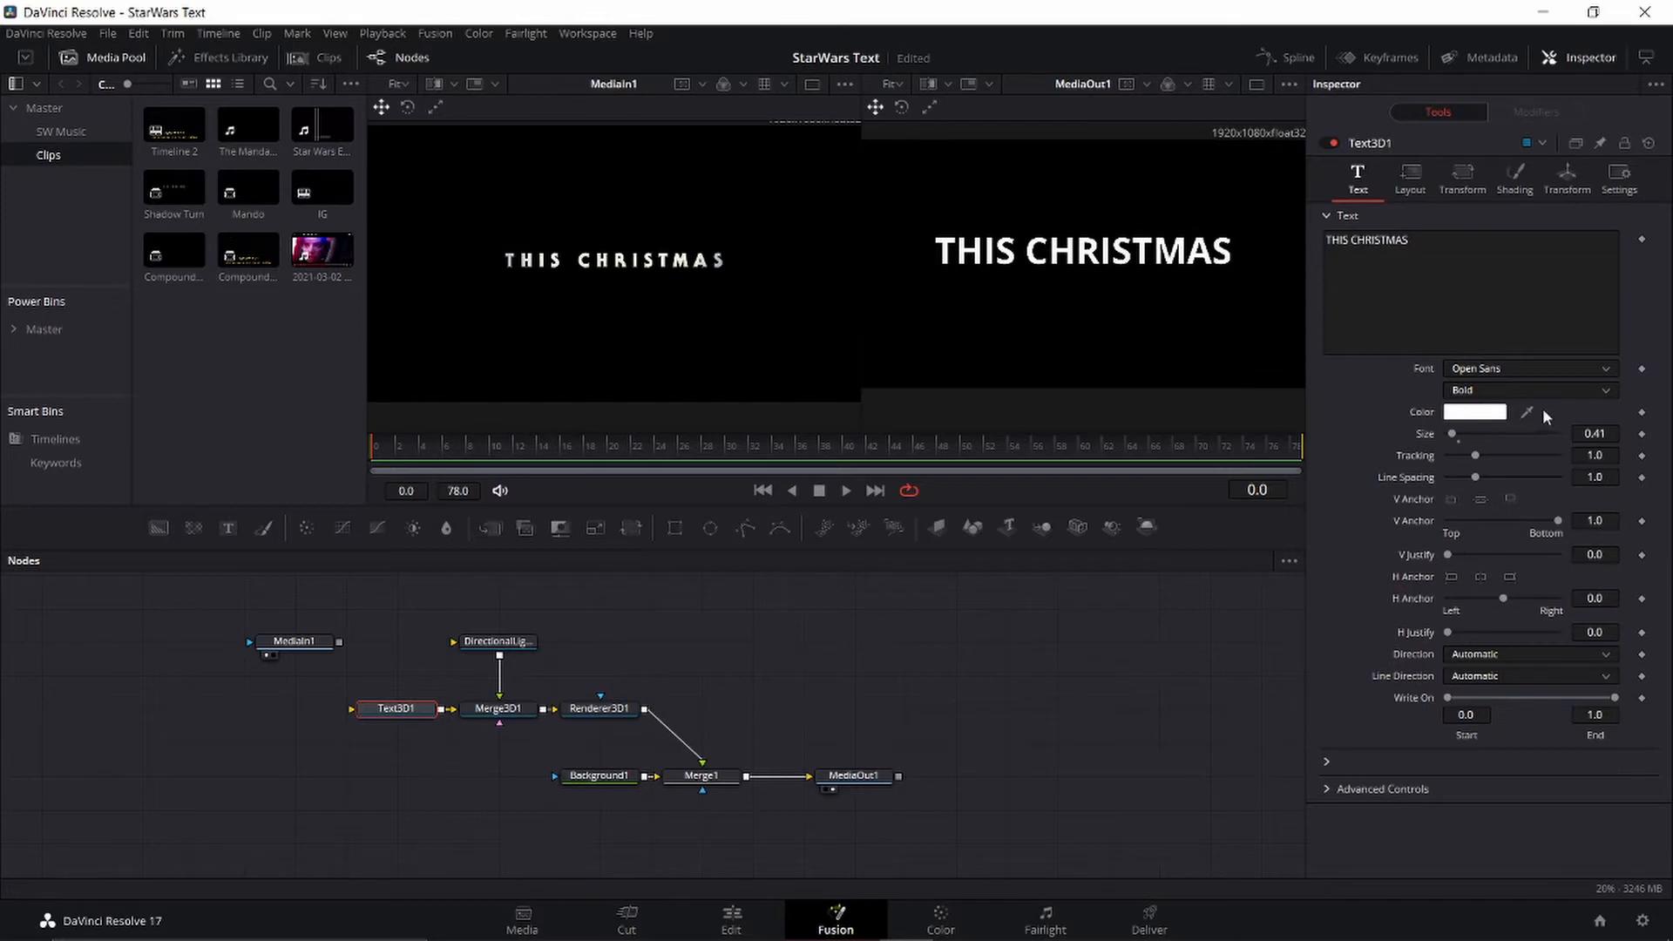
Step: Set the Text3D1 font to Trebuchet MS and sample its color from the title lettering in the MediaIn1 clip
left_click(1555, 368)
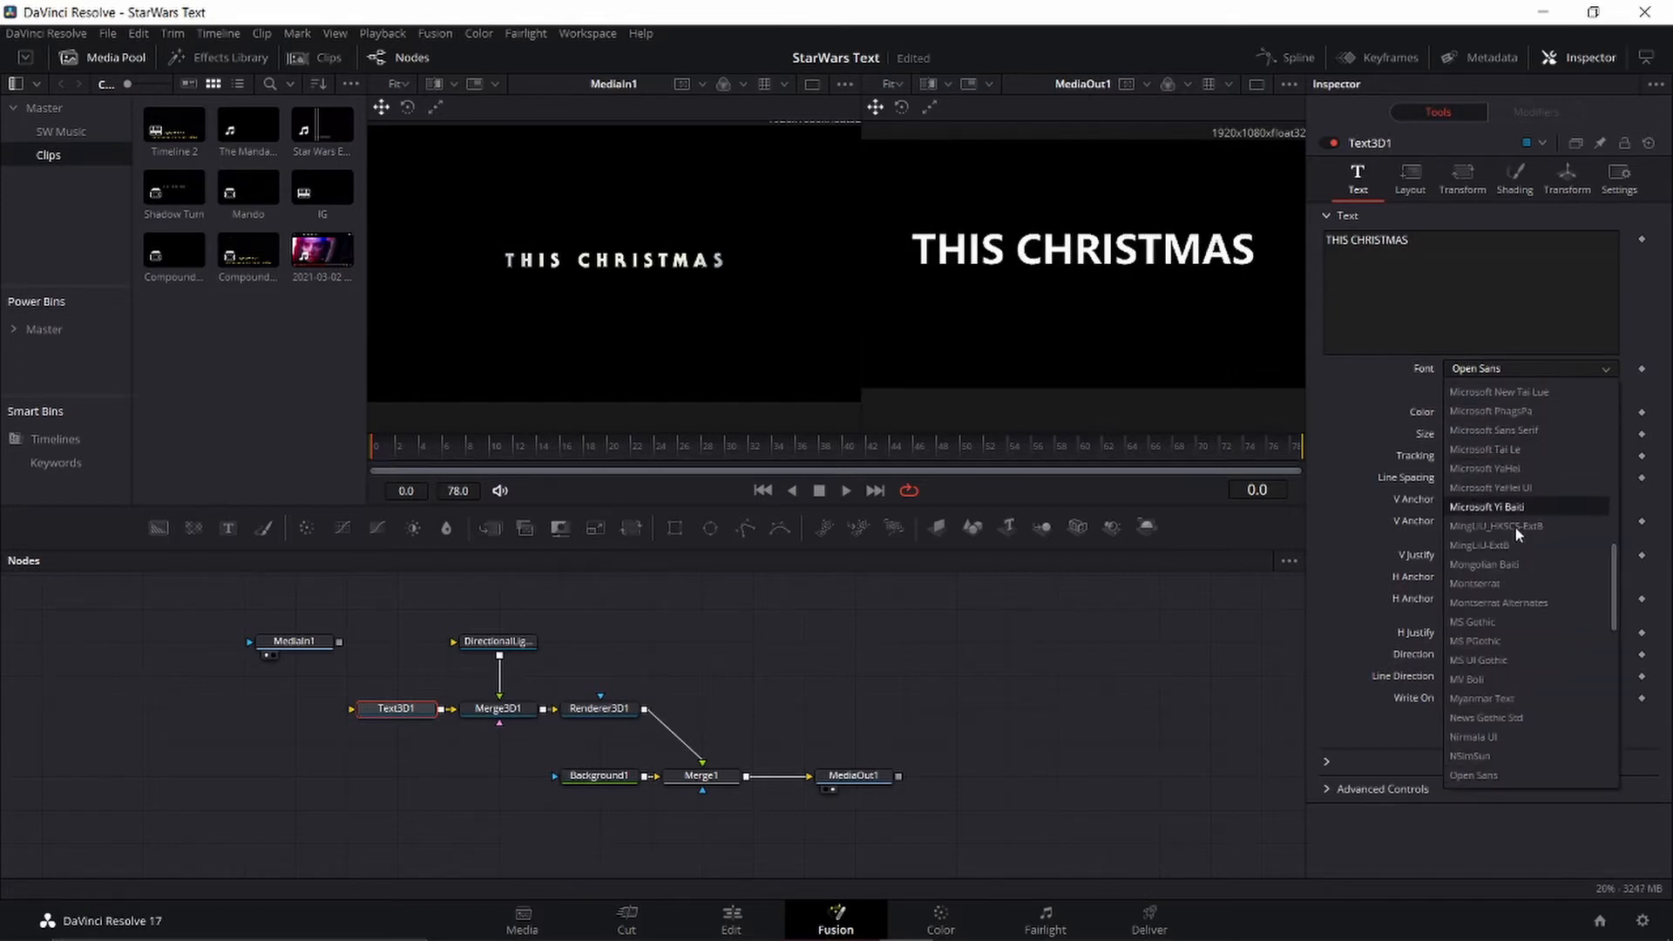
scroll(1500, 715, "down", 10)
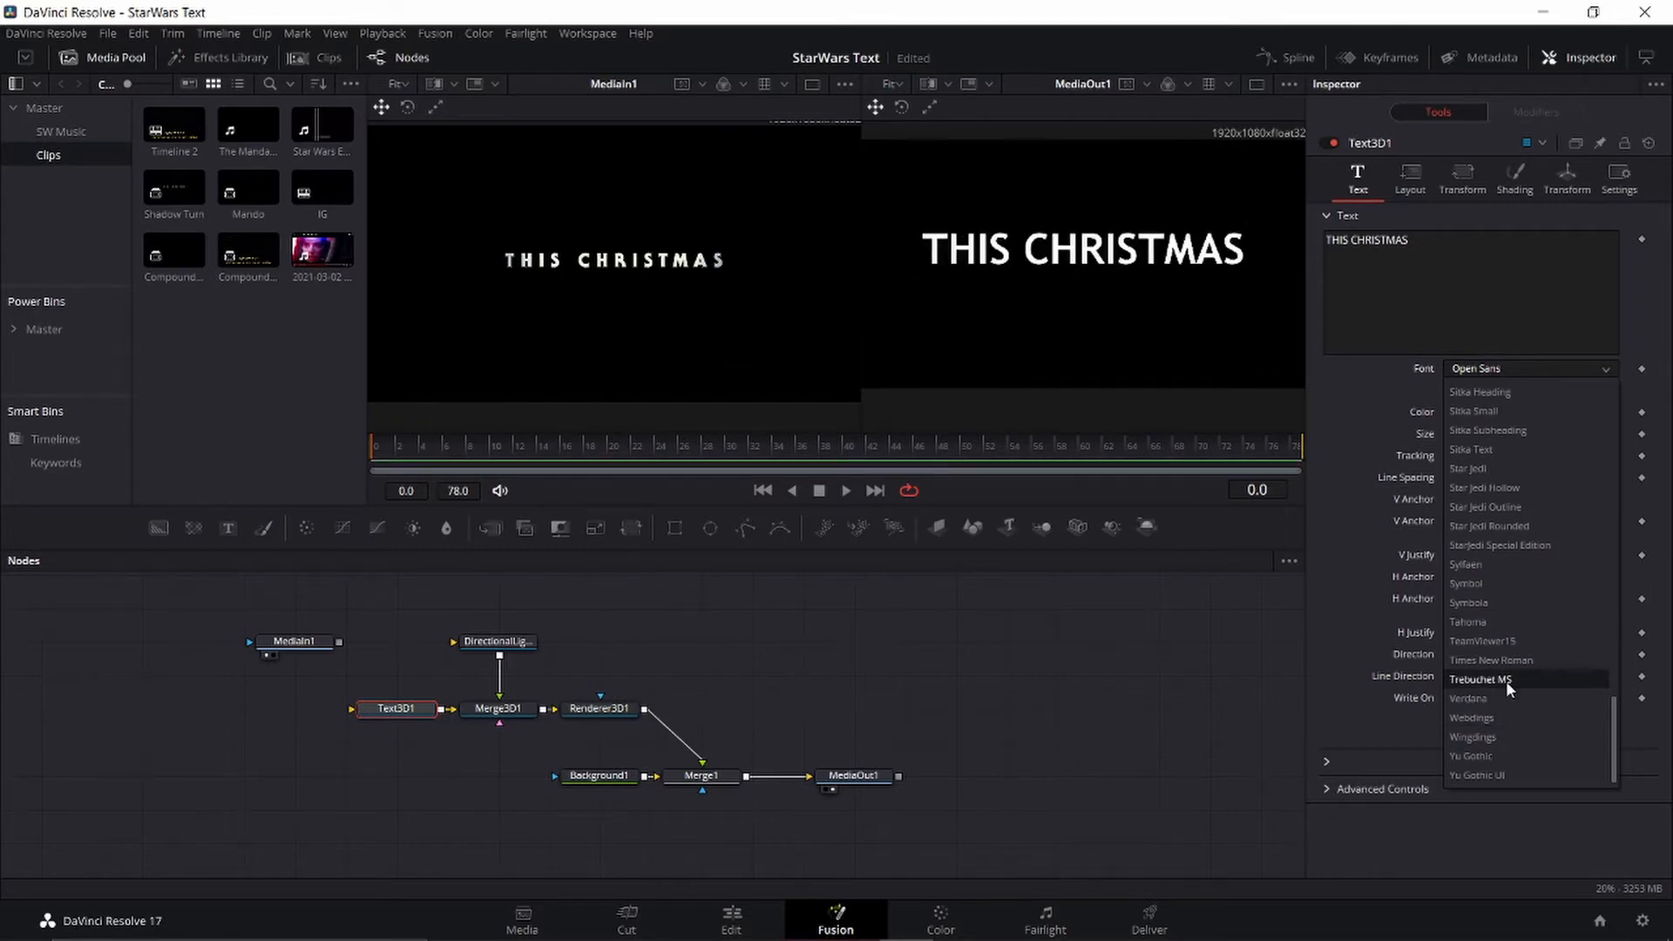
left_click(1505, 681)
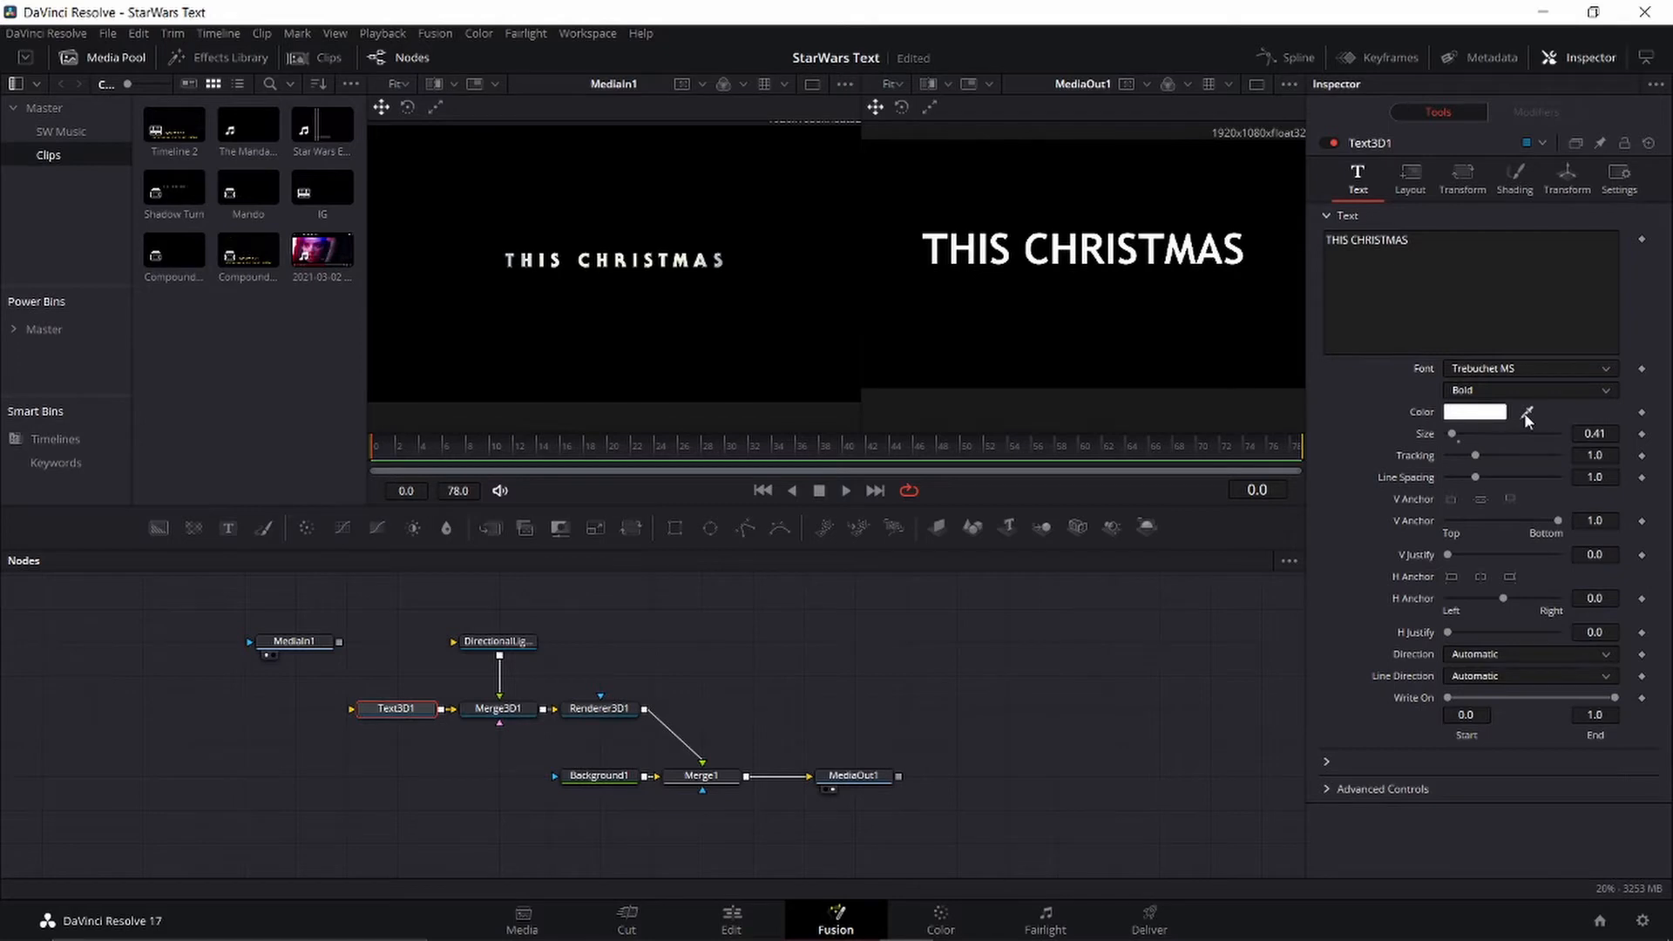
left_click_drag(1527, 421, 686, 268)
Step: Merge MediaIn1 over the output of Merge1 ahead of MediaOut1 and place MediaIn1 above the new merge node
left_click_drag(323, 645, 746, 779)
left_click_drag(752, 709, 802, 709)
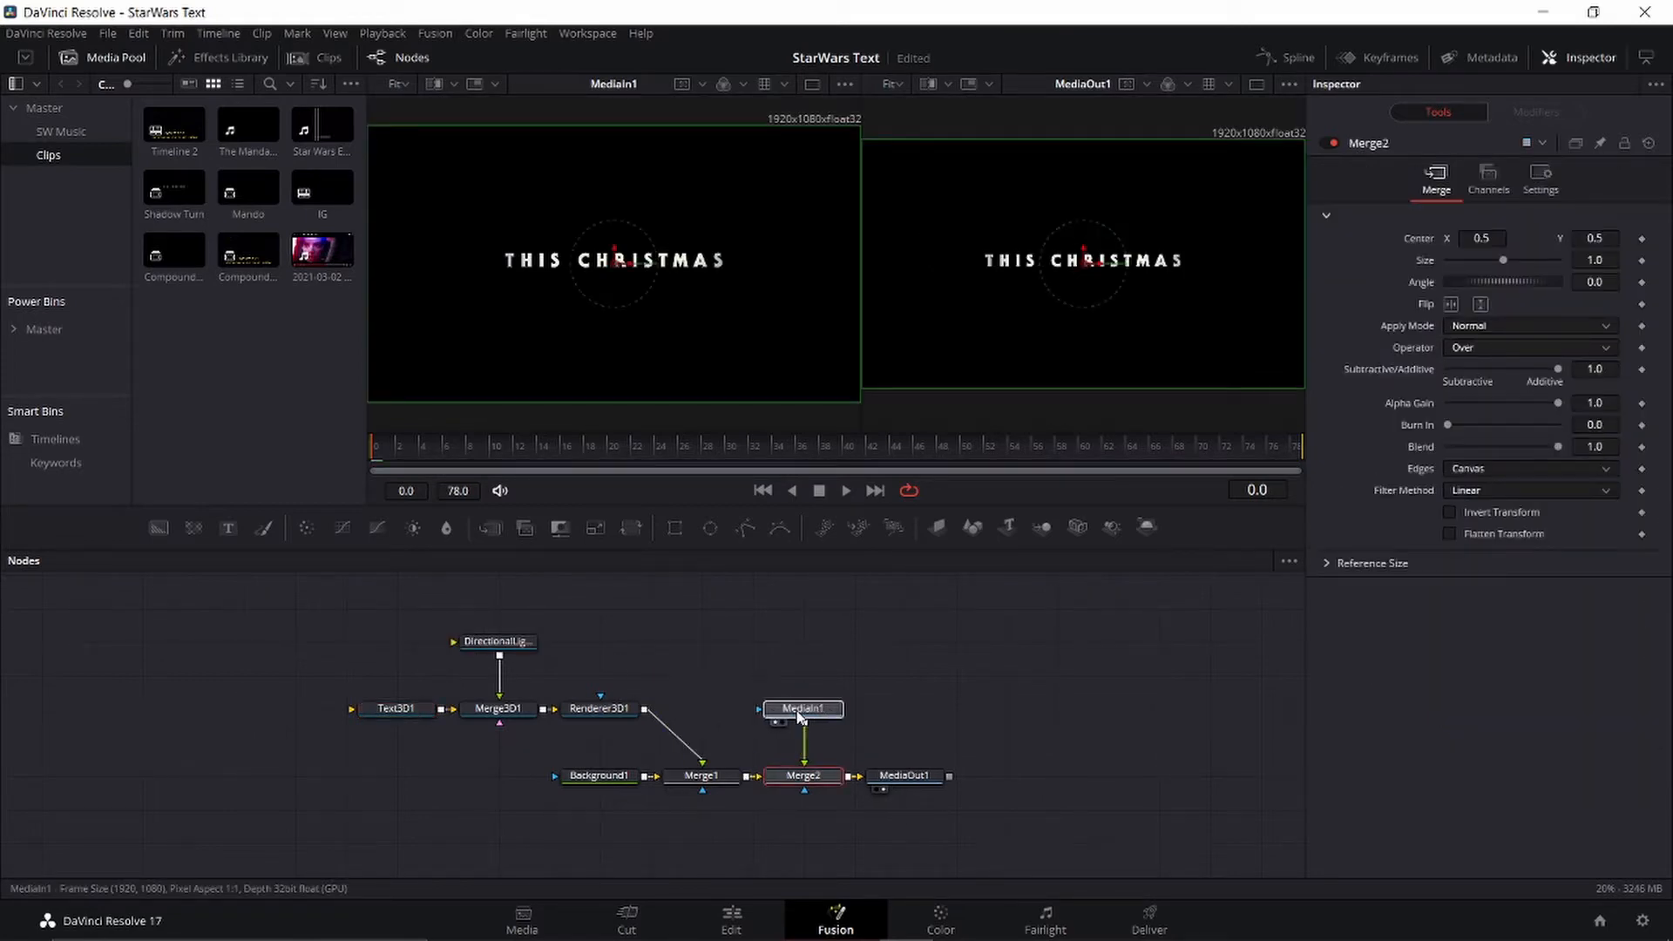
Step: Lower the blend of Merge2 to 0.52 so the reference clip overlays the 3D title semi-transparently
left_click(802, 775)
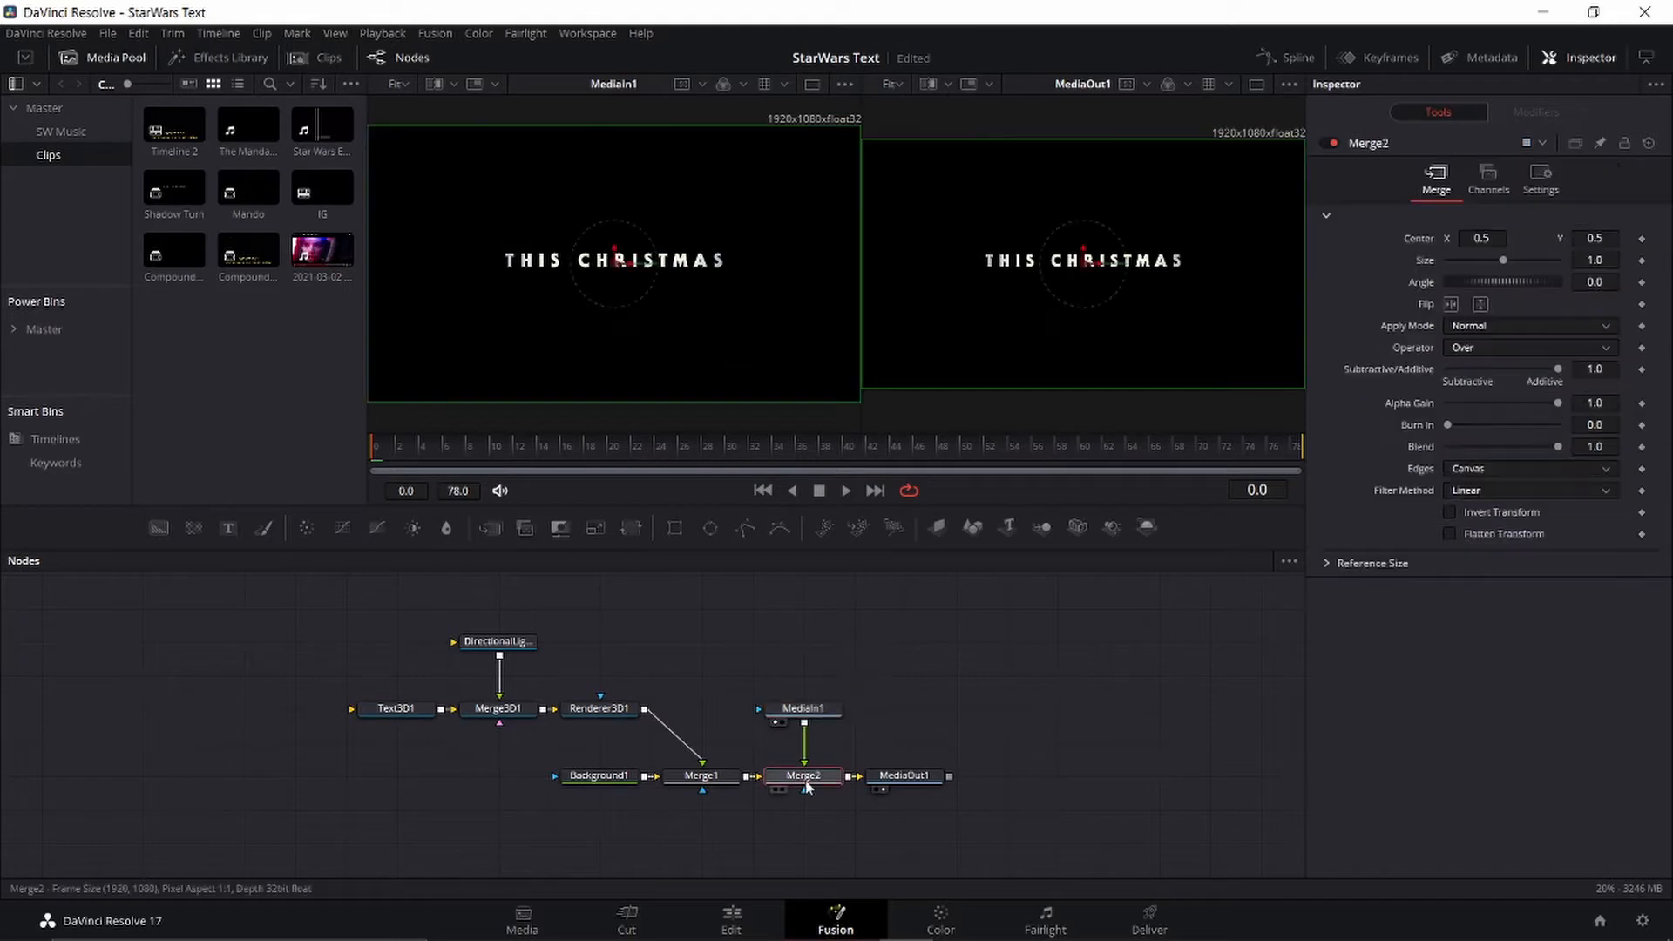
left_click(1552, 447)
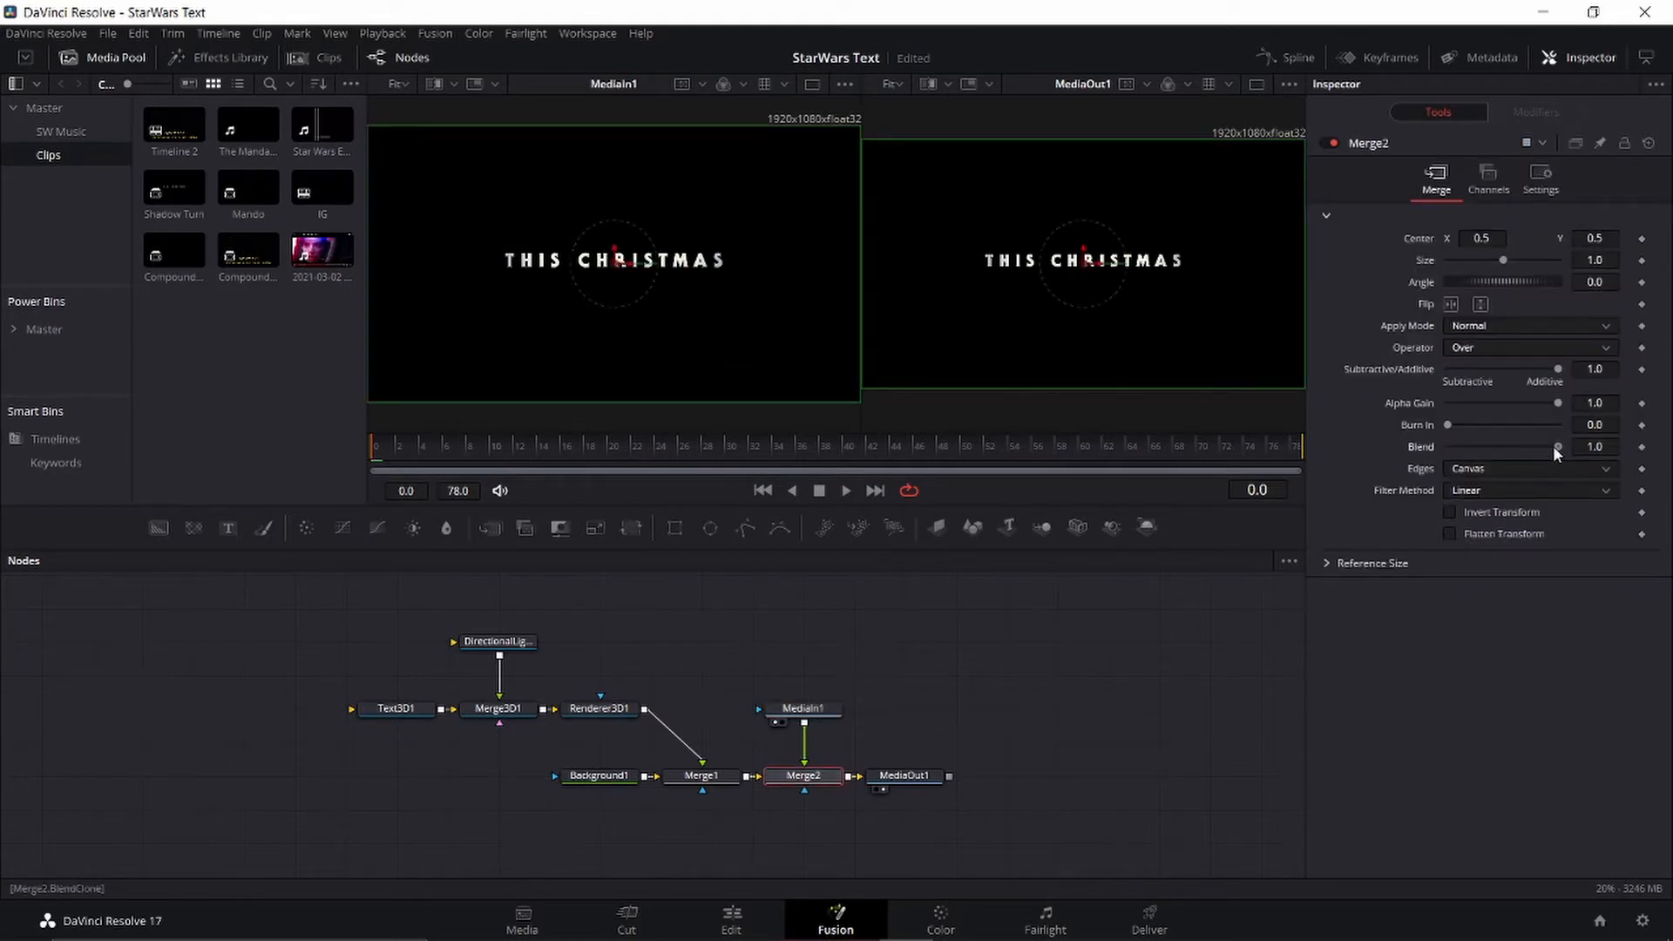
left_click_drag(1552, 449, 1505, 450)
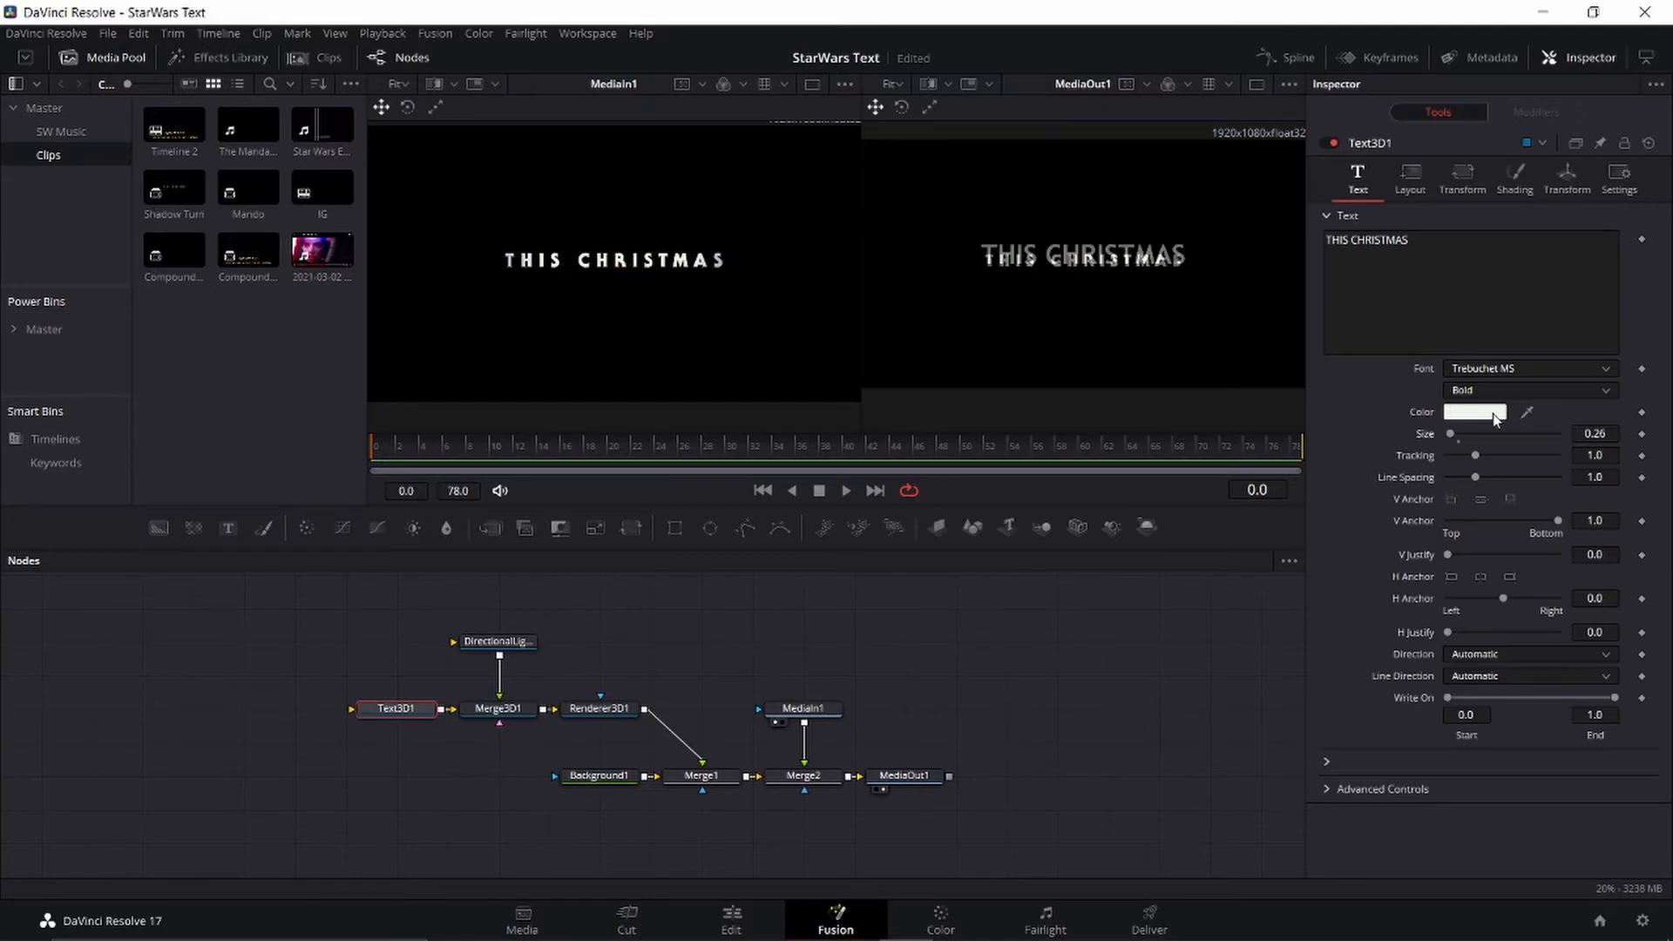
Step: Change the Text3D1 color to the dark red basic color to tell it apart from the reference lettering
left_click(1496, 418)
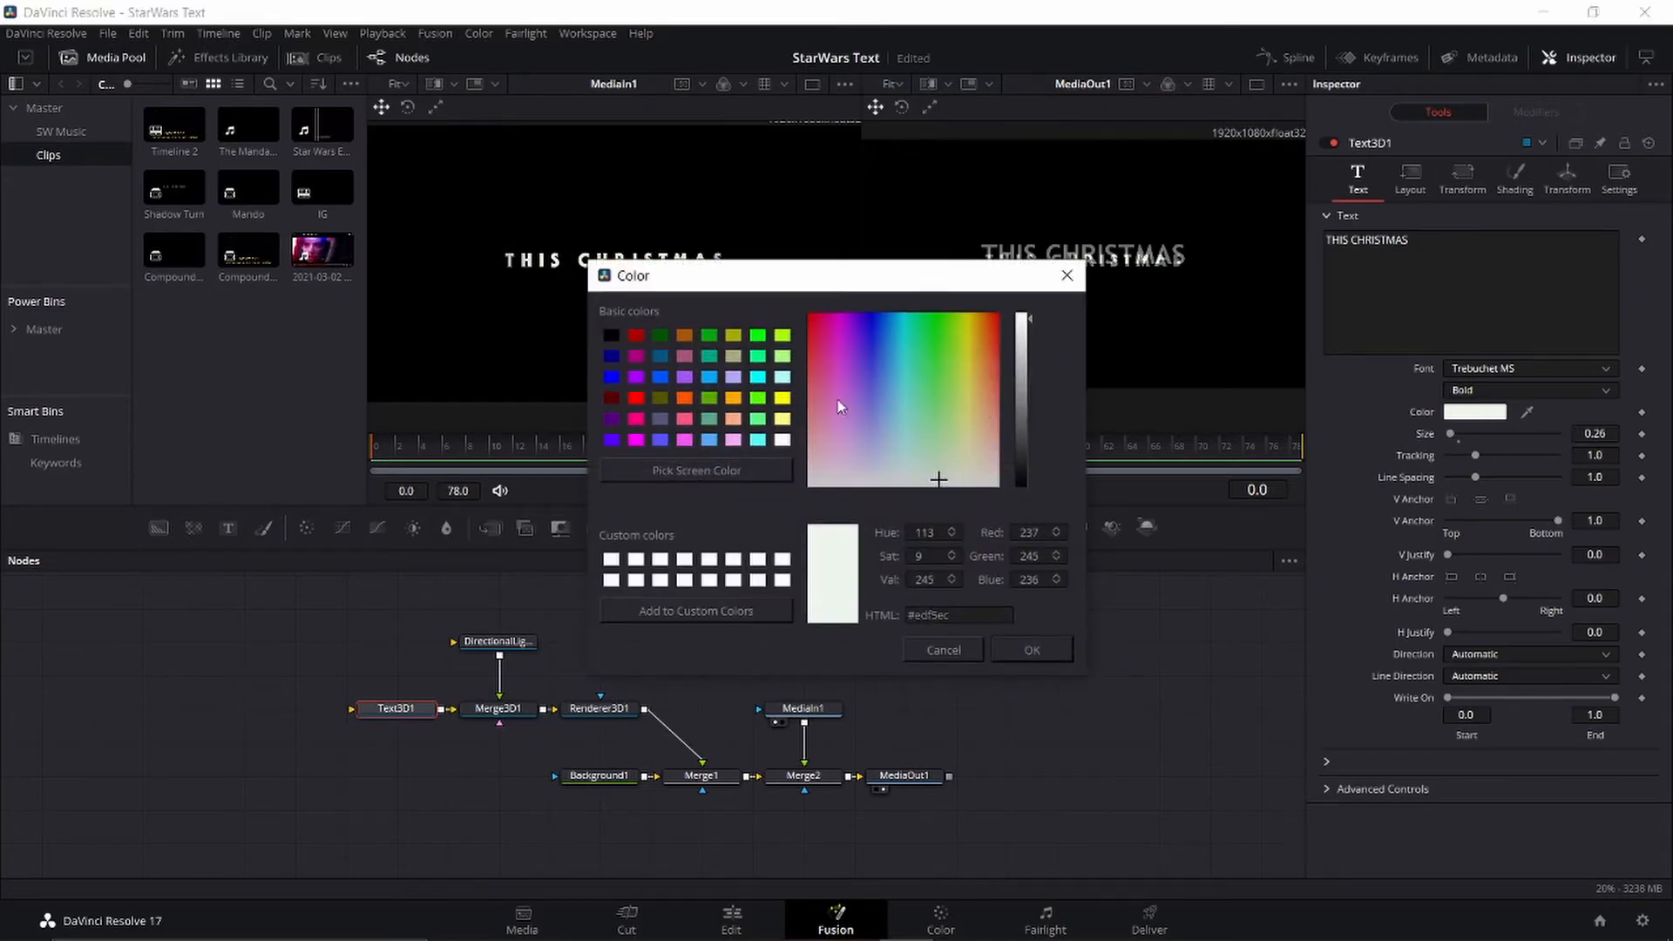
left_click(635, 337)
left_click(1022, 651)
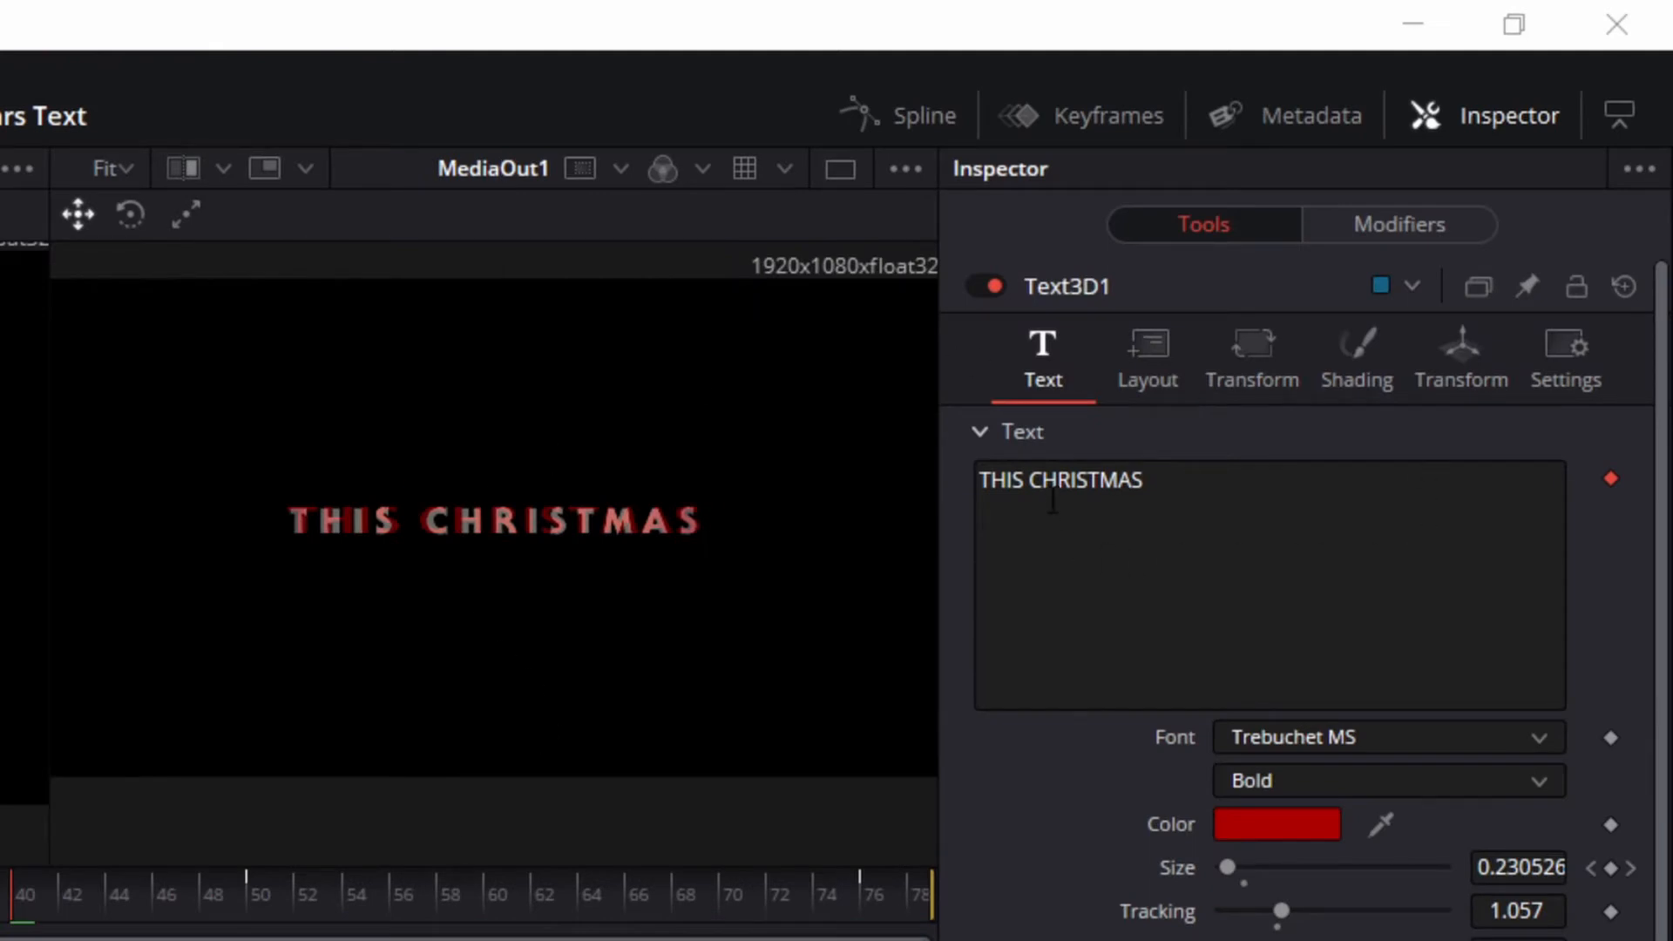
Step: Try stretching the Text3D1 characters to an X size of 1.732, and undo the change
left_click(1251, 383)
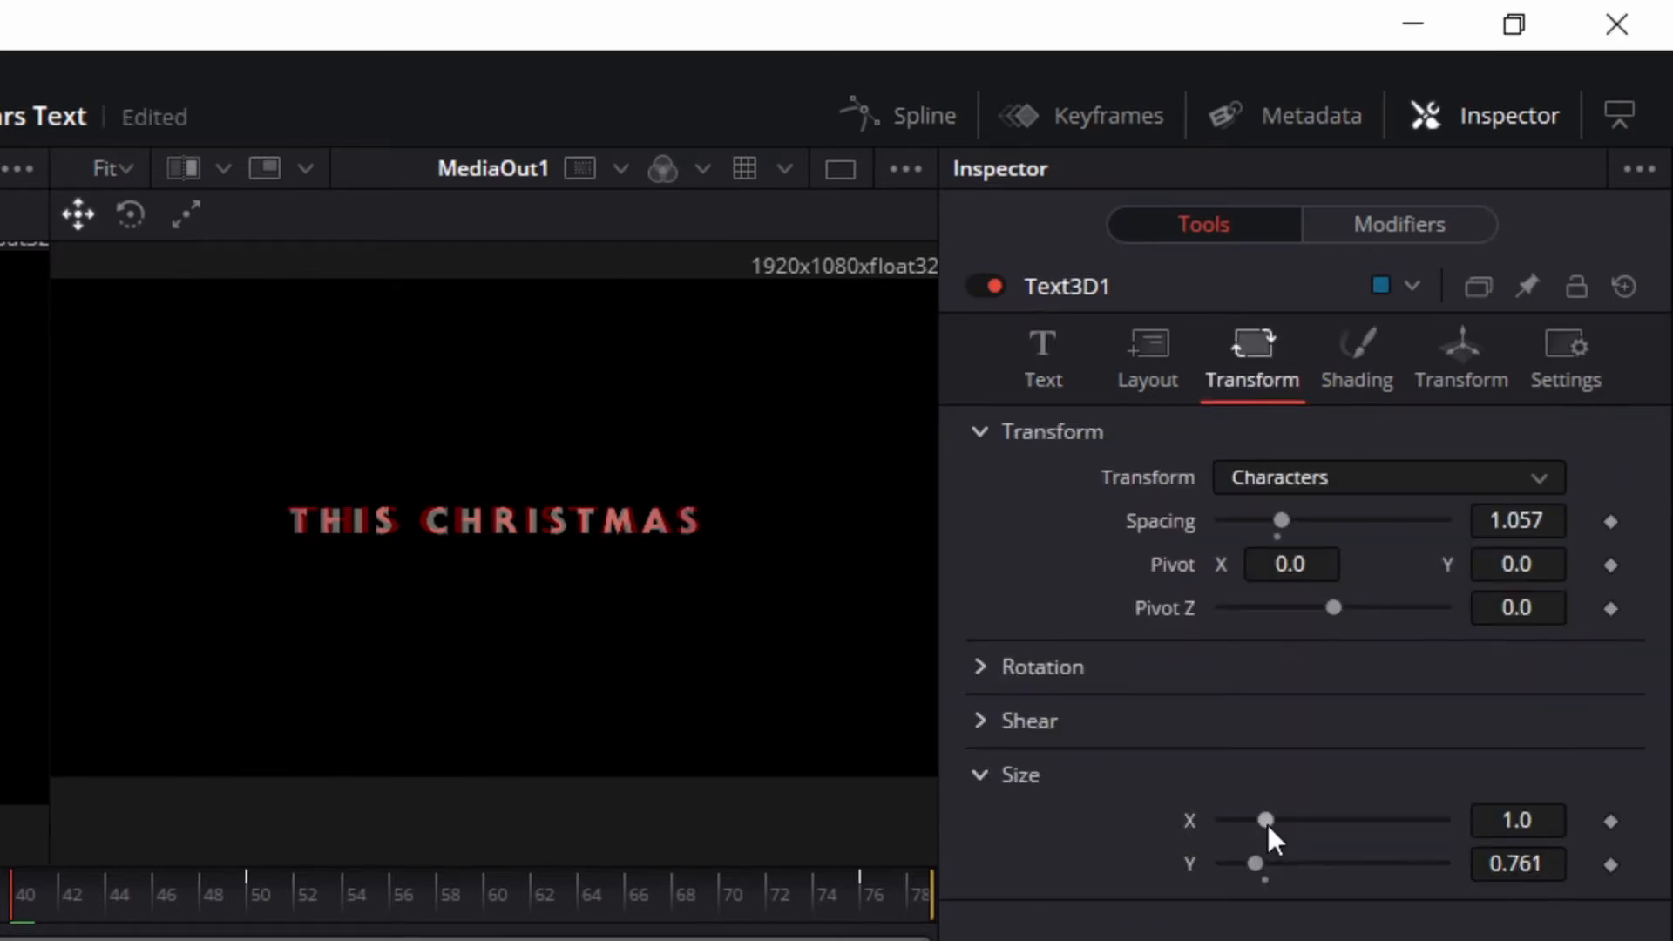
left_click_drag(1267, 822, 1255, 864)
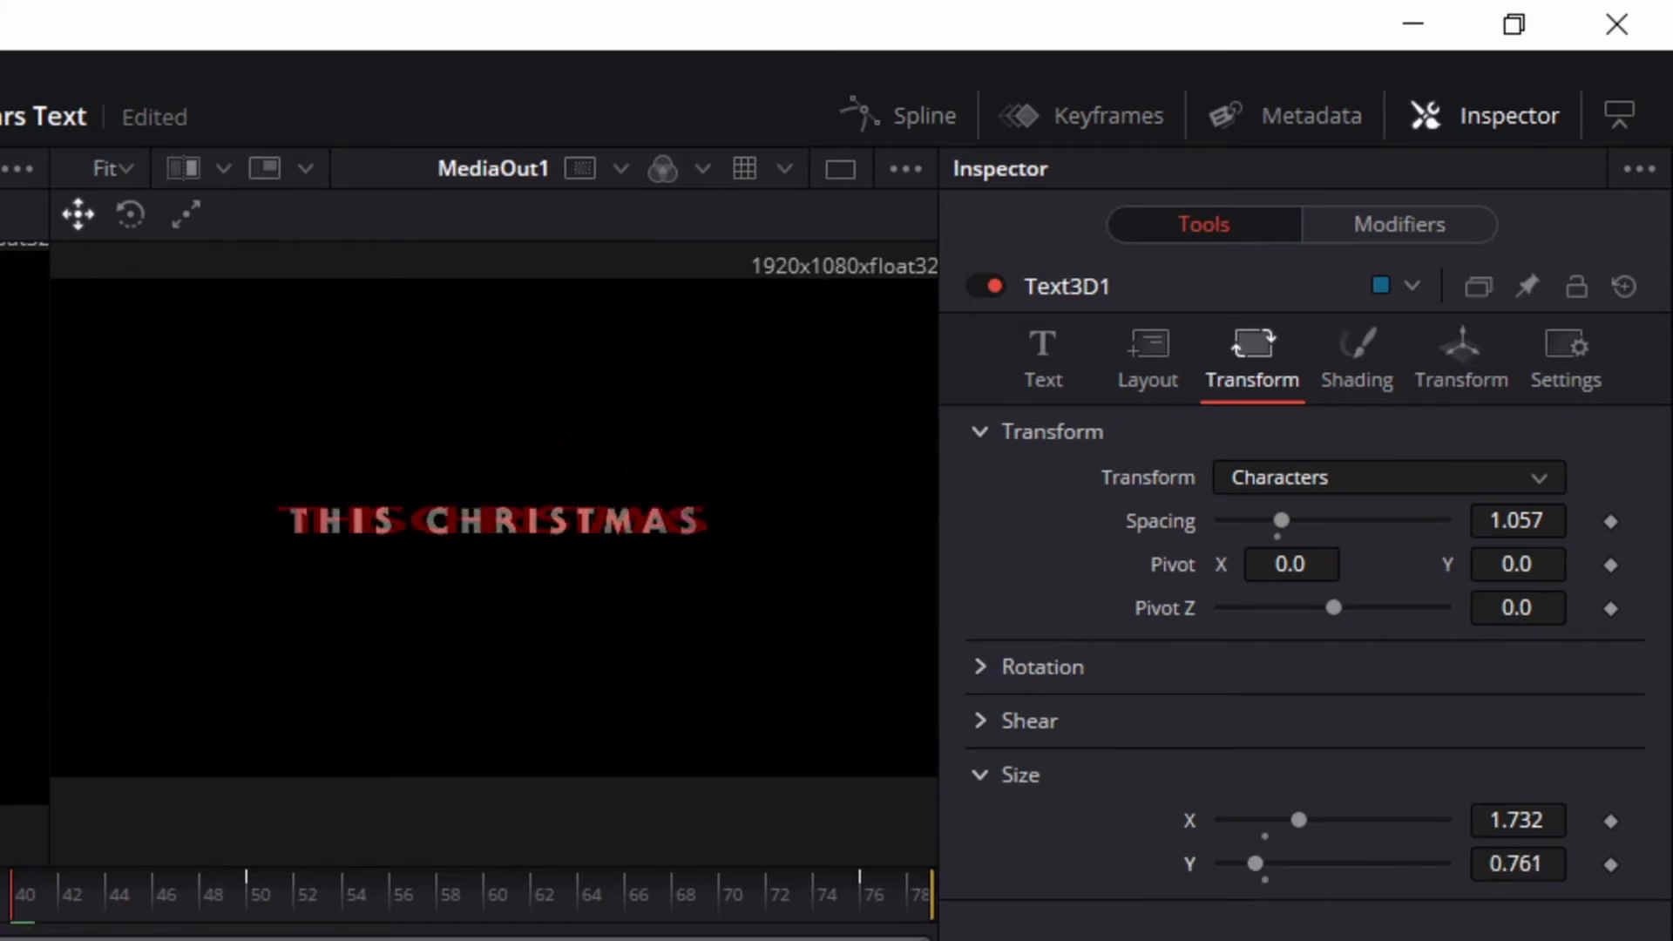
key("ctrl+z")
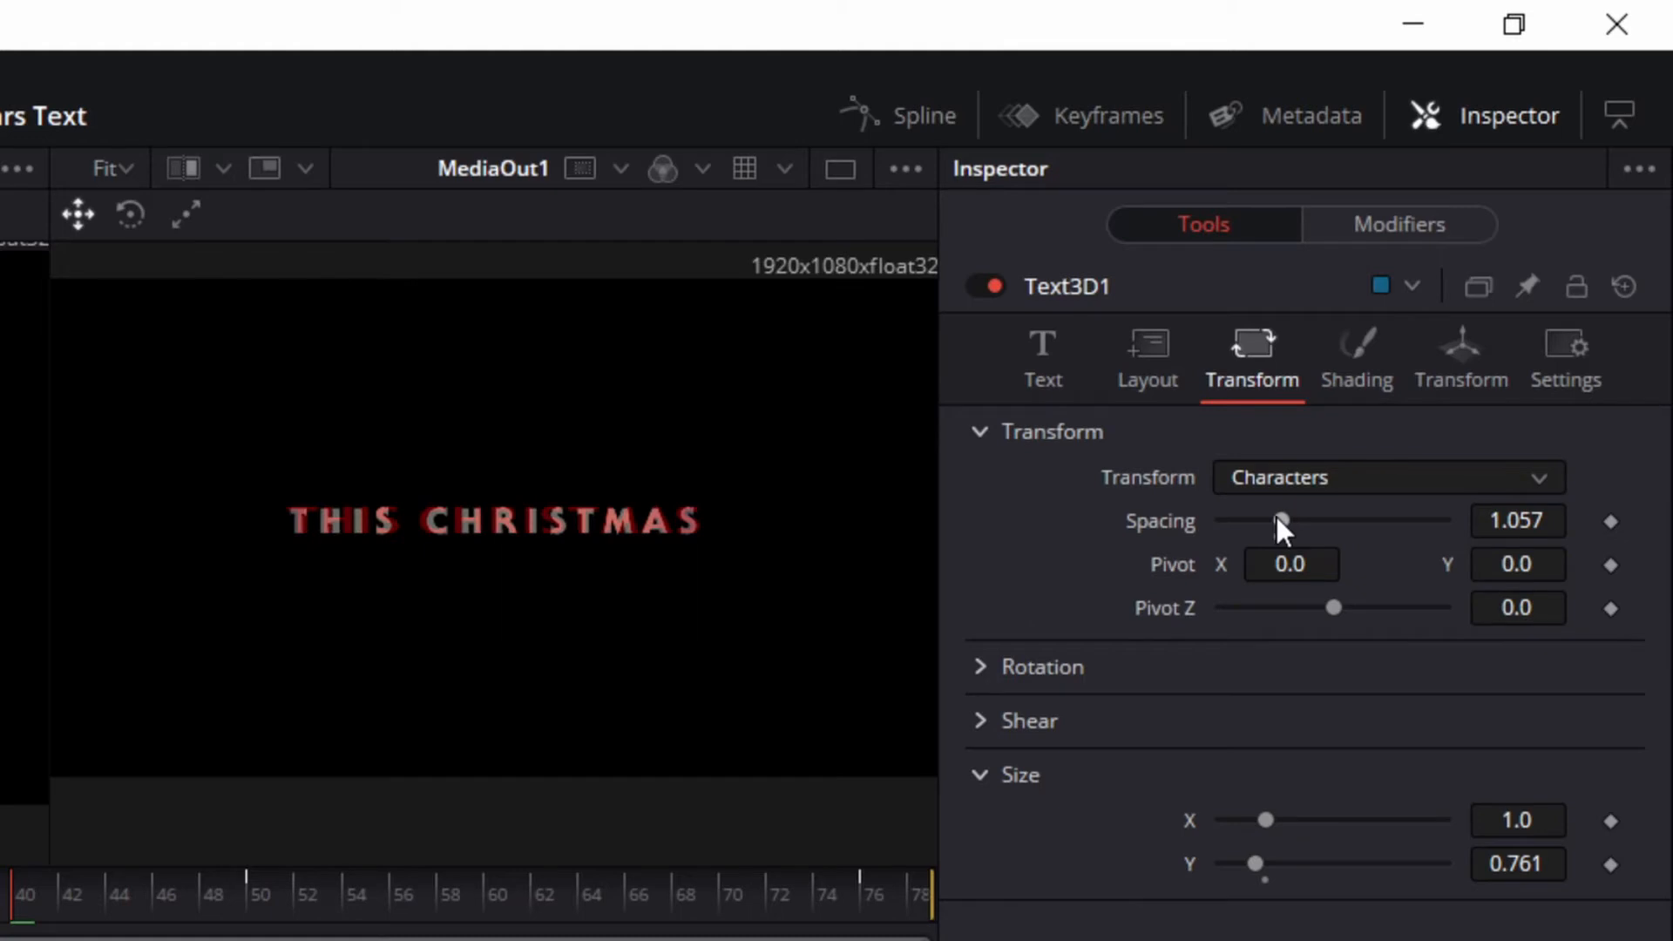
left_click_drag(1274, 516, 1277, 518)
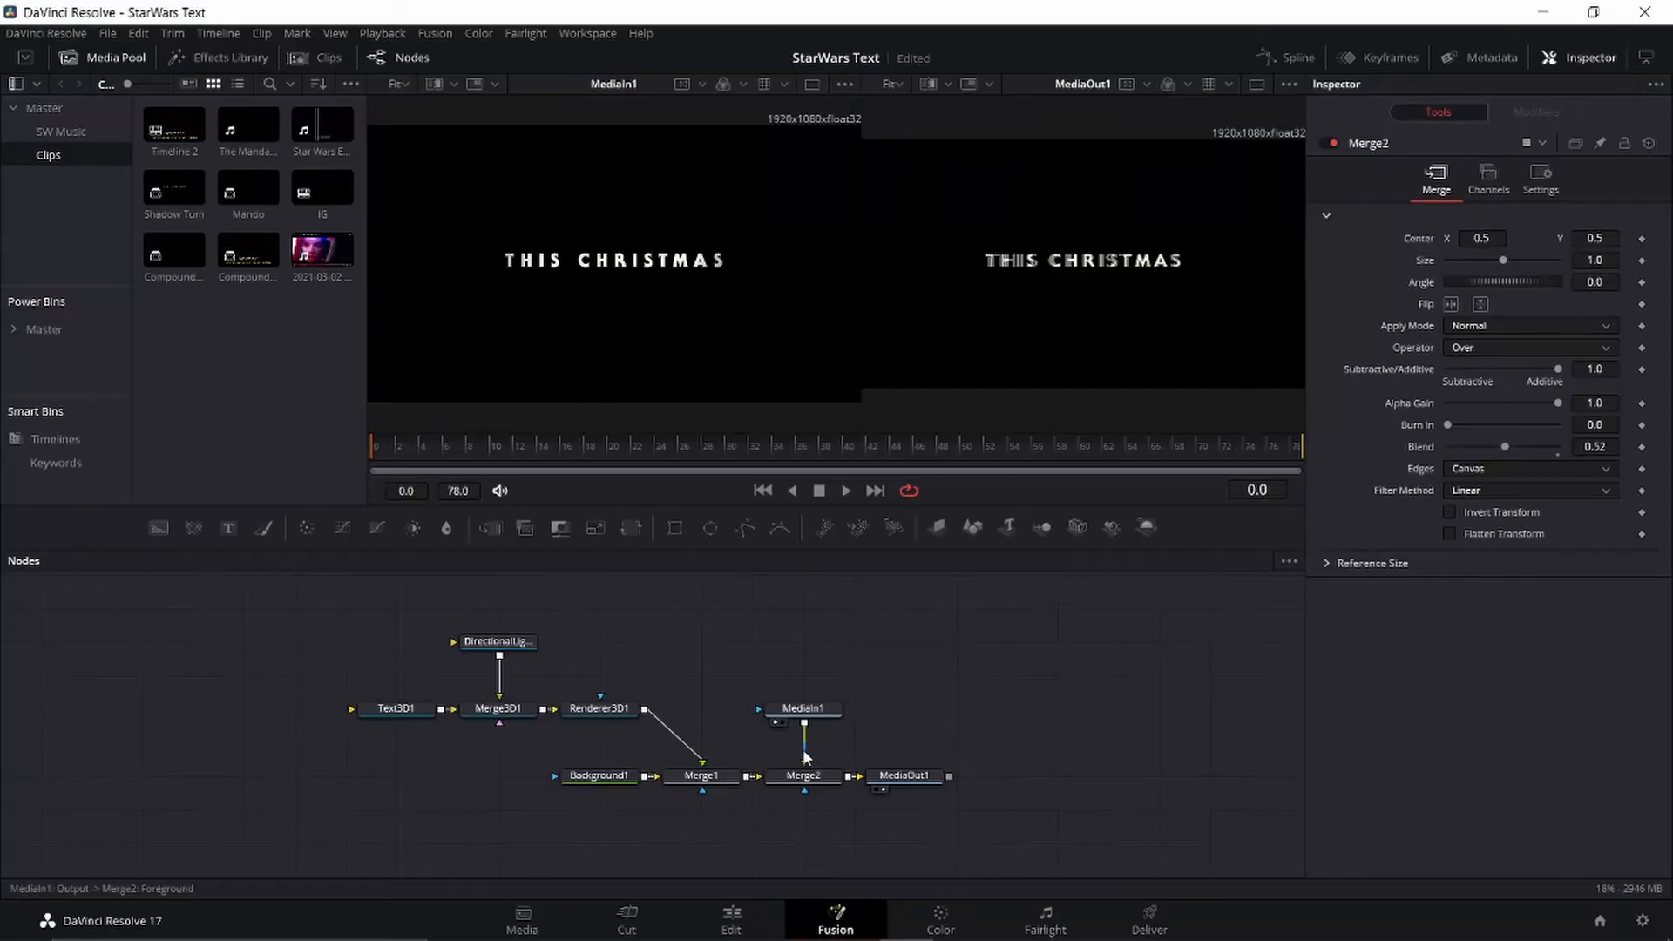
Step: Restore the blend of Merge2 to 1.0 with MediaIn1 disconnected from it, and return to frame 0
left_click(810, 781)
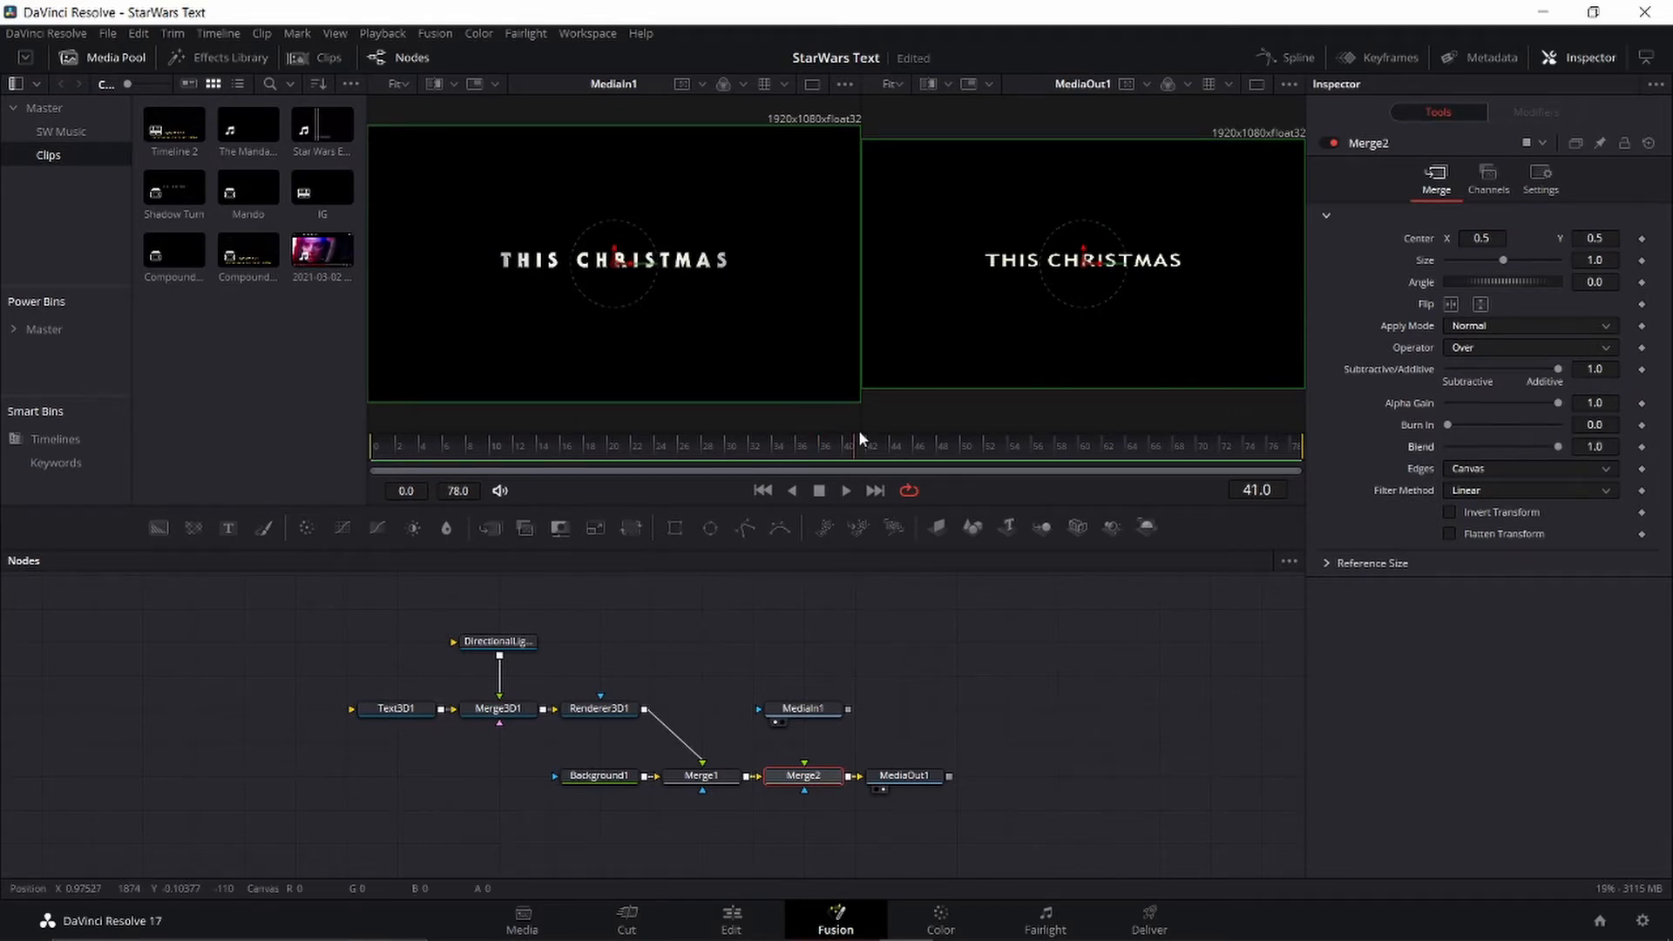
left_click_drag(859, 432, 368, 458)
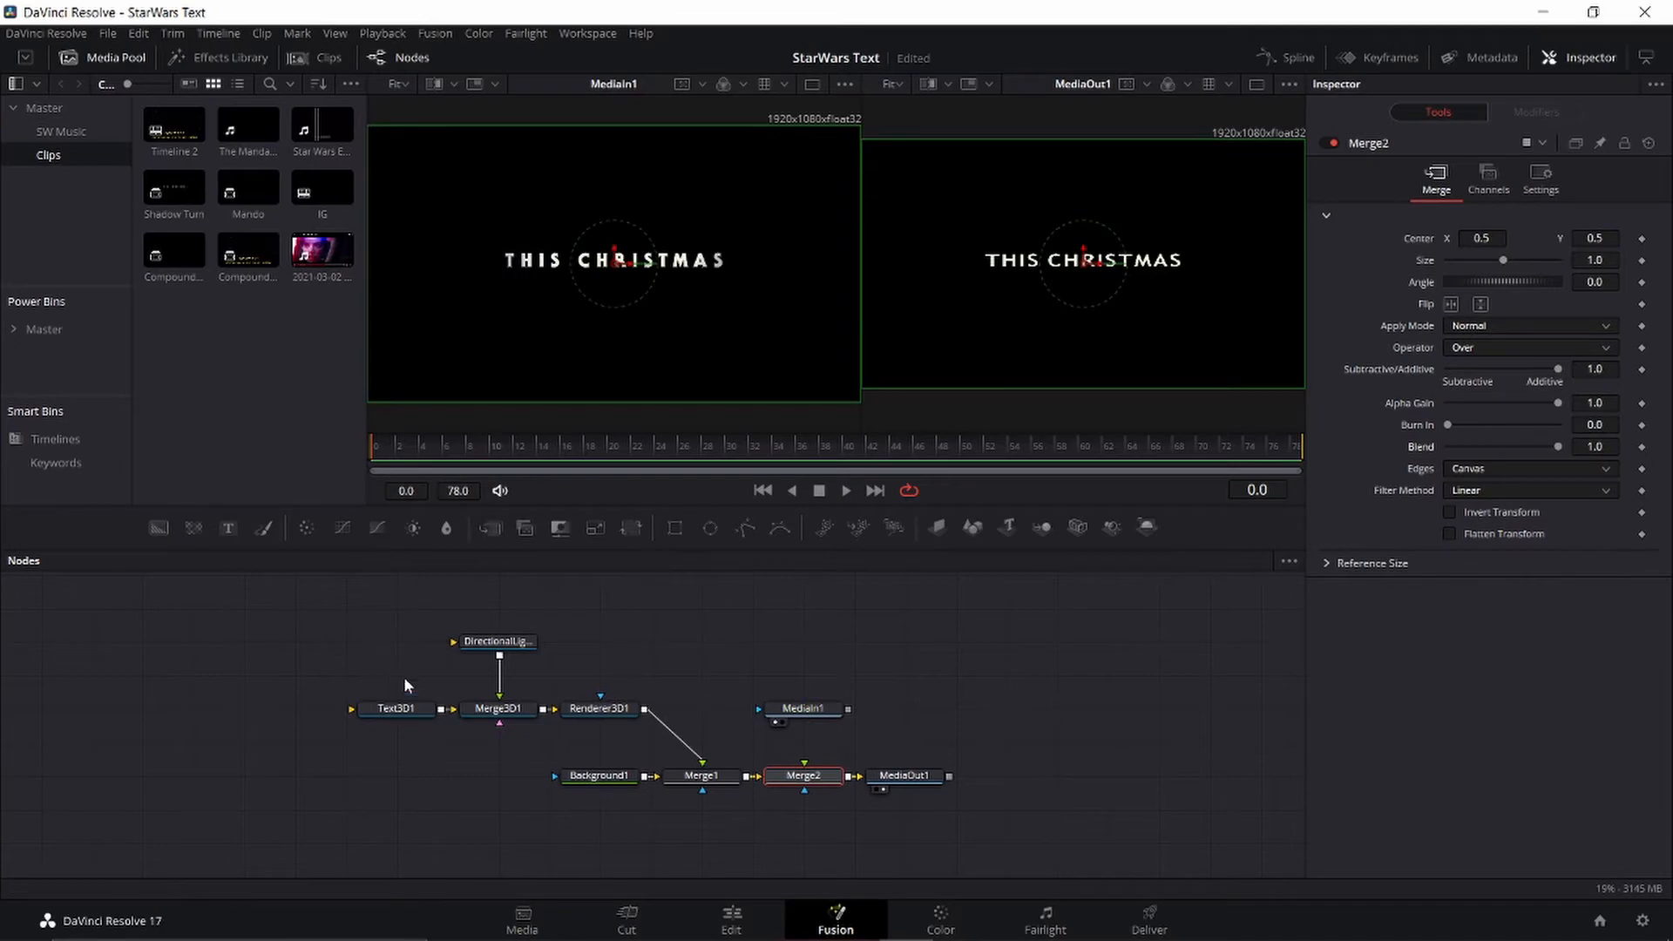
Step: Show Text3D1 in the first viewer and set its extrusion depth to 0.1 with 8 extrusion subdivisions
mouse_move(373, 724)
left_click(369, 722)
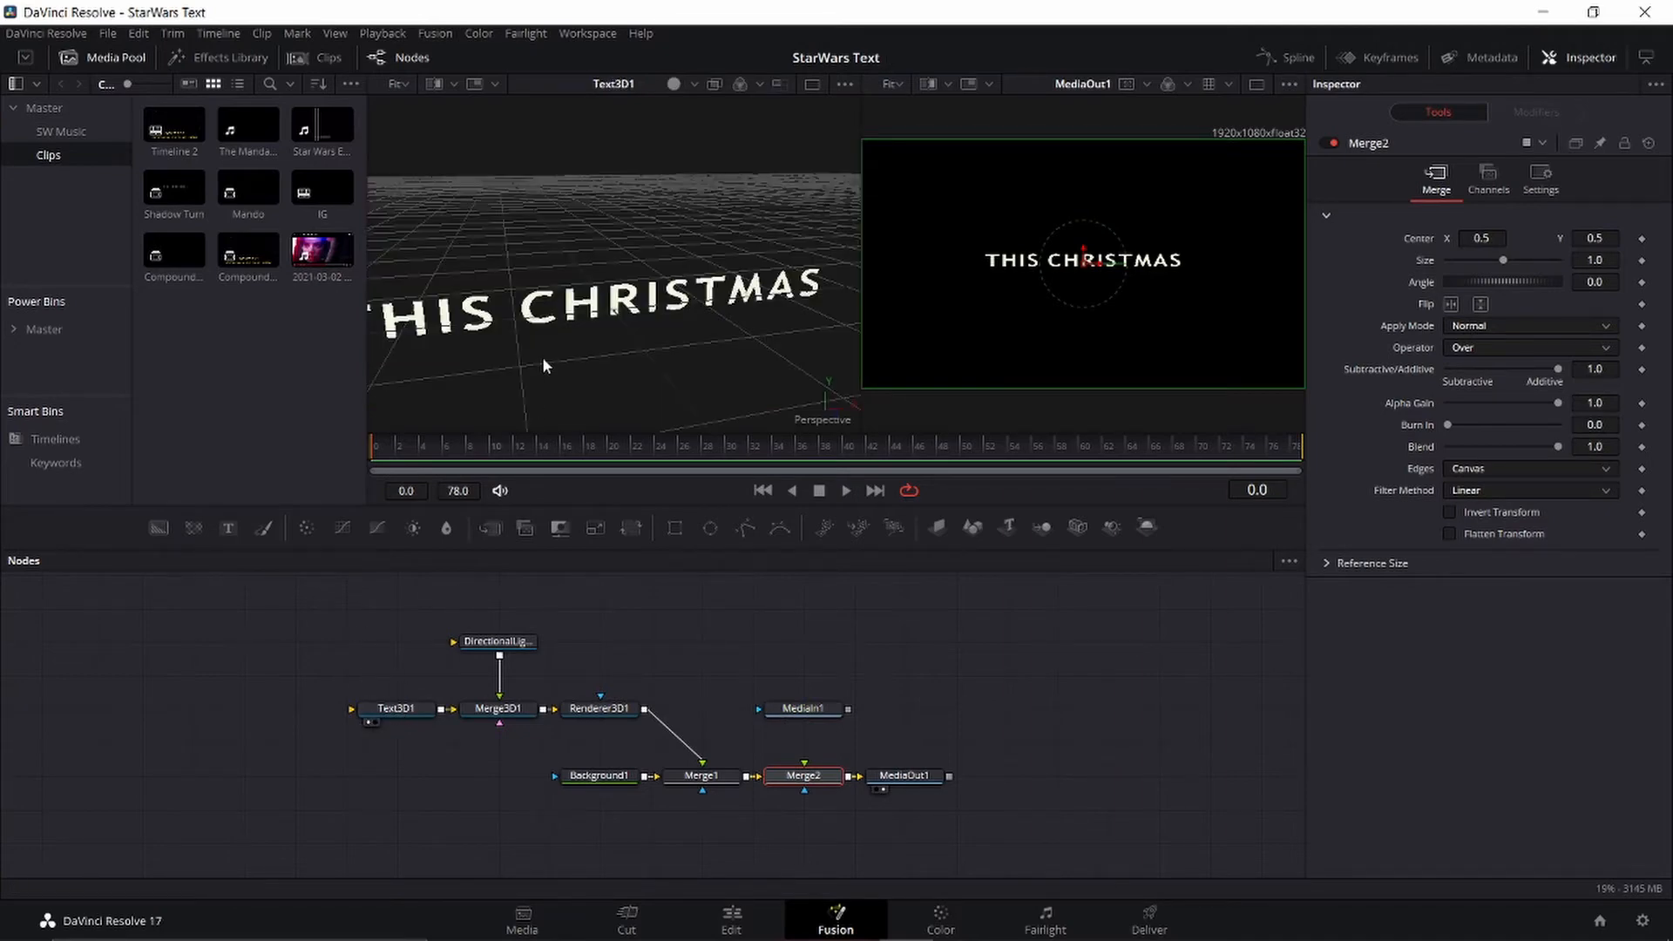
left_click_drag(542, 358, 617, 352)
left_click(393, 710)
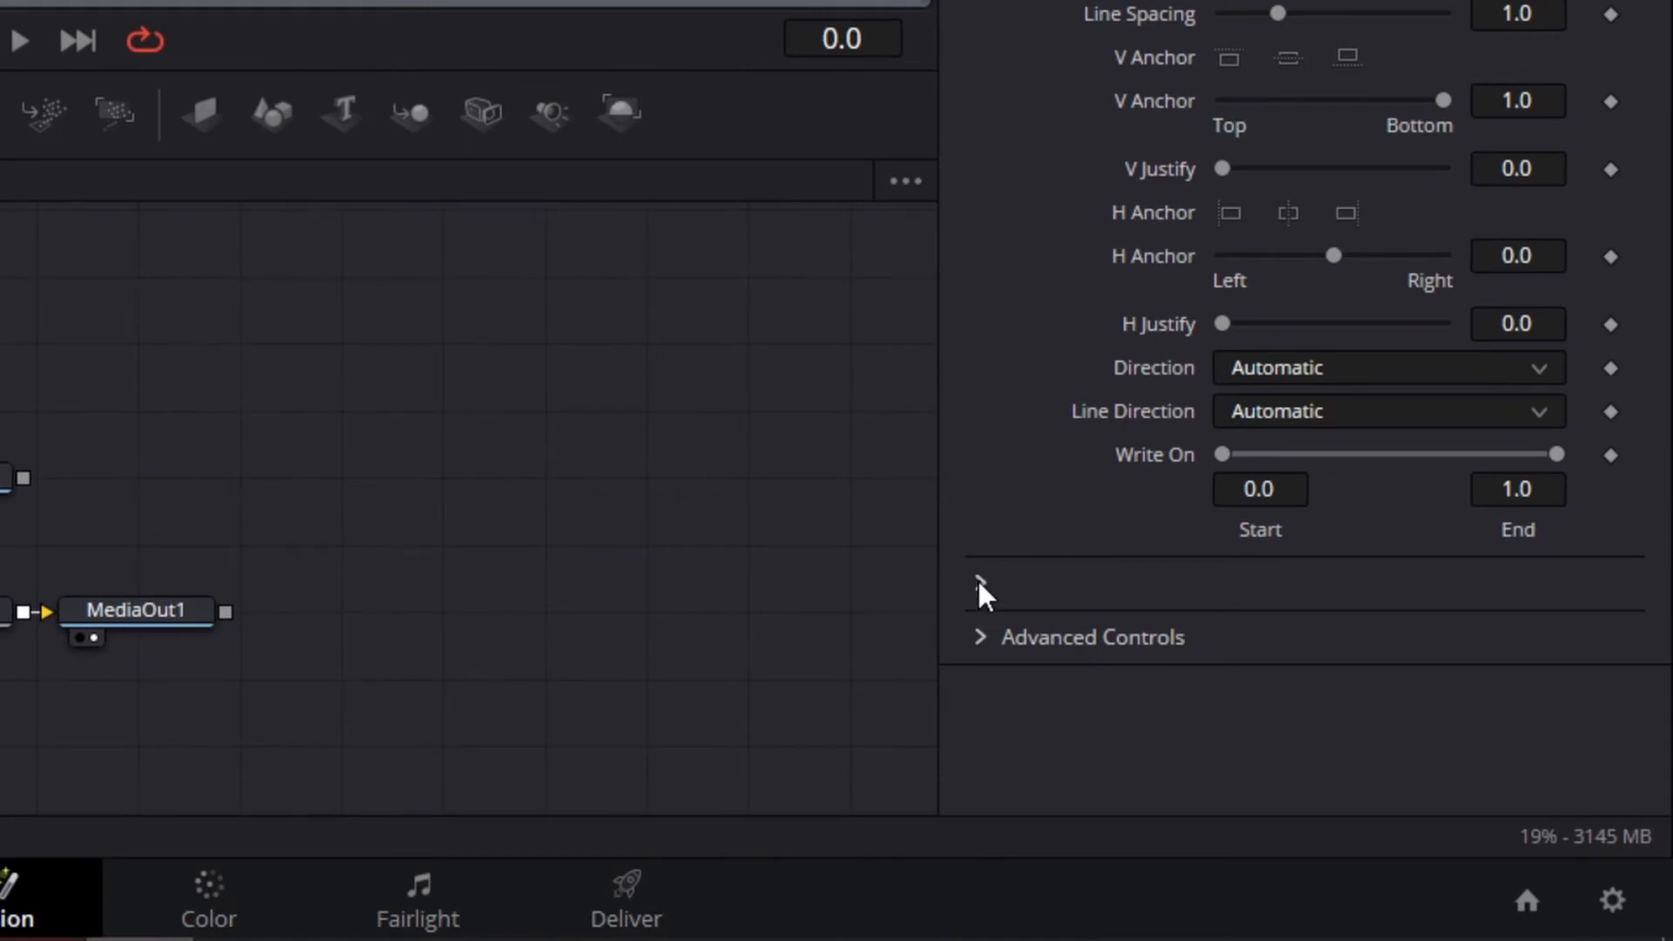
left_click(977, 579)
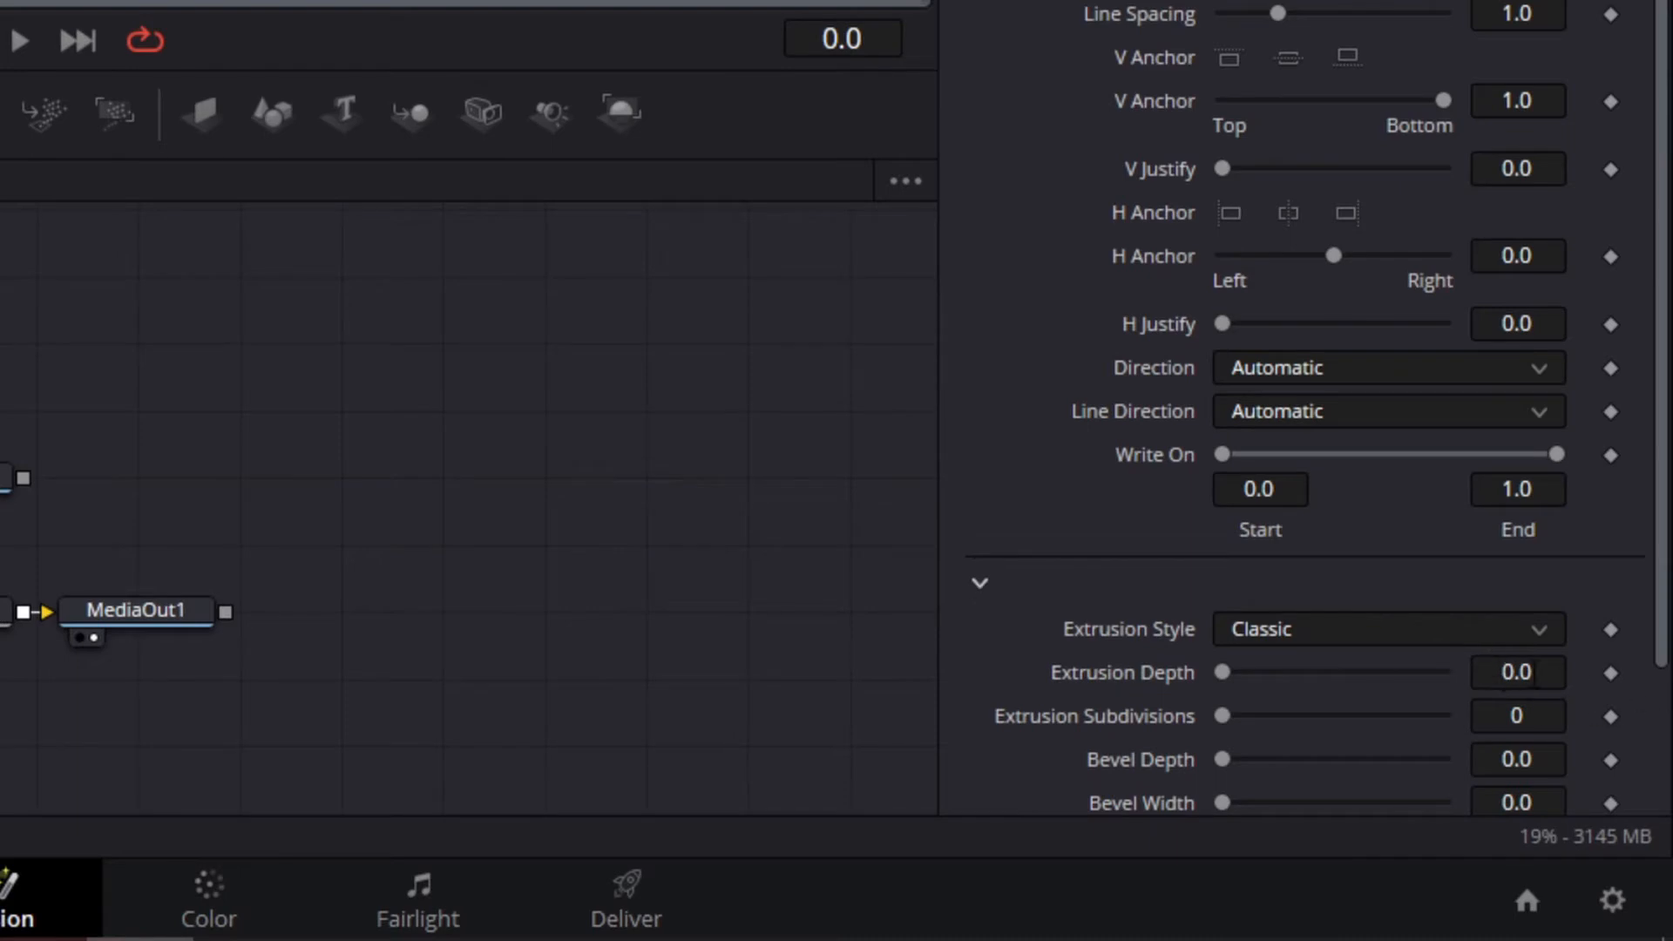
left_click(1538, 681)
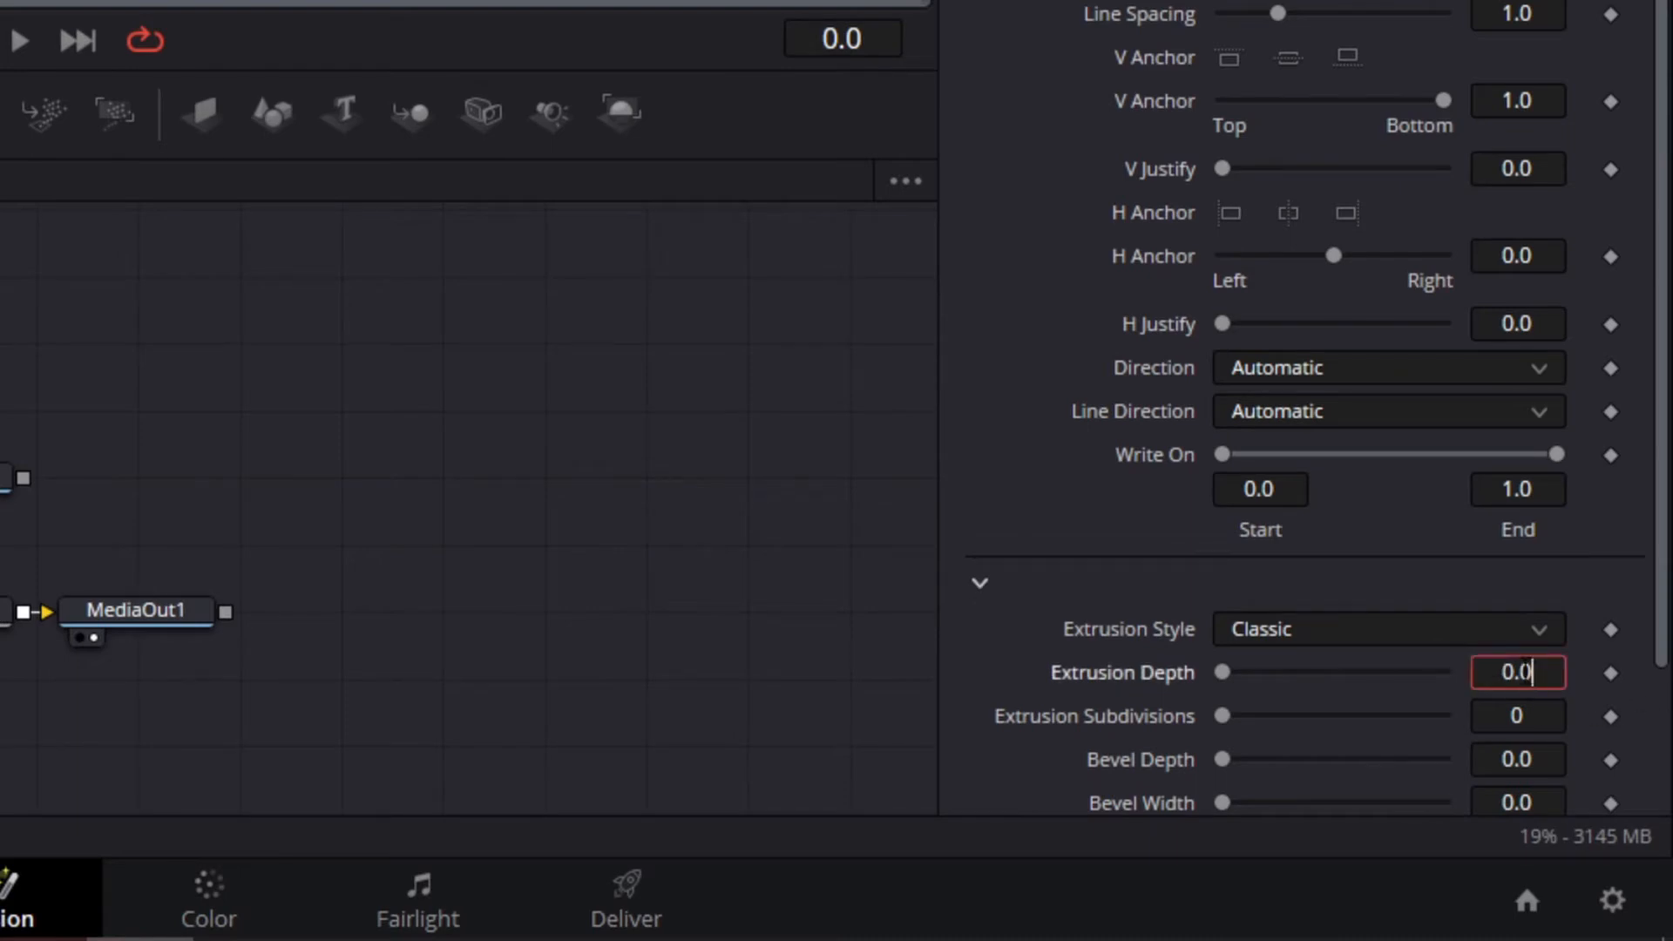
type("1")
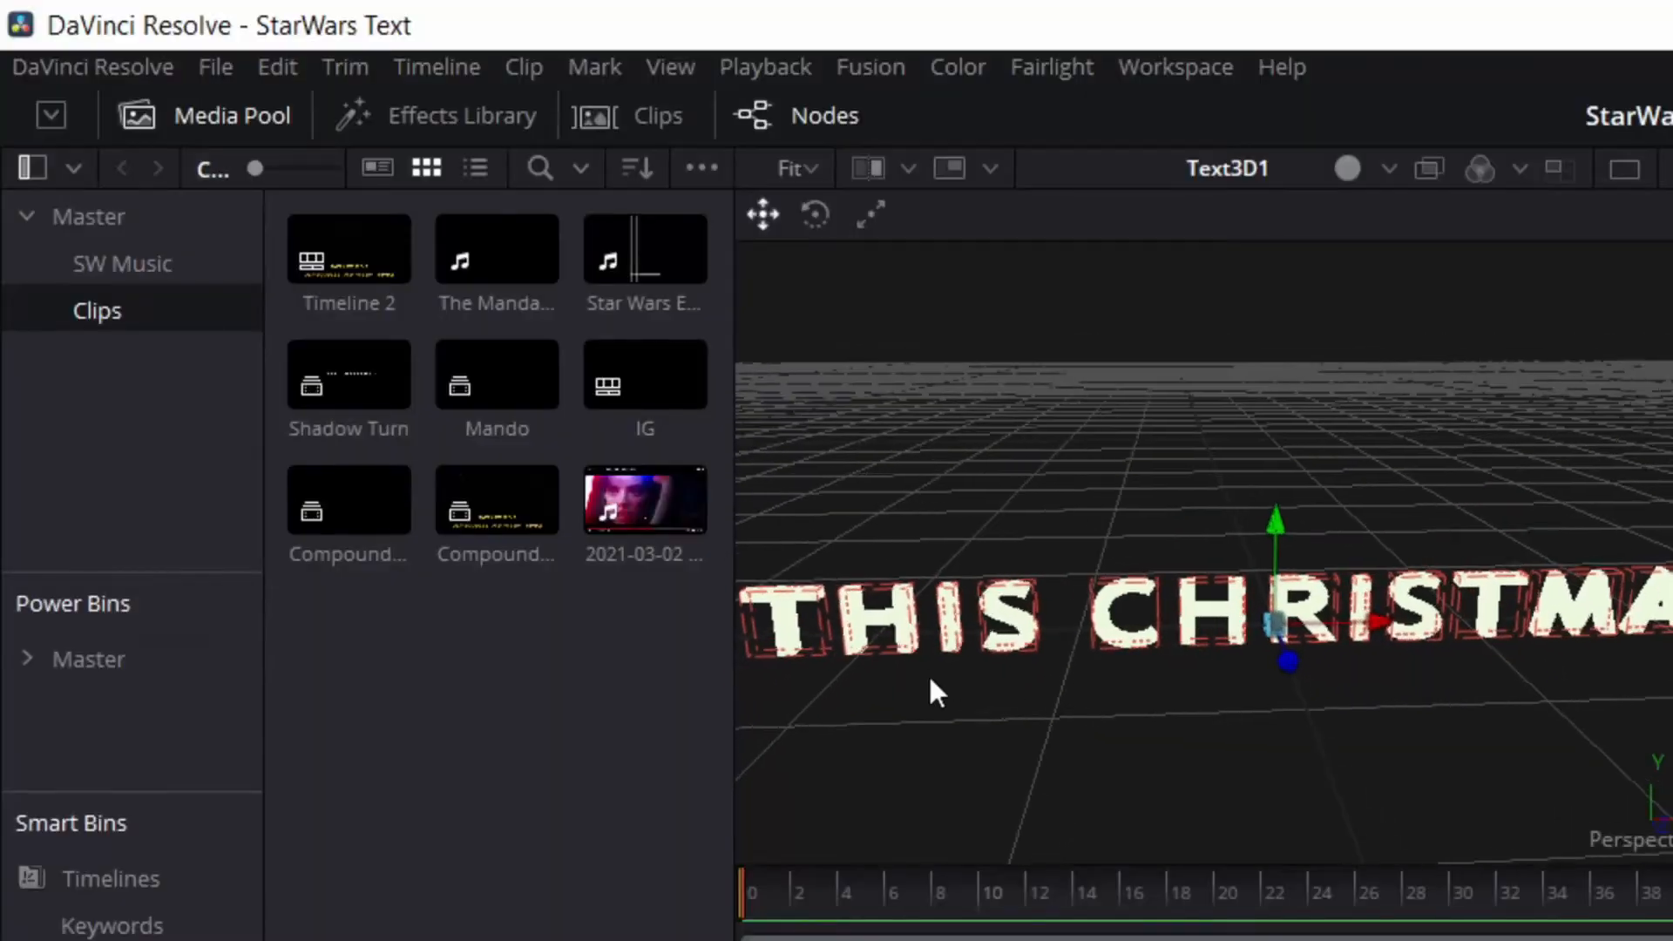
left_click_drag(930, 681, 1045, 651)
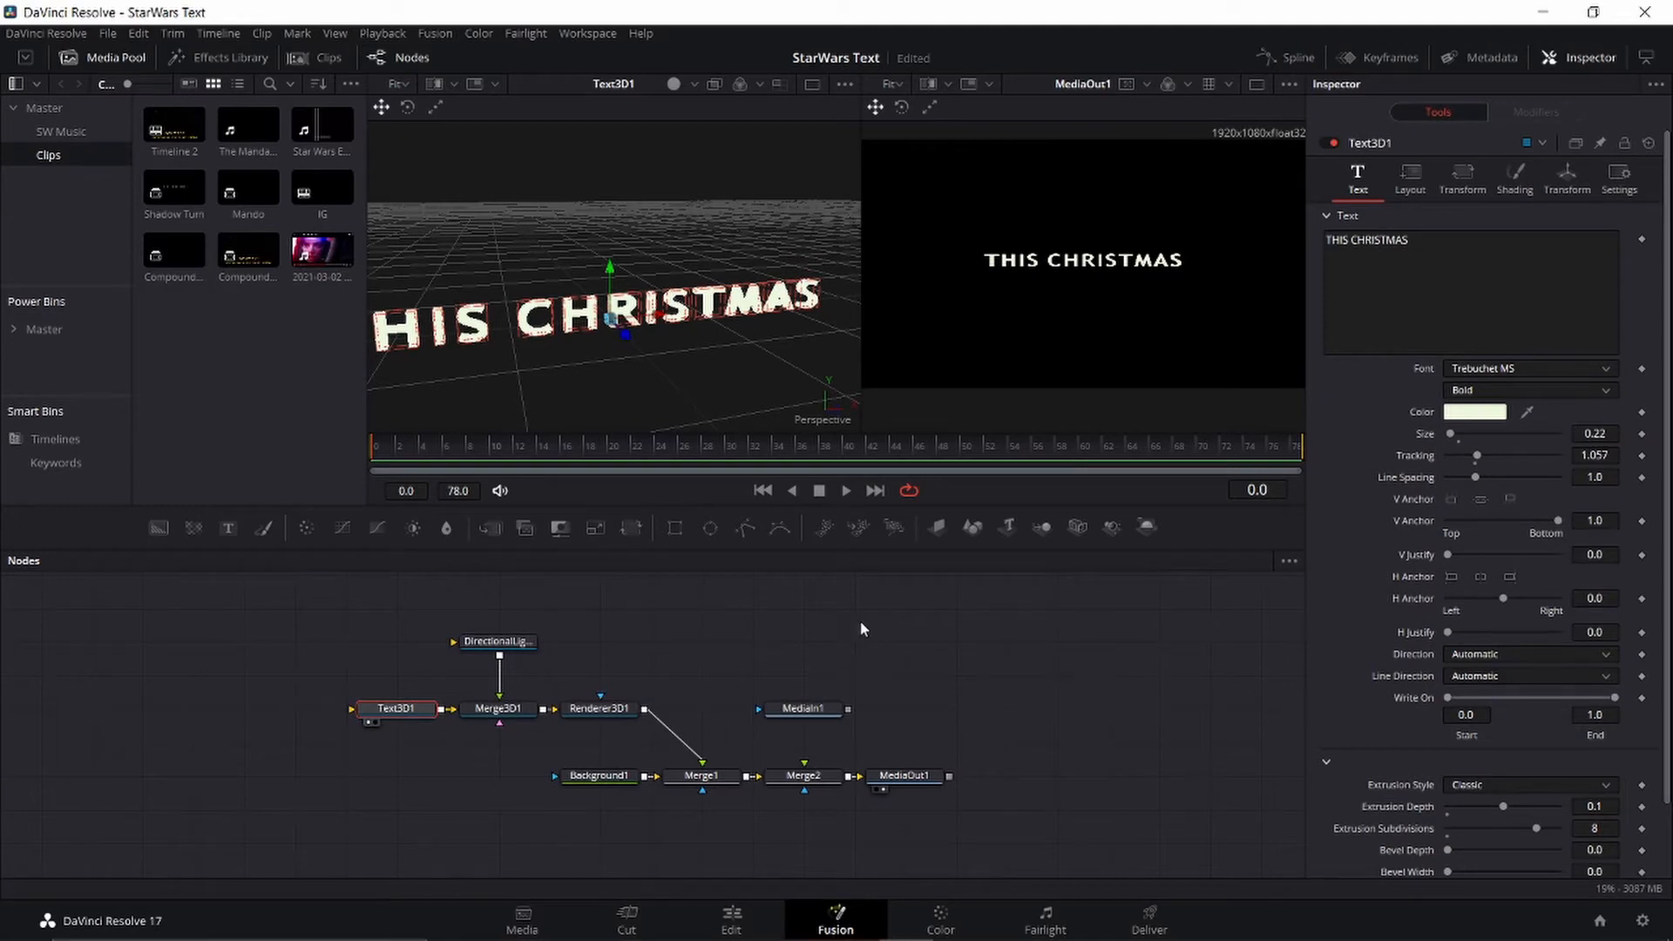
Step: Move MediaIn1 aside and connect a new black Background node, masked by a Rectangle, as the foreground of Merge2
left_click_drag(803, 709, 903, 642)
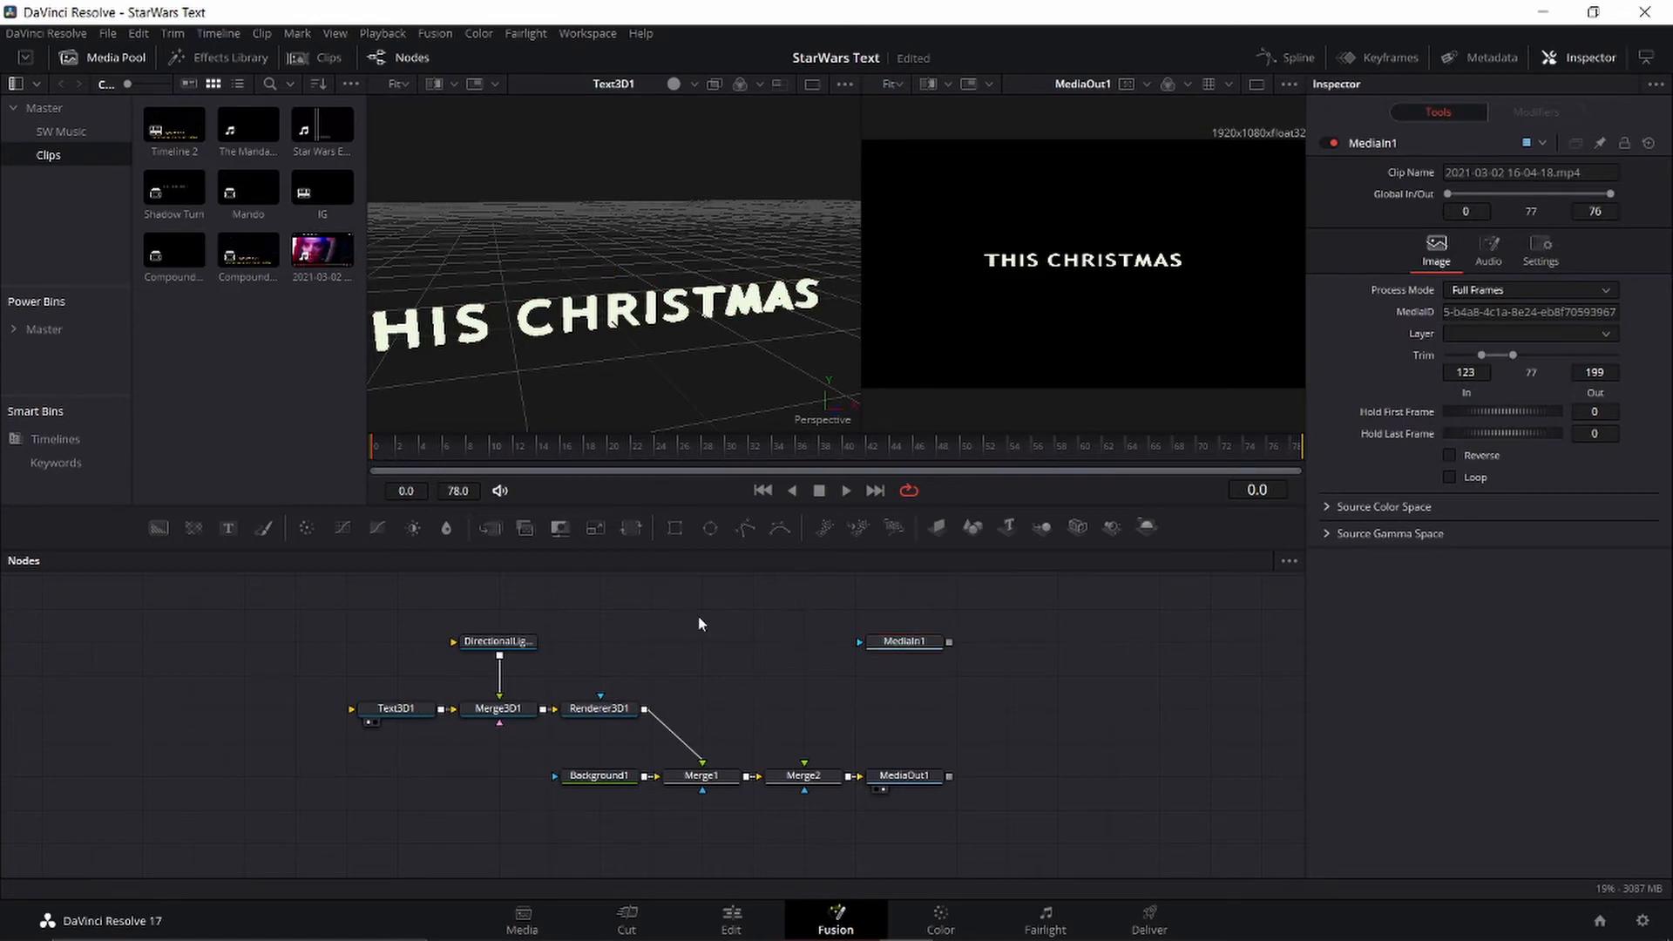
left_click(157, 528)
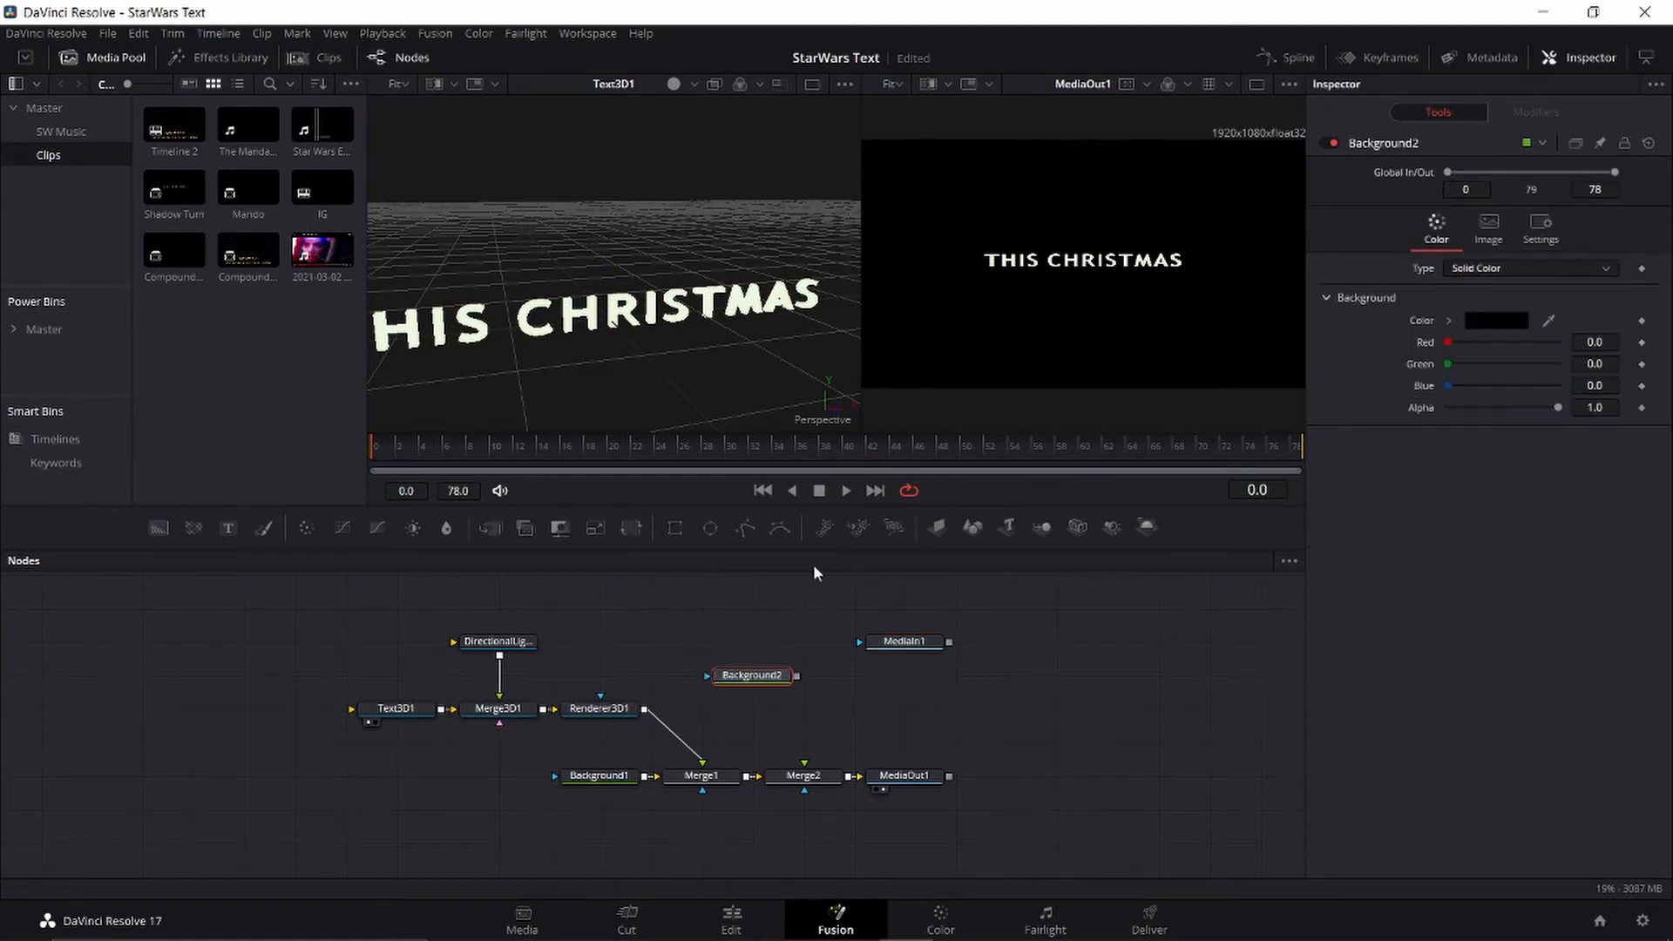
left_click(674, 527)
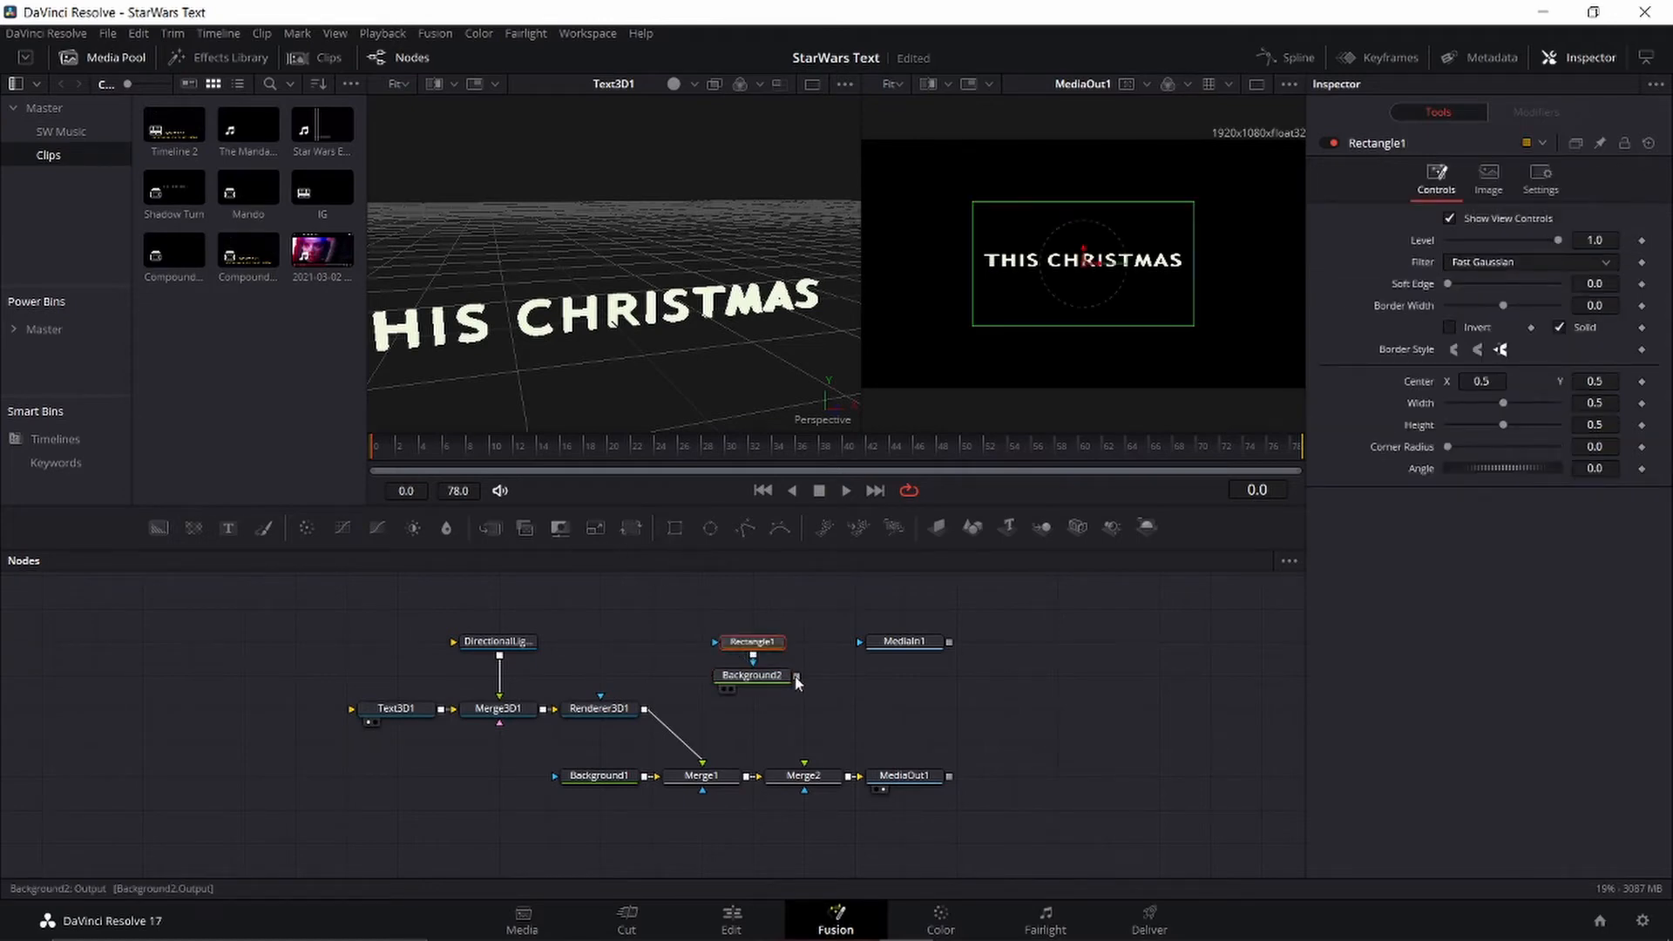
left_click_drag(796, 675, 804, 765)
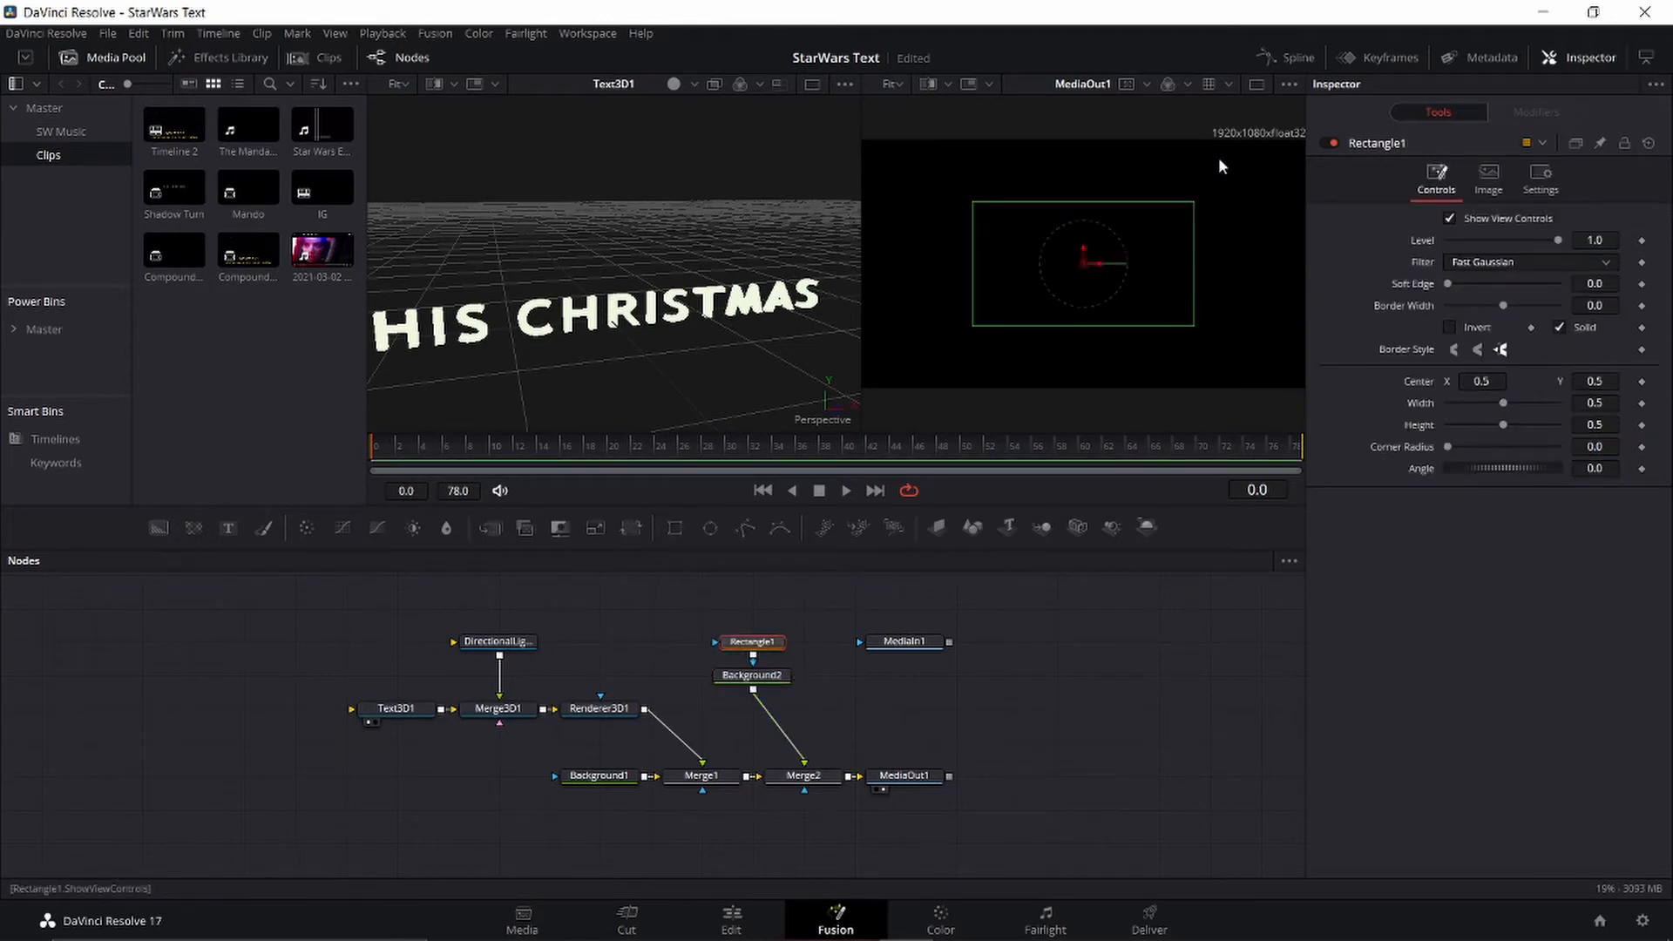
Step: Move the Rectangle1 mask to a center of about 0.237, 0.857 and show frame 54 of MediaIn1 in the first viewer
left_click_drag(1091, 262, 970, 181)
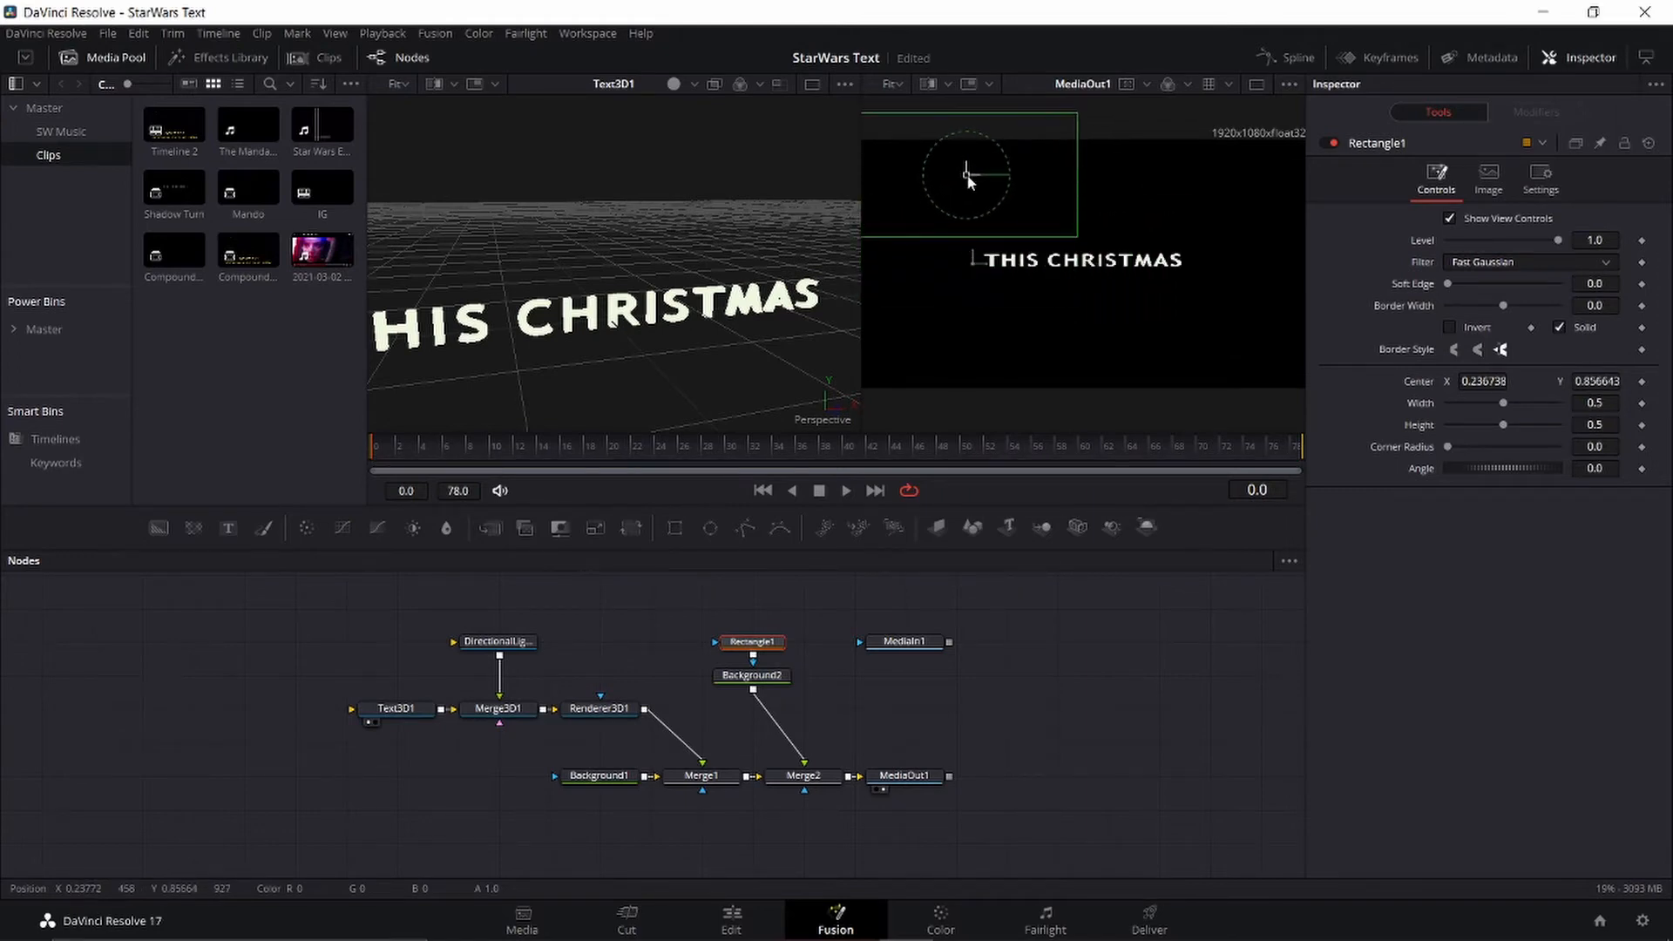
left_click(873, 653)
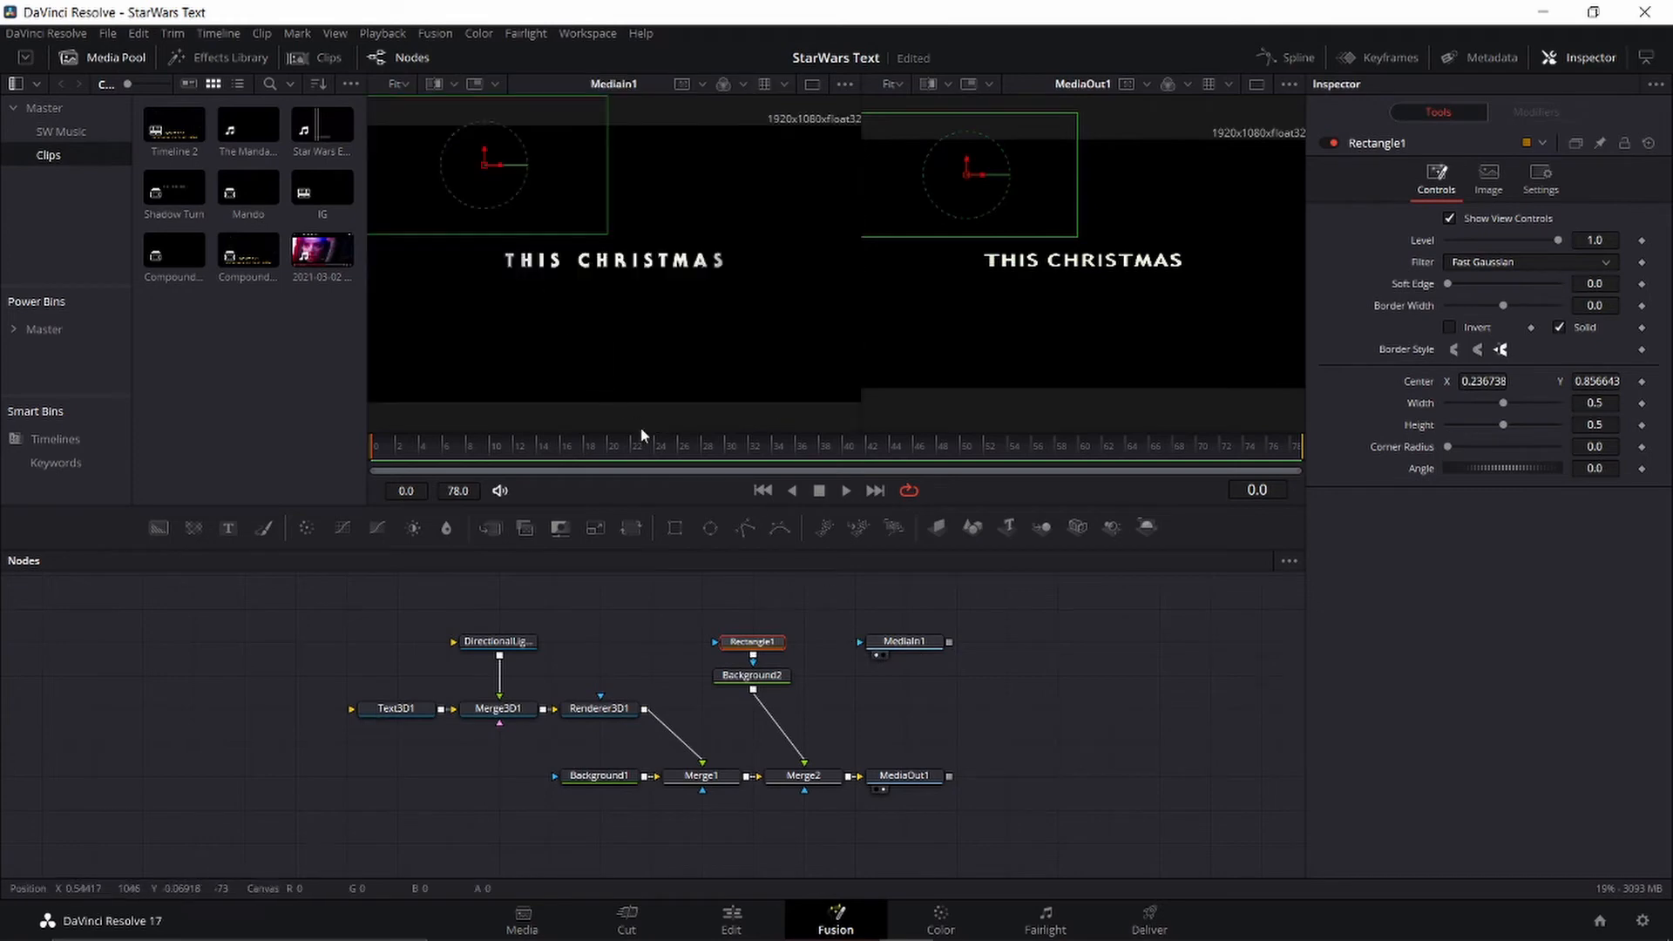
left_click_drag(628, 446, 1023, 466)
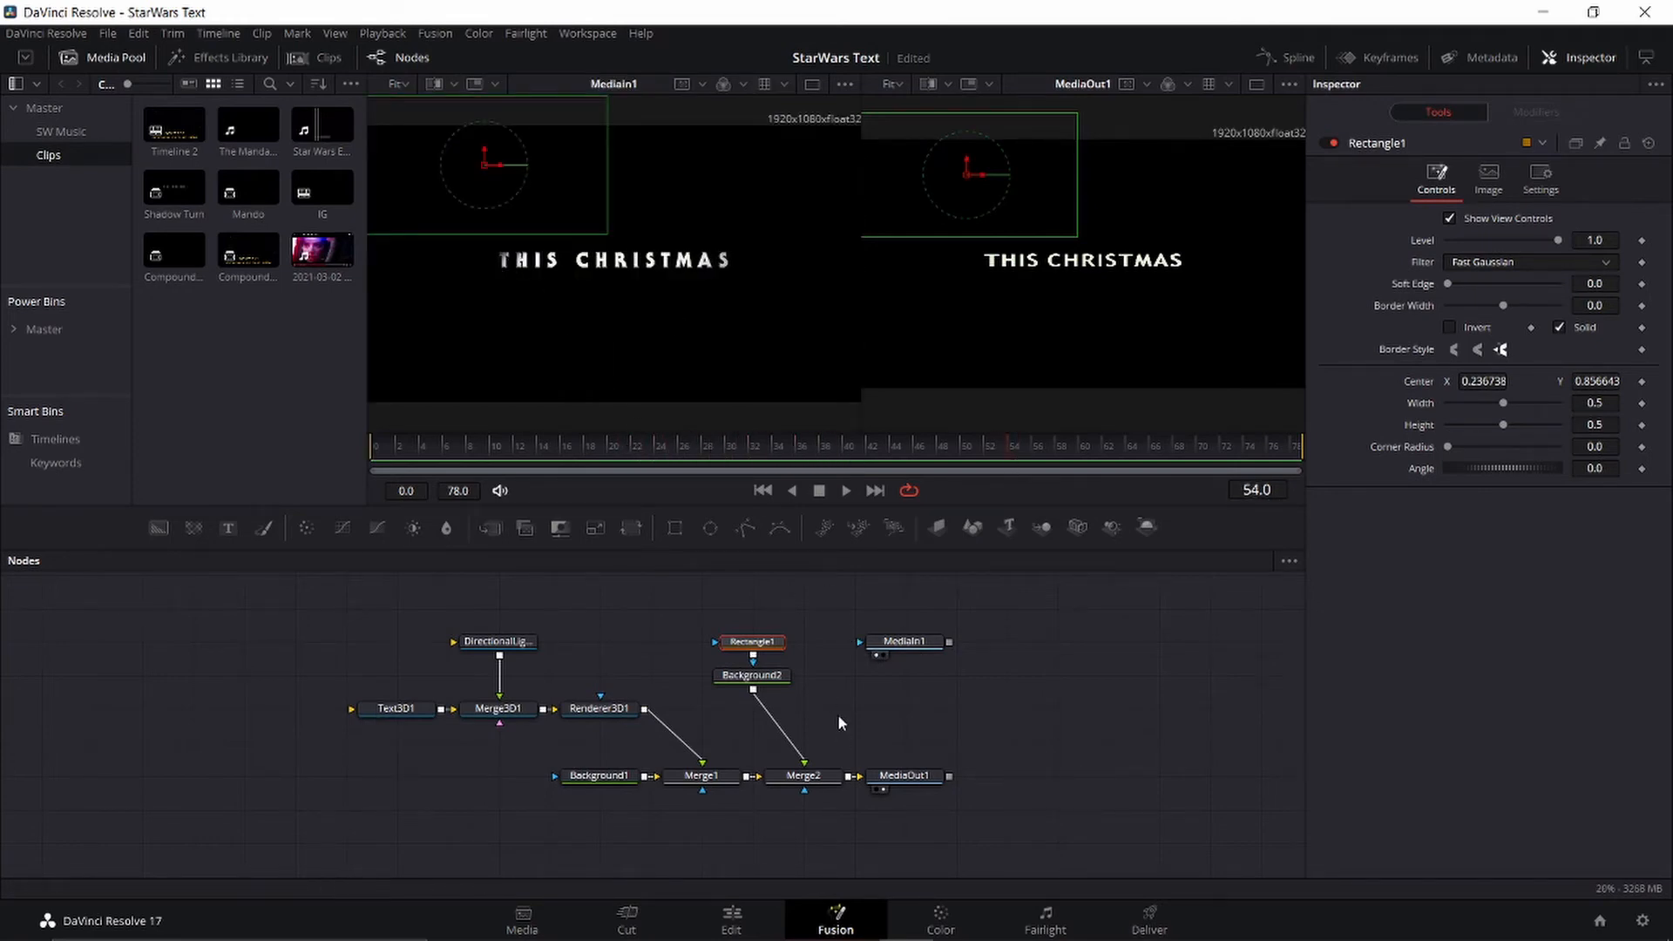
Step: Rotate Rectangle1 to 47 degrees, soften its edge to 0.0598 with a 0.032 border width, and center it at about 0.217, 0.804
left_click_drag(1489, 467, 1504, 468)
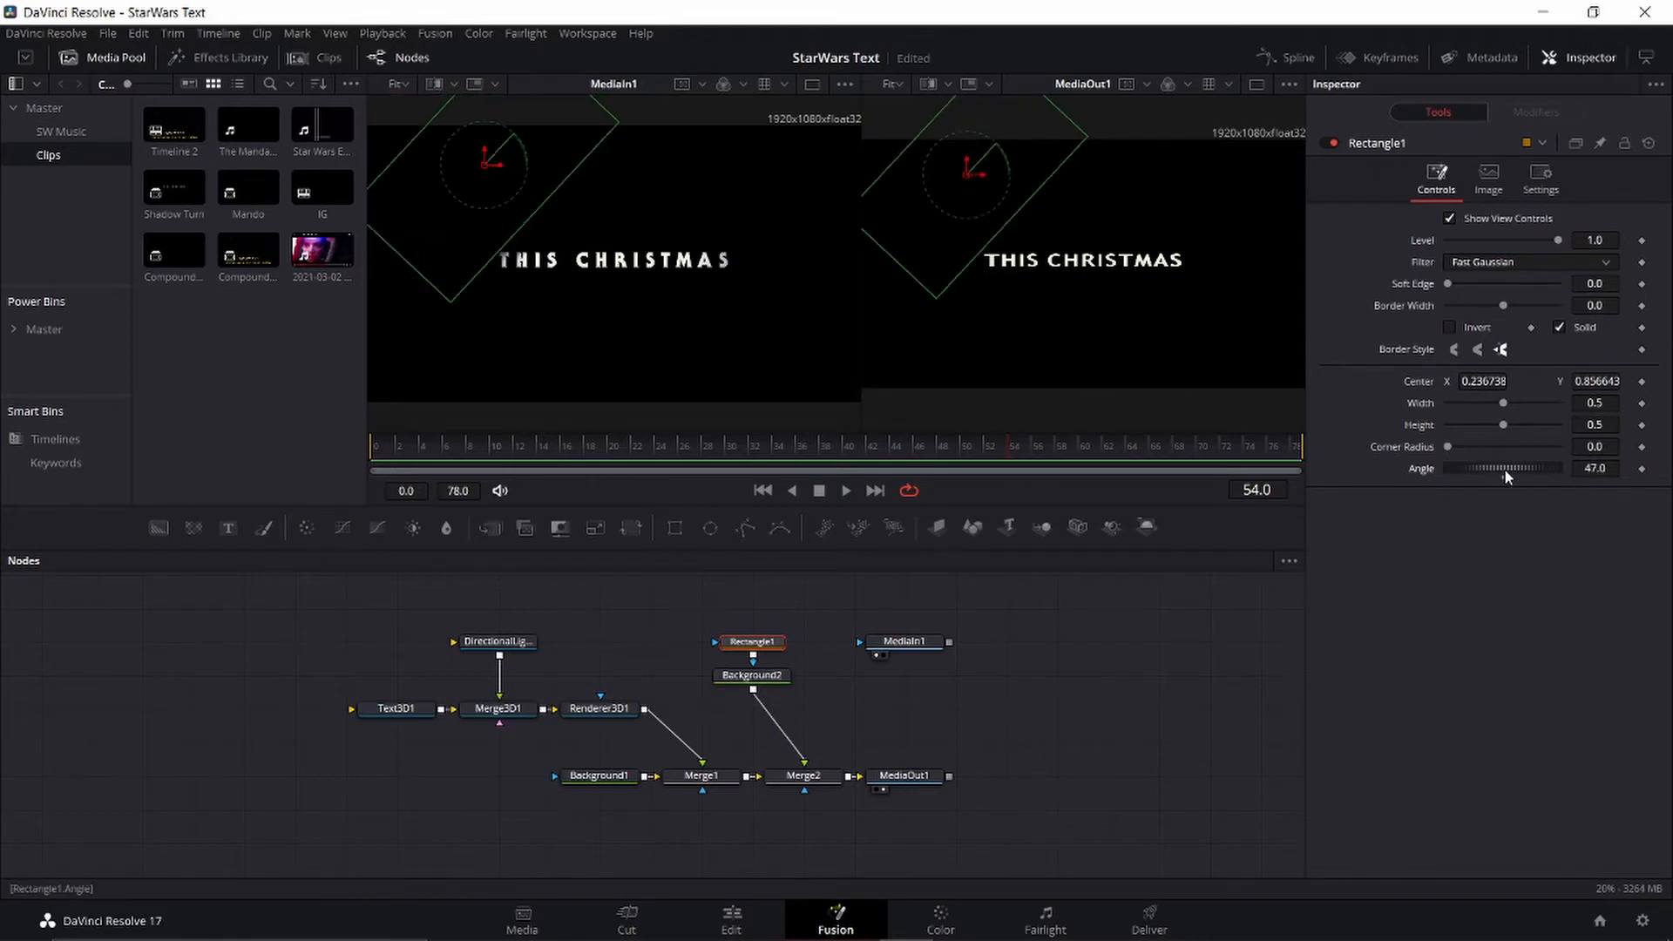
left_click_drag(968, 168, 968, 187)
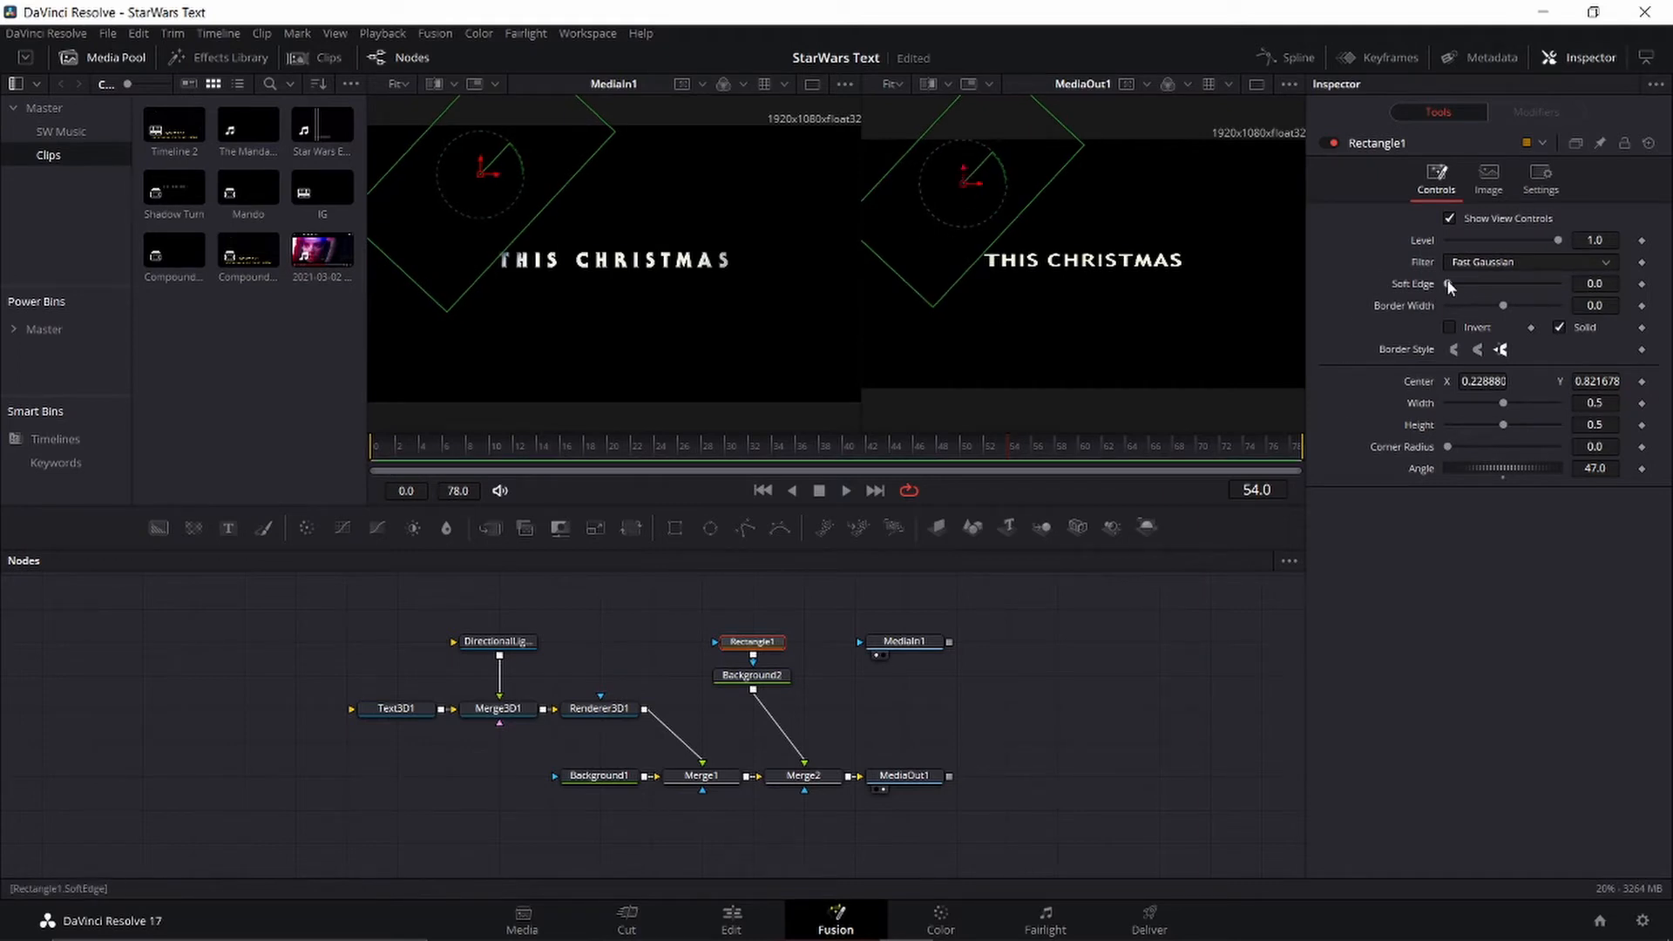
left_click_drag(1449, 285, 1508, 307)
left_click_drag(964, 186, 958, 190)
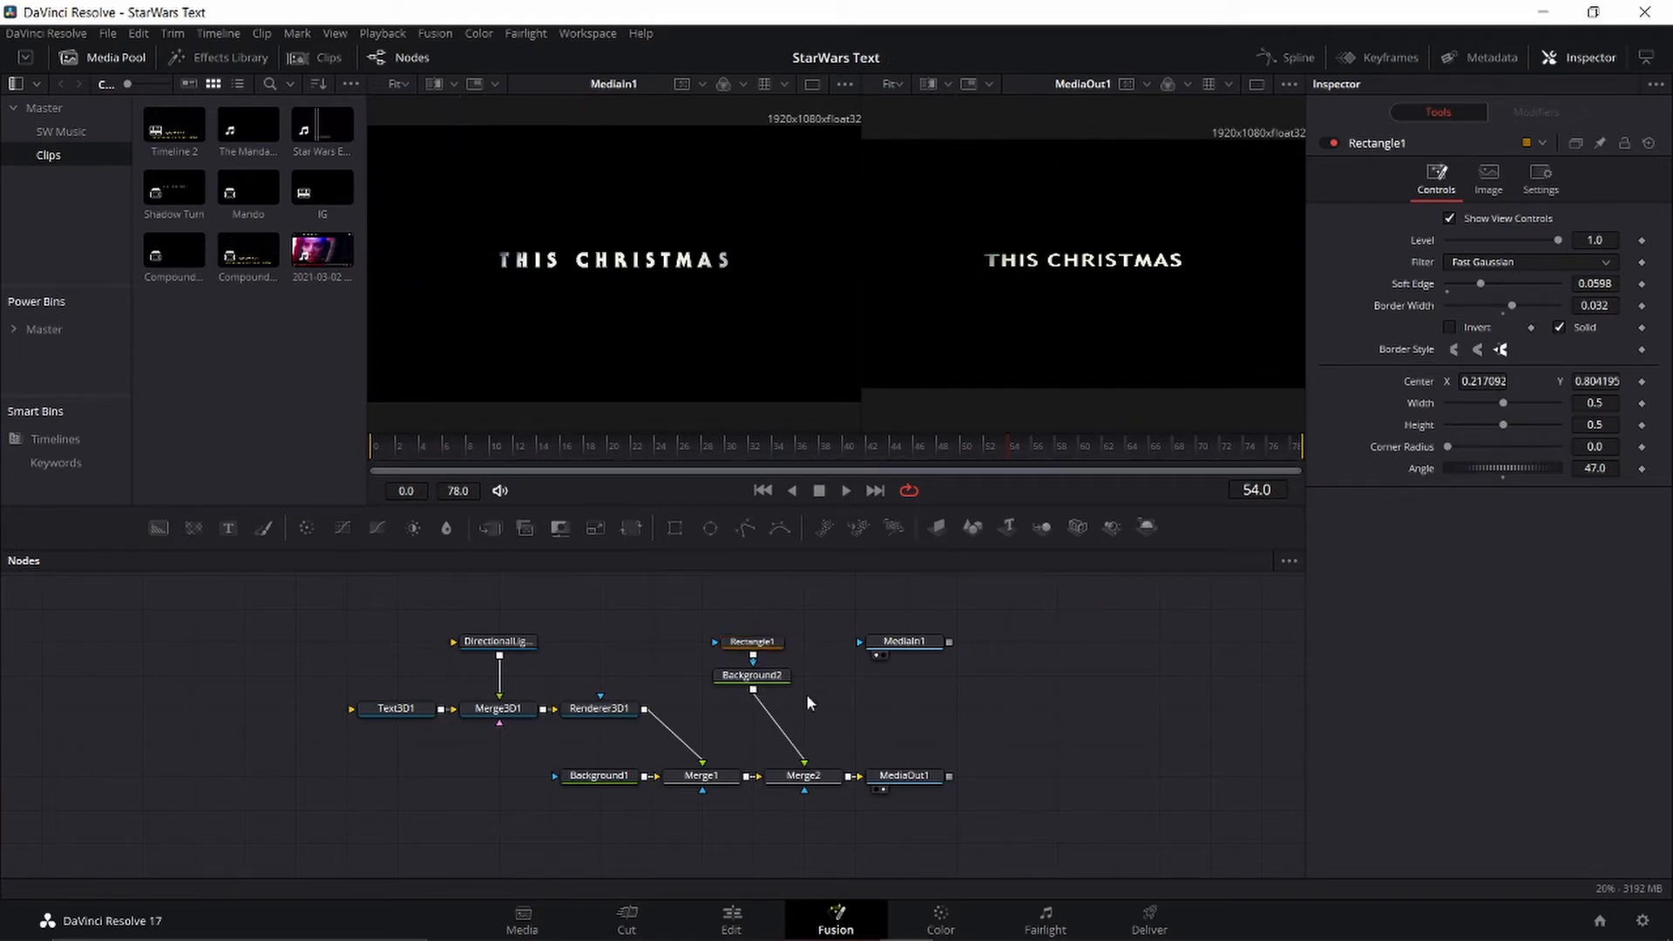
Step: Duplicate Background2 with its Rectangle1 mask and merge the copy over the output of Merge2 ahead of MediaOut1
left_click(753, 679, "ctrl")
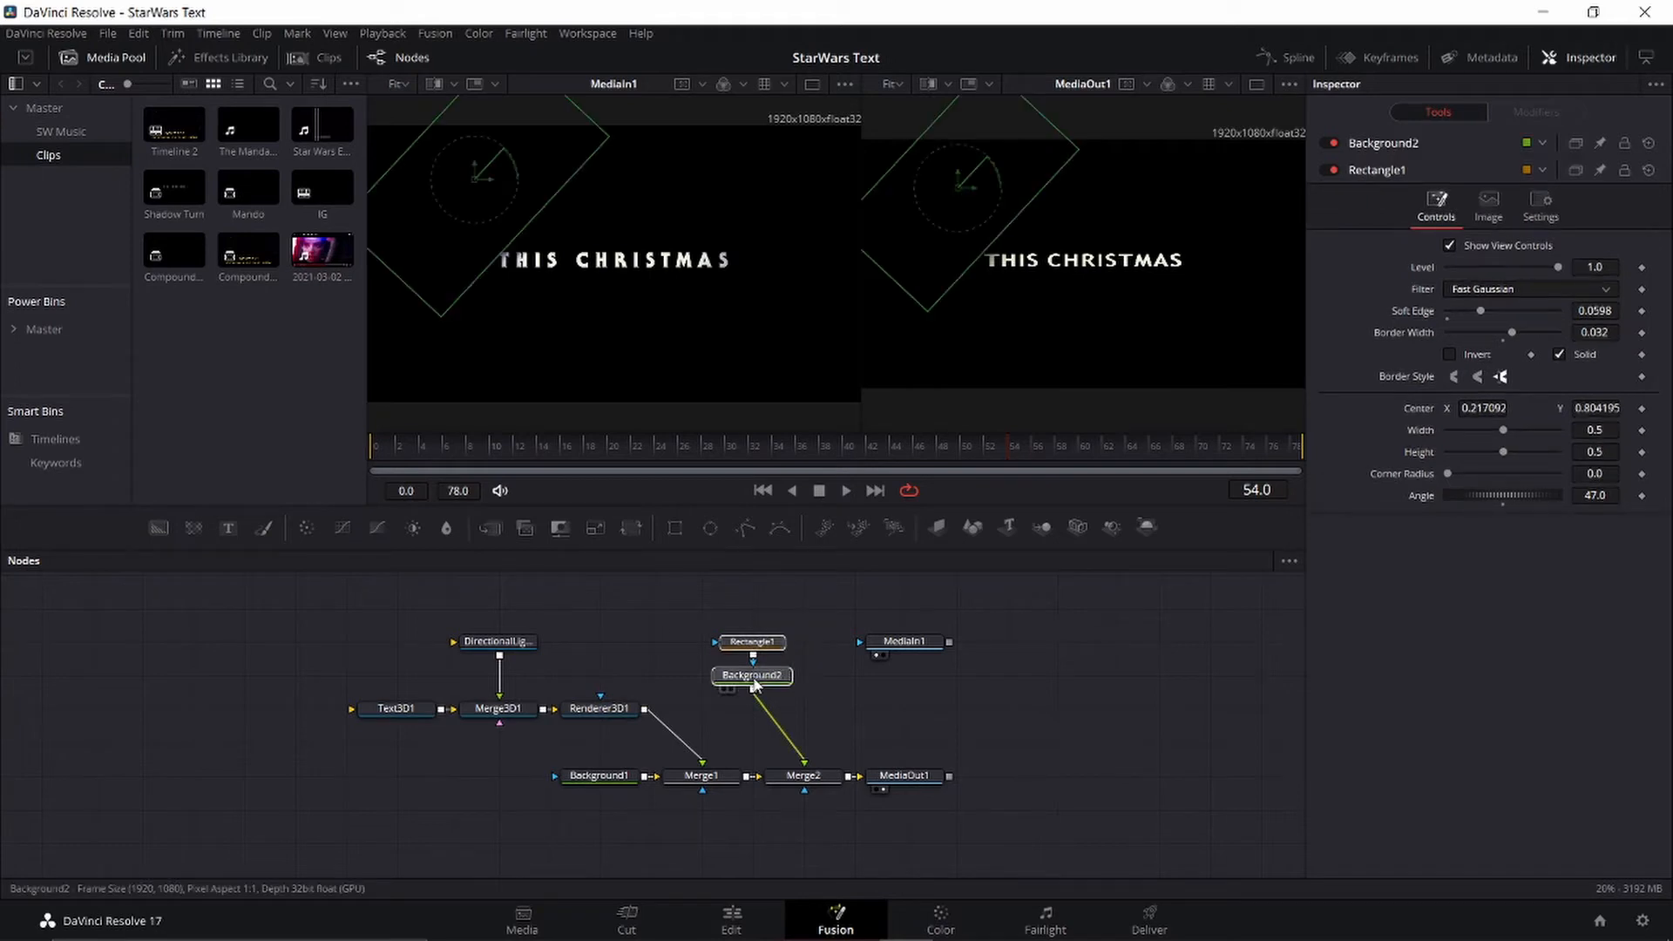
key("ctrl+c")
key("ctrl+v")
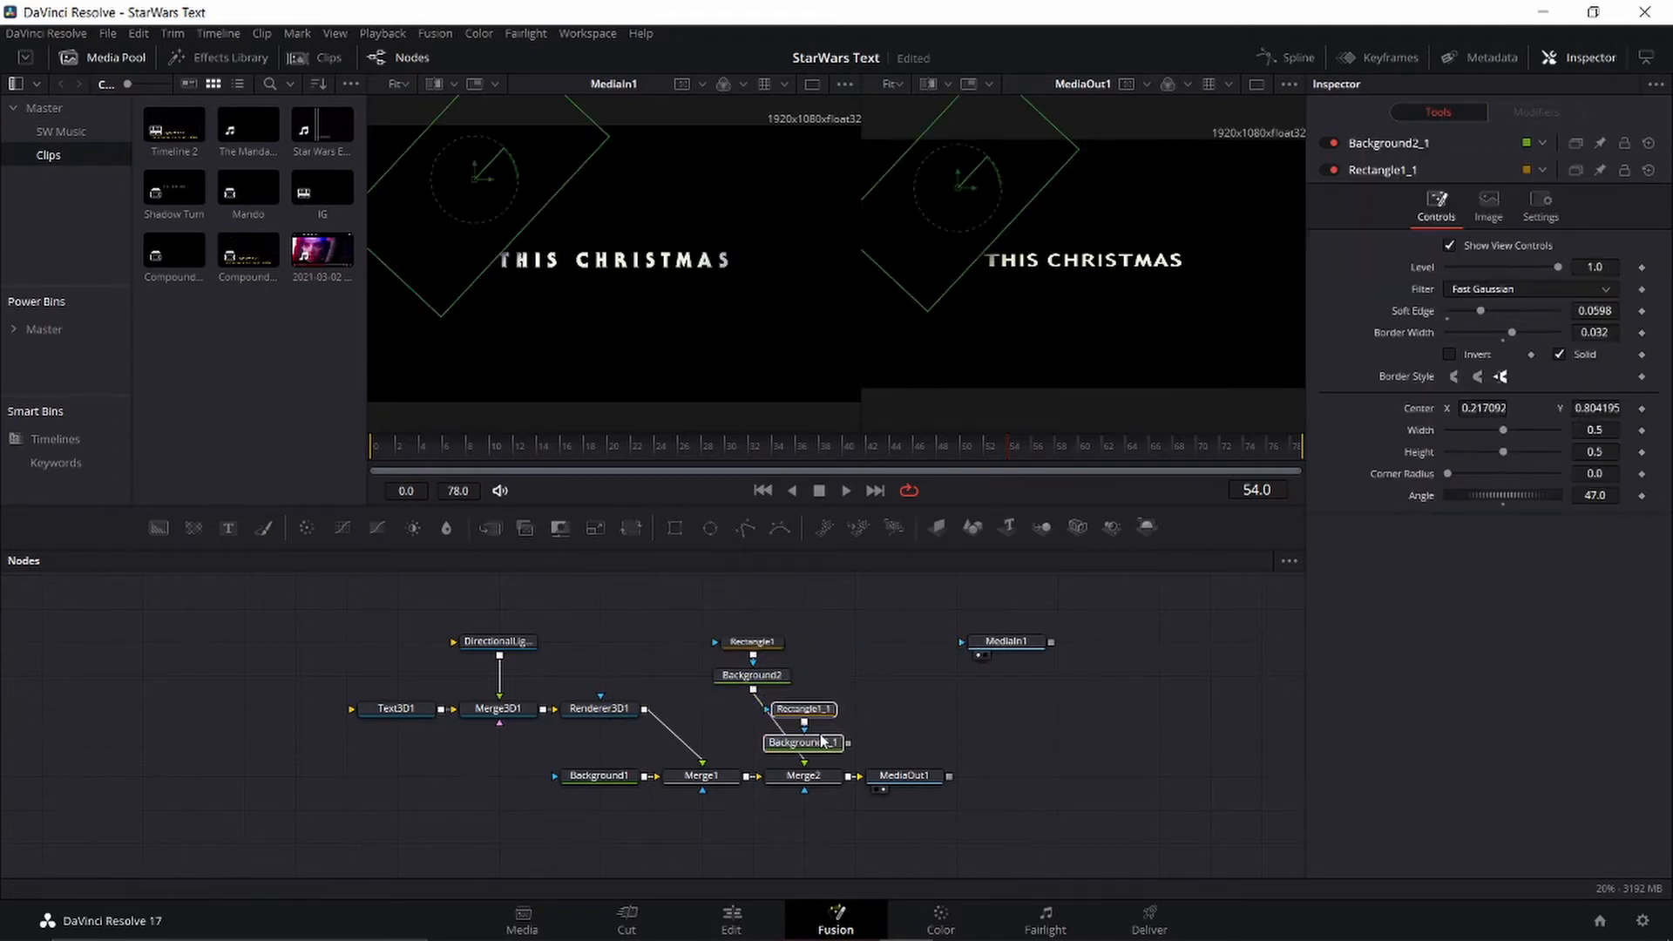
left_click_drag(823, 729, 904, 776)
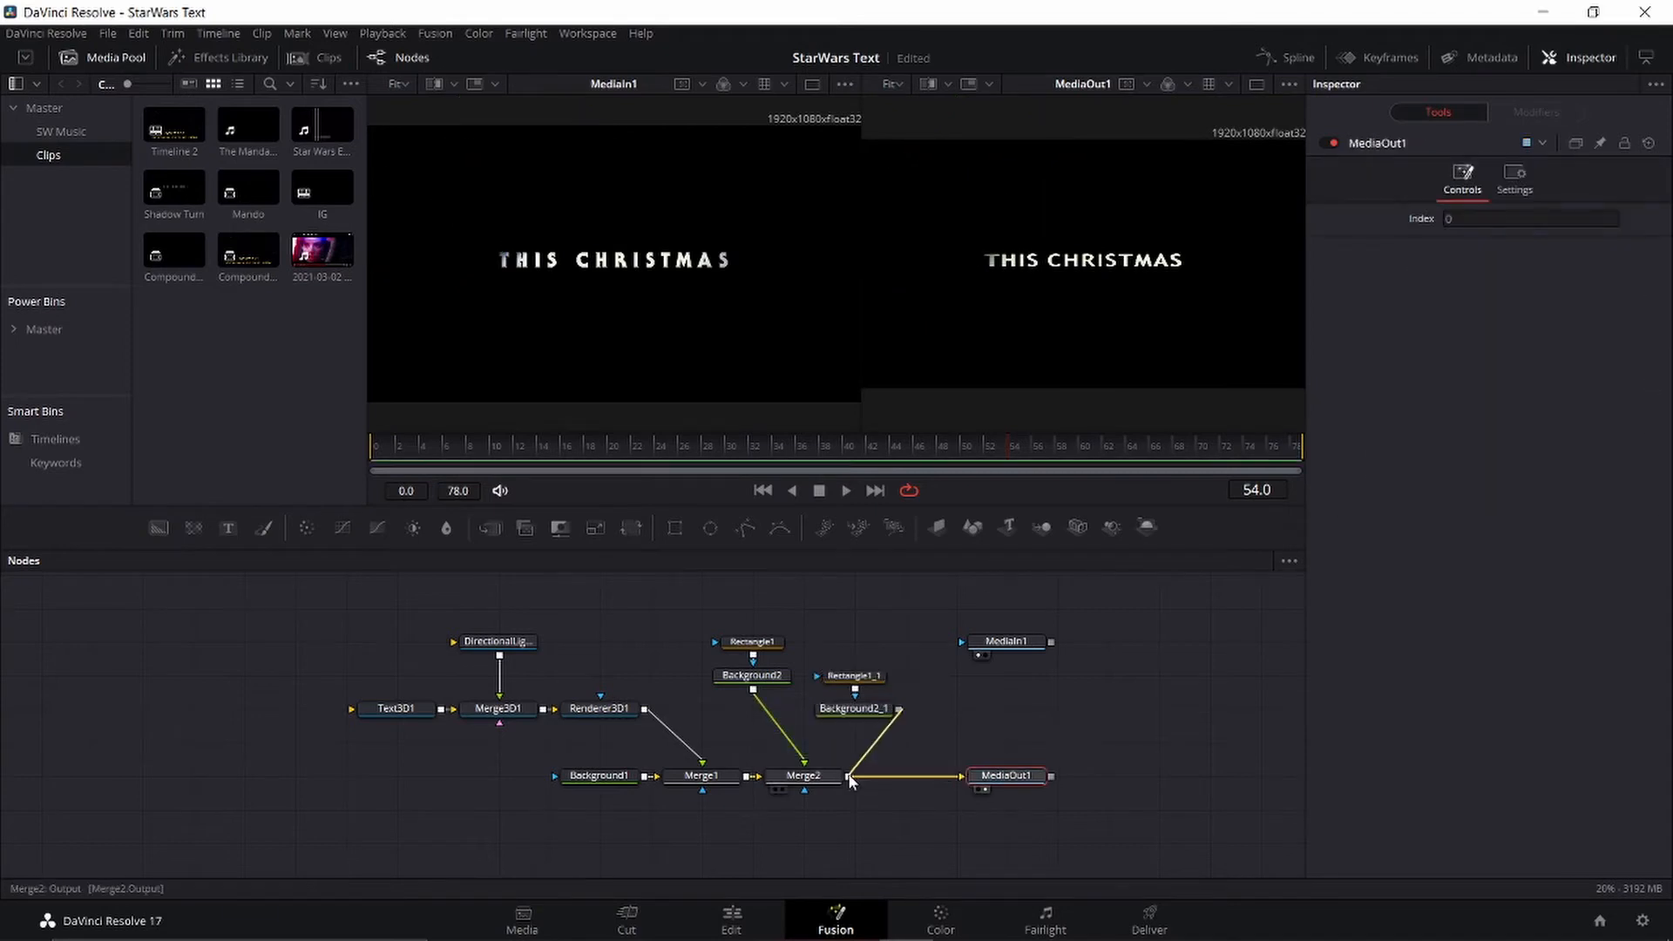
Step: Set Rectangle1_1 to angle 0 and soft edge 0.0346, and center it above the title at about 0.510, 0.829
left_click(869, 675)
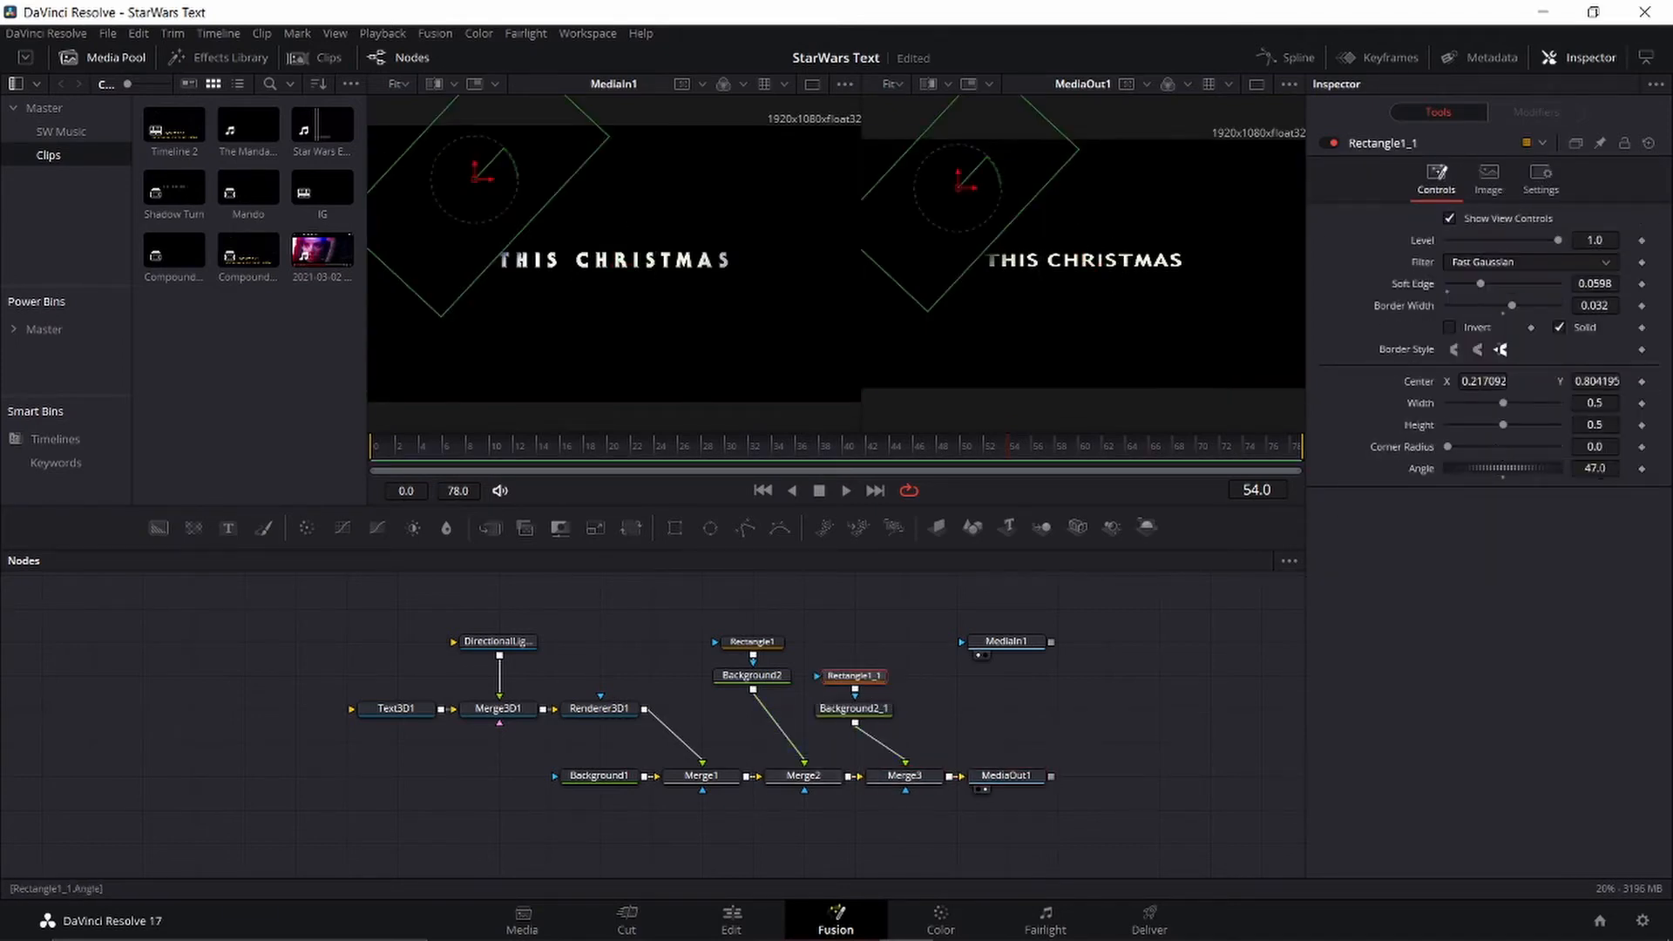
left_click(1595, 468)
type("0")
key("Return")
left_click_drag(966, 188, 1089, 186)
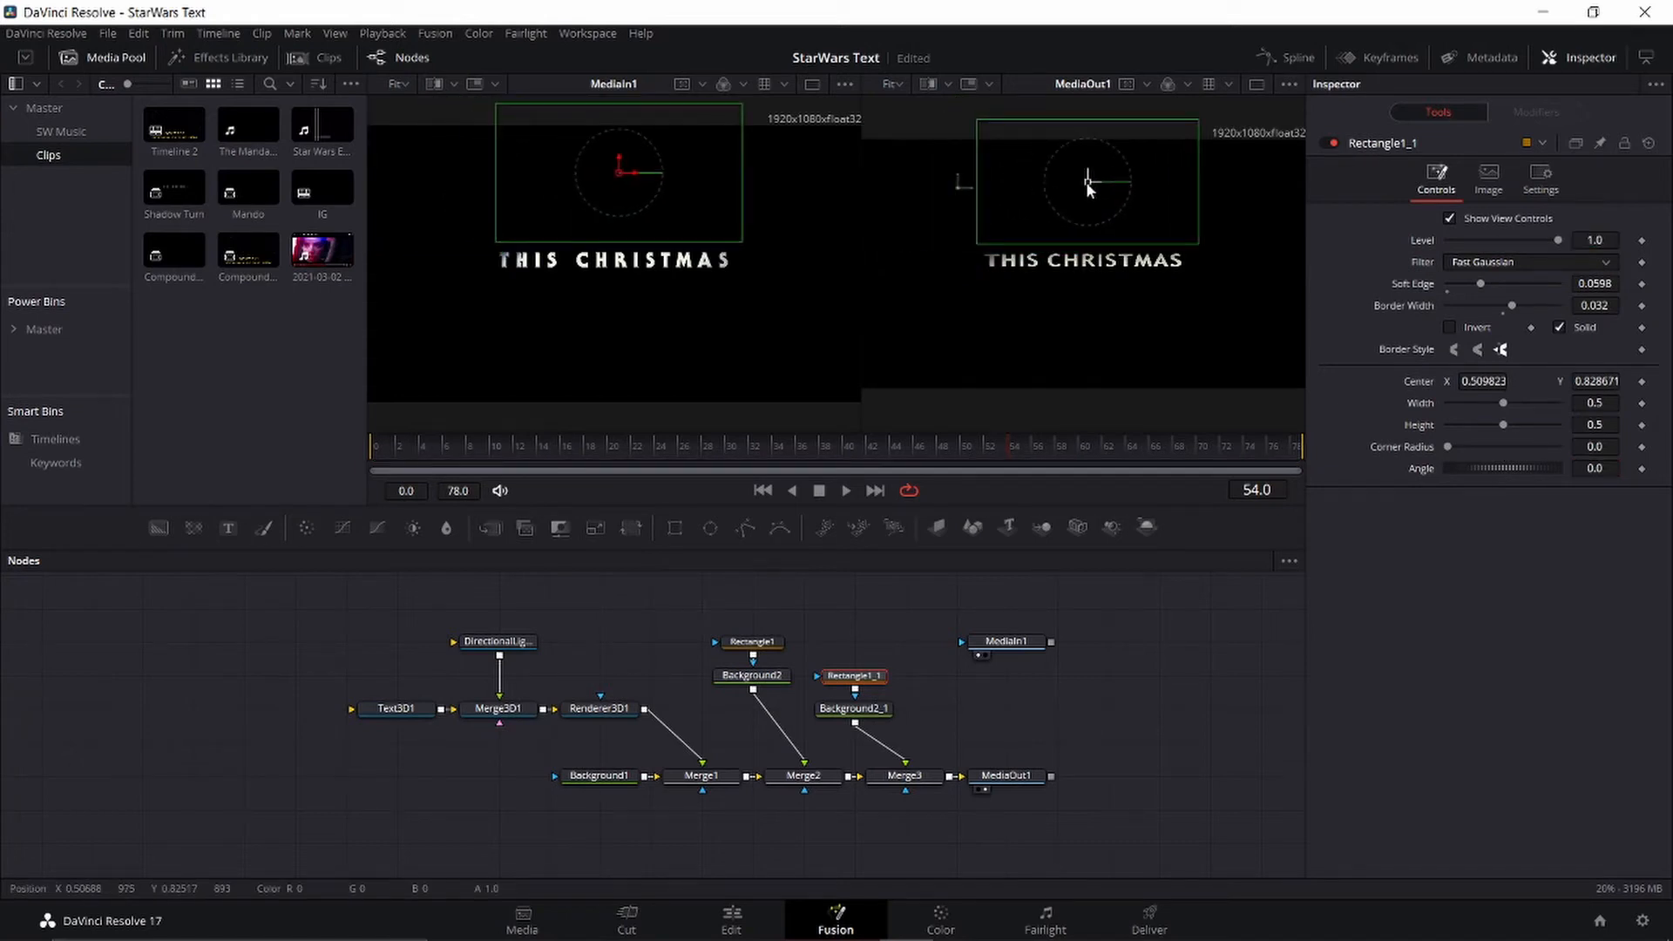
left_click(1133, 657)
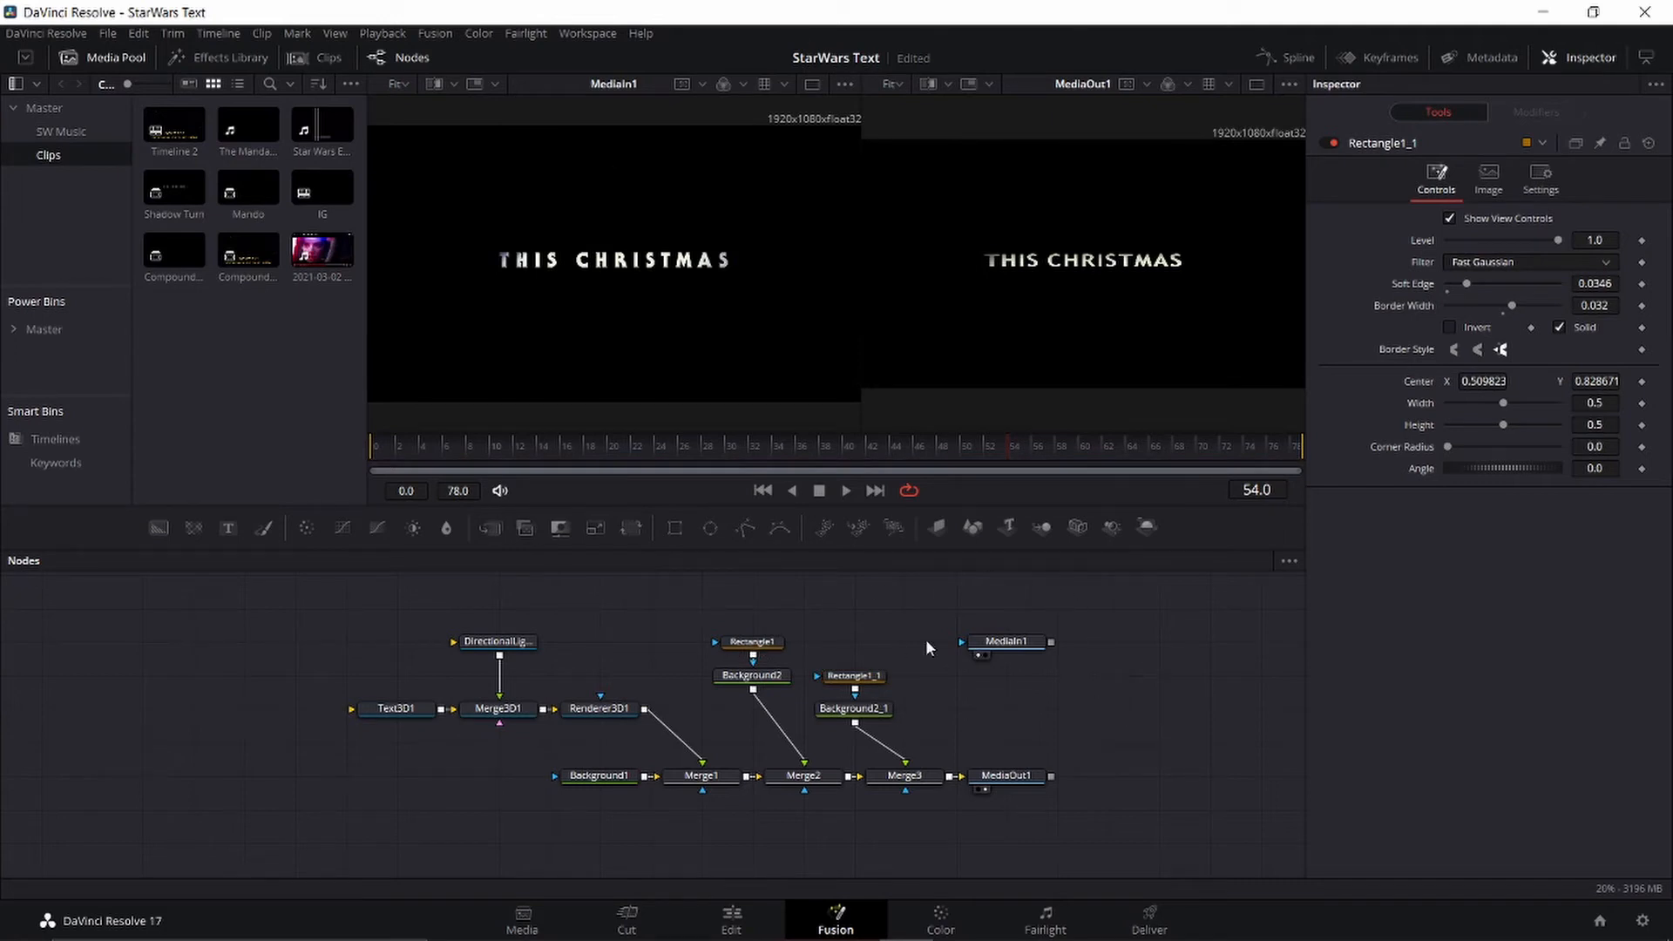
Step: Scrub and step frame by frame around frame 50 to compare the shading of the recreated title with the MediaIn1 clip
left_click(1183, 446)
left_click_drag(1253, 445, 1094, 445)
key("Right")
key("Right")
key("Right")
key("Left")
key("Left")
key("Left")
key("Left")
key("Left")
key("Left")
key("Left")
key("Left")
key("Left")
key("Left")
key("Left")
key("Left")
key("Left")
key("Left")
key("Left")
Step: Add a Follower modifier to the THIS CHRISTMAS text of Text3D1
left_click(392, 711)
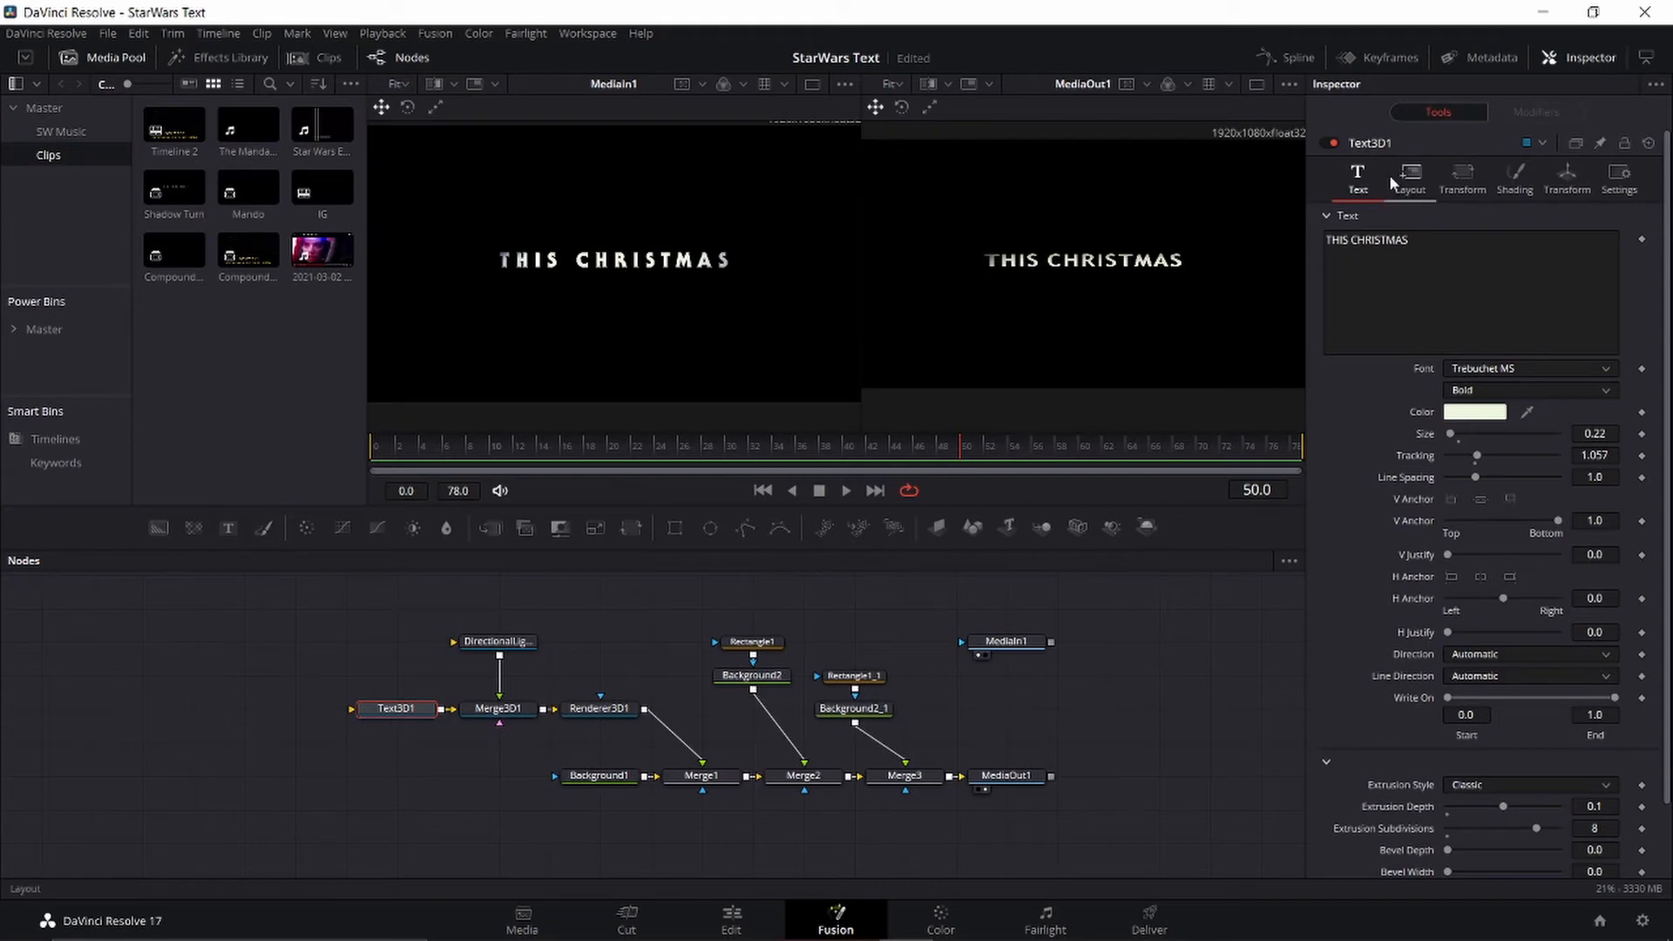
left_click(1445, 279)
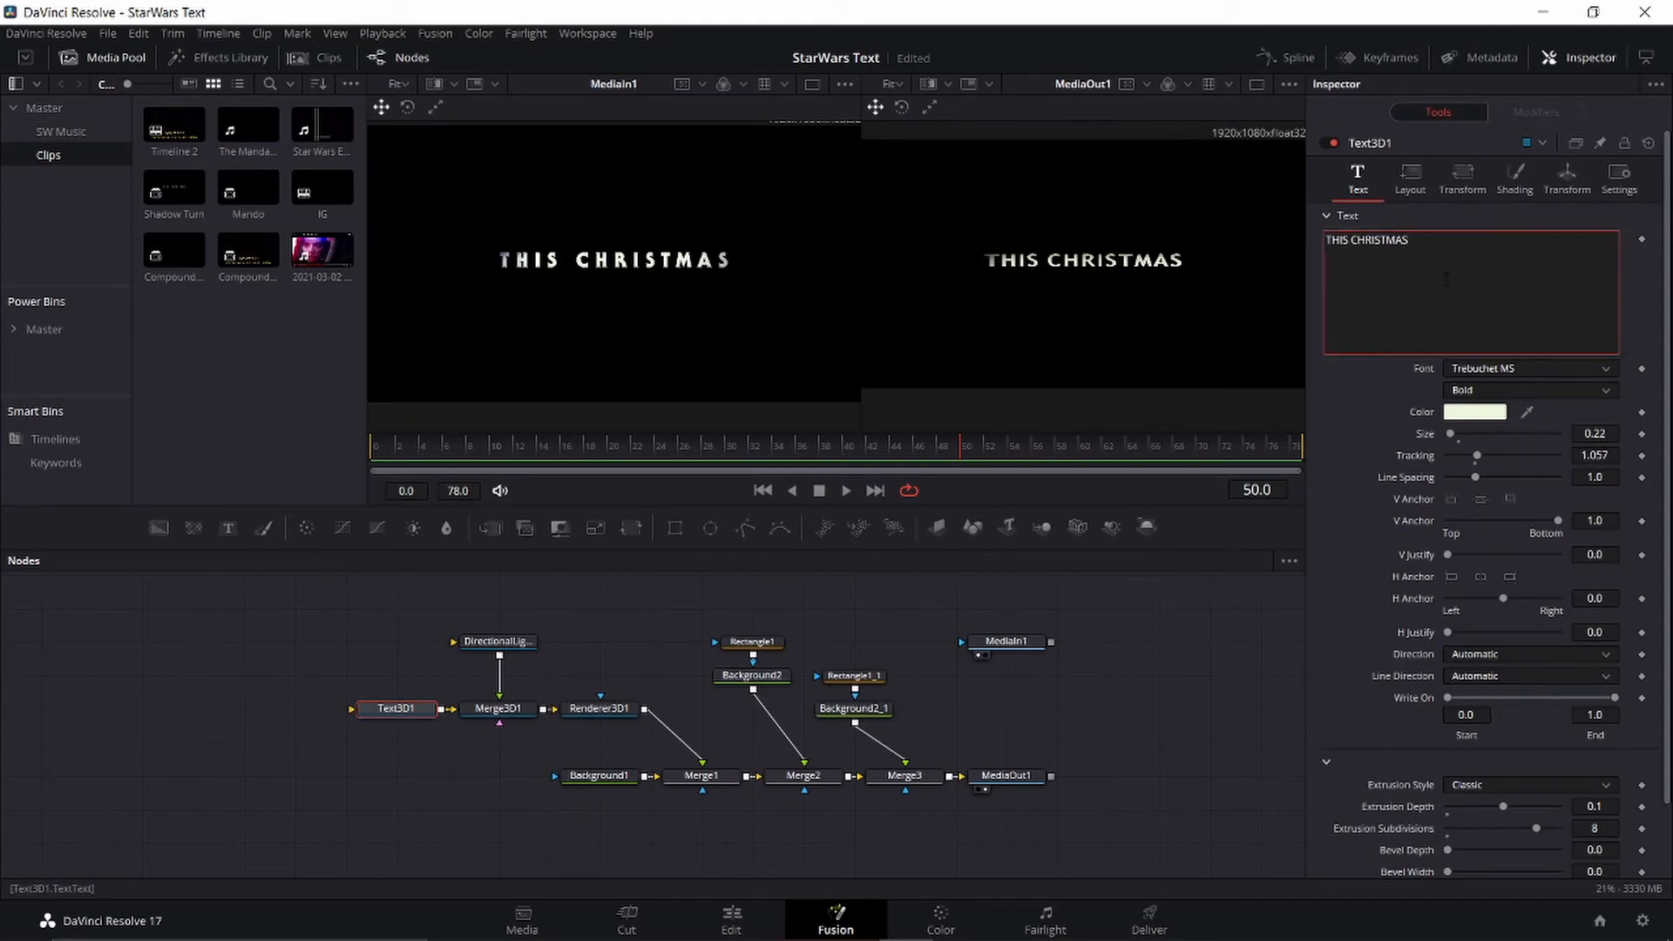
right_click(1446, 280)
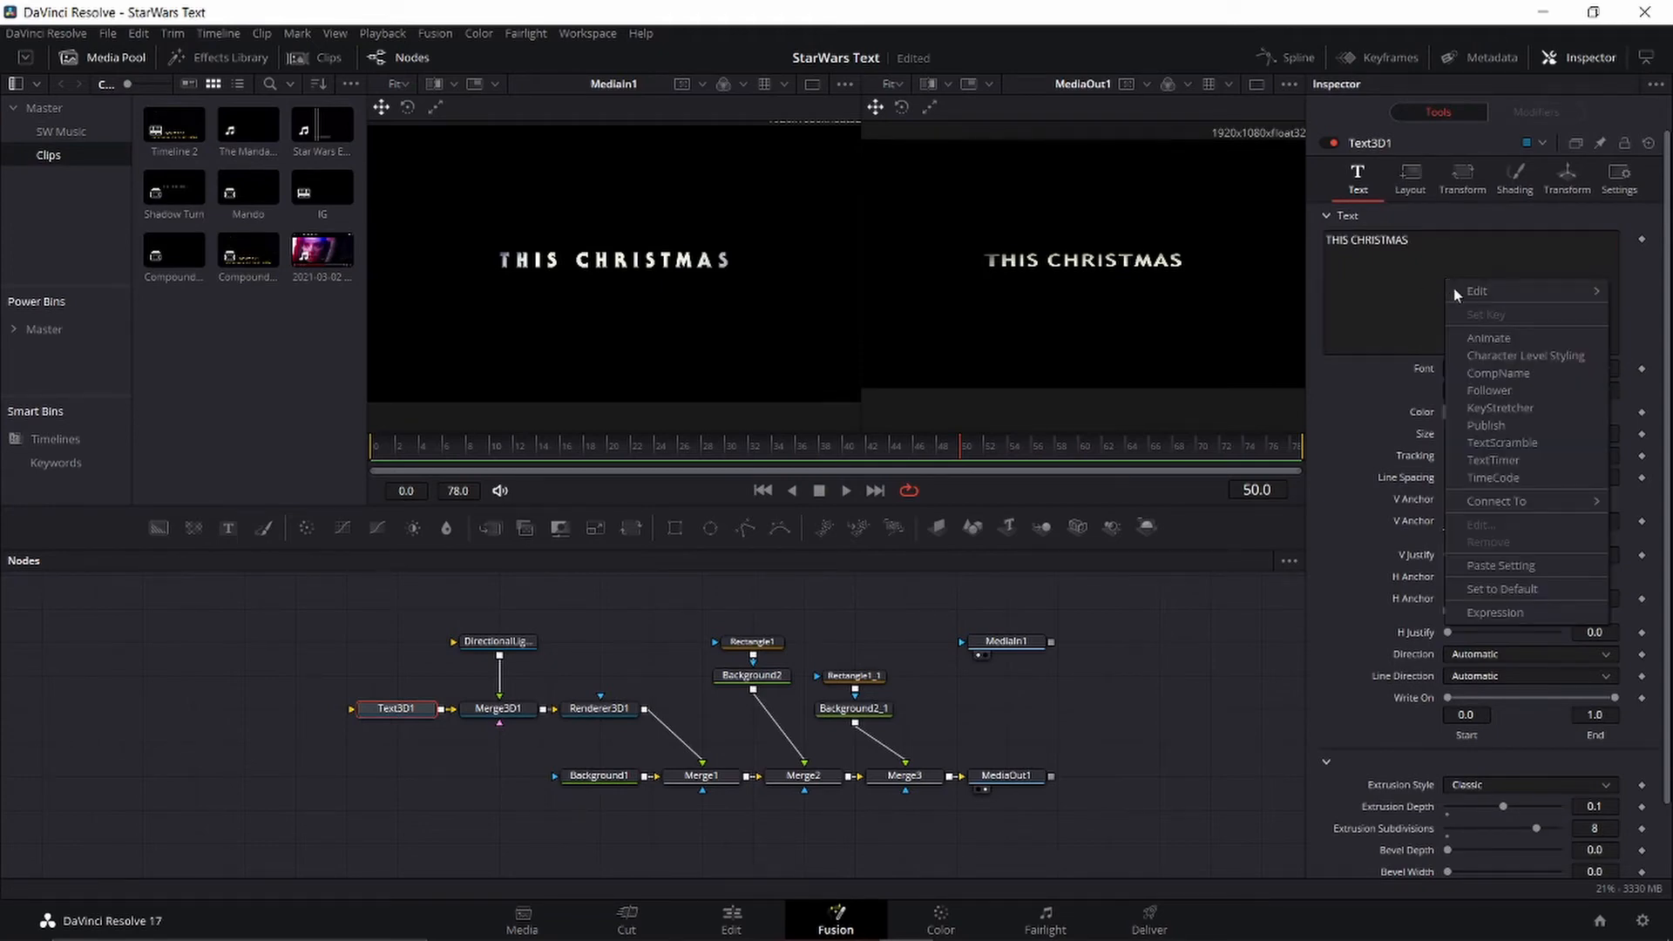
left_click(1490, 392)
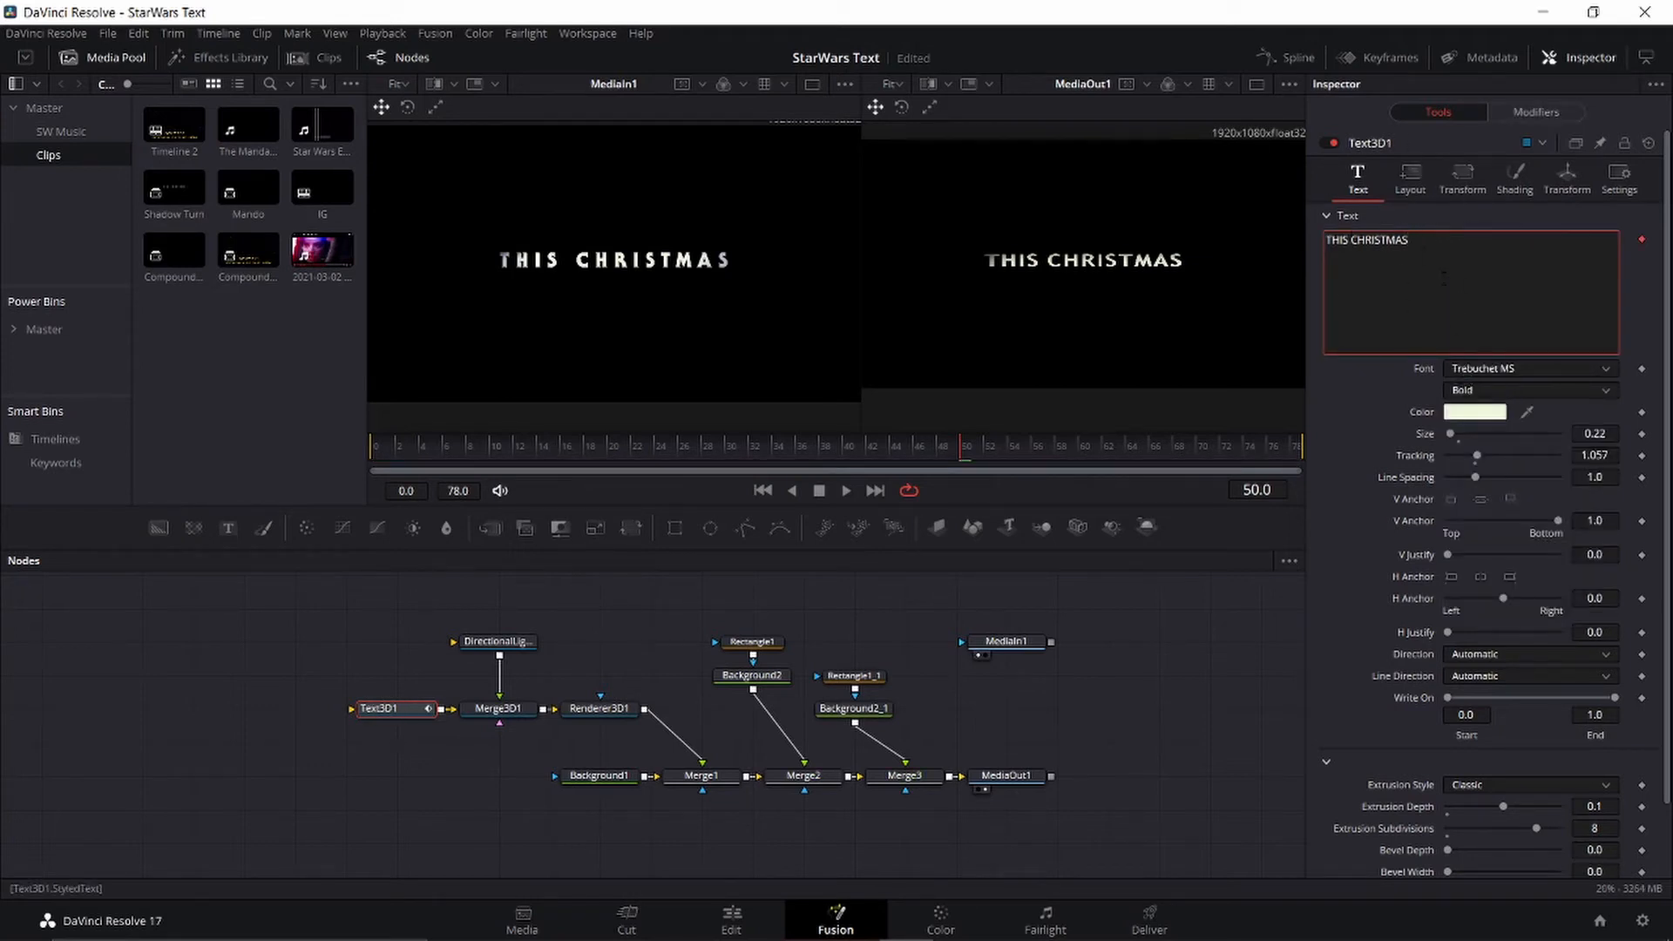
Step: Keep the Follower's order Left to Right and set its delay type to None
left_click(1534, 114)
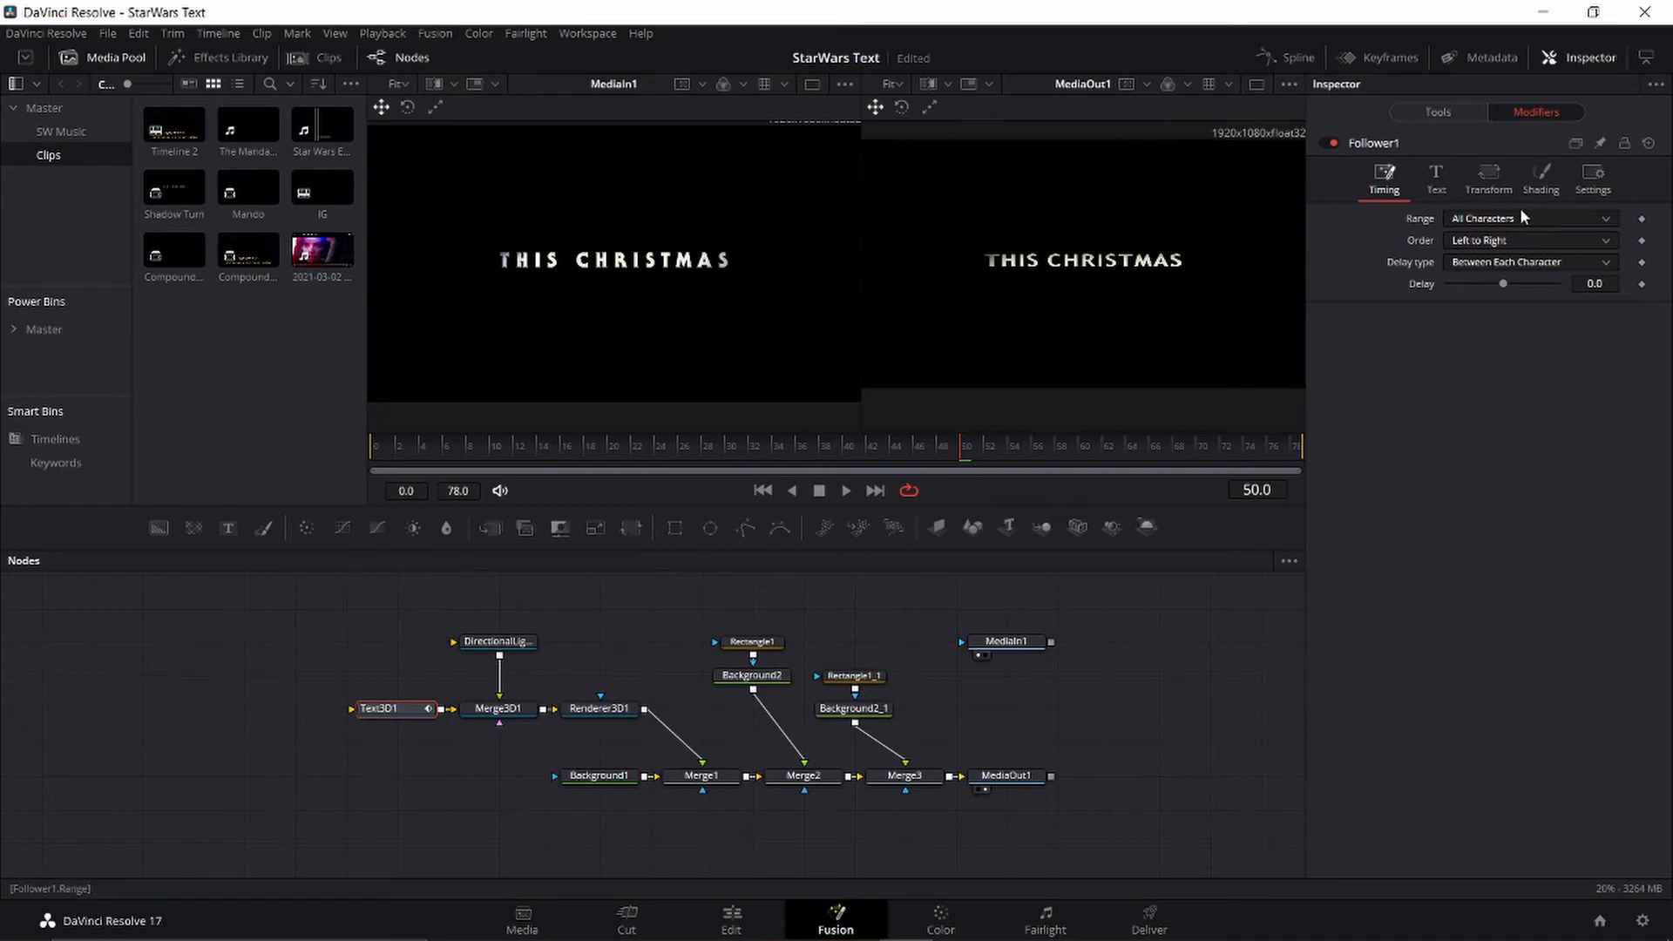
left_click(1500, 244)
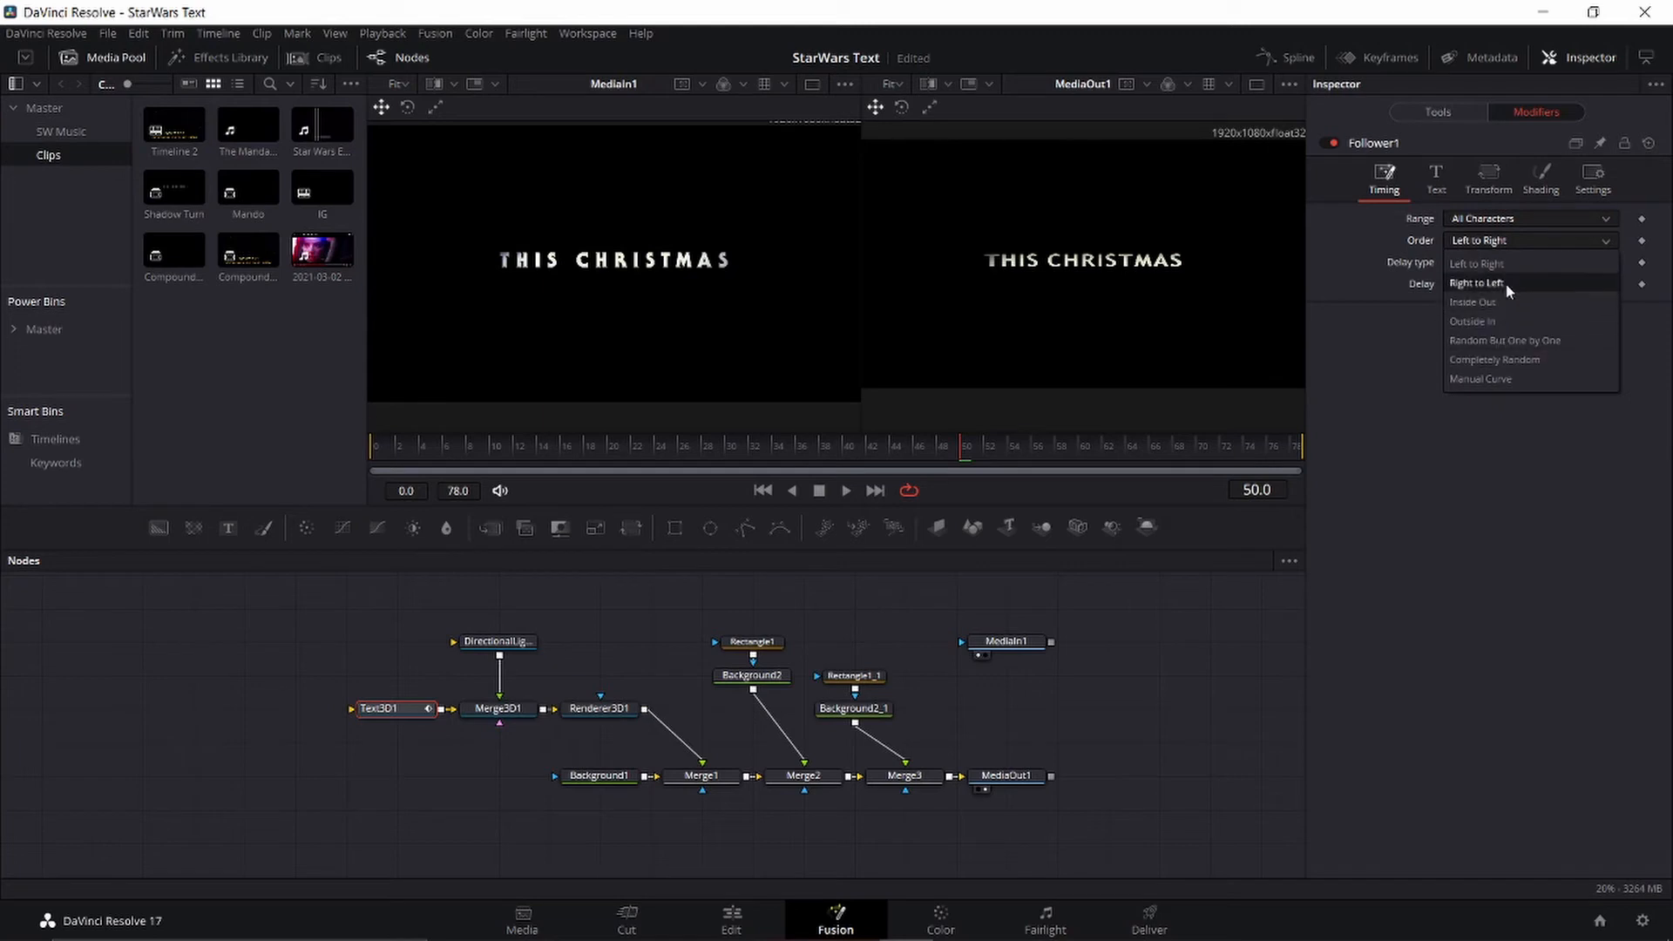
left_click(1496, 271)
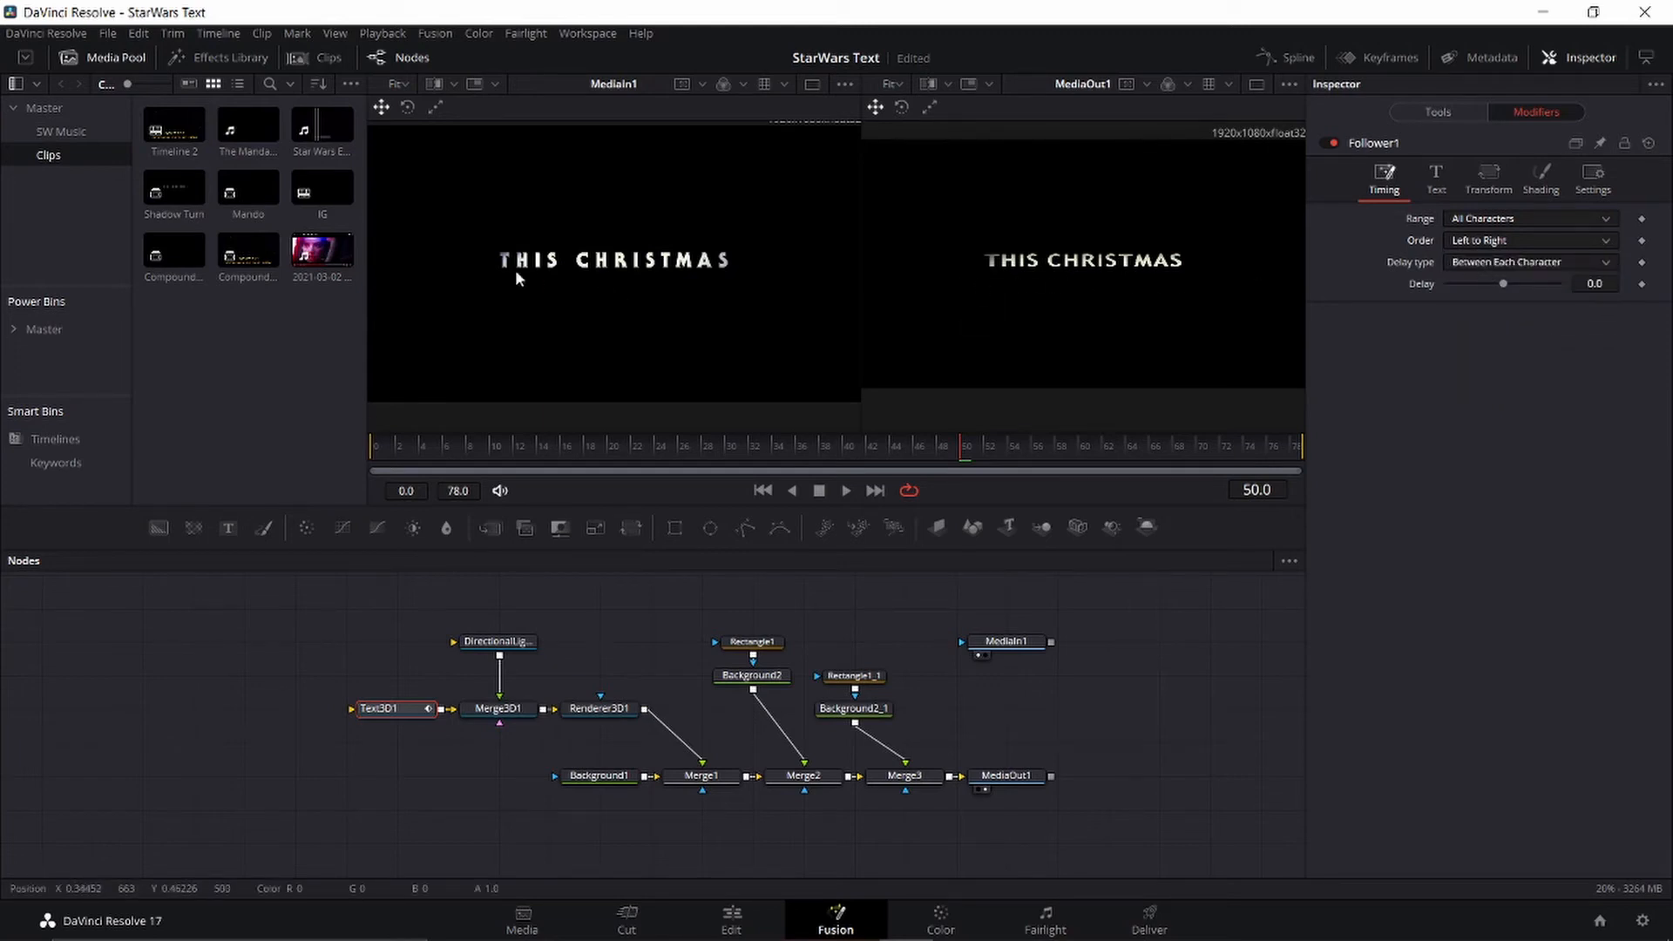
left_click(1487, 263)
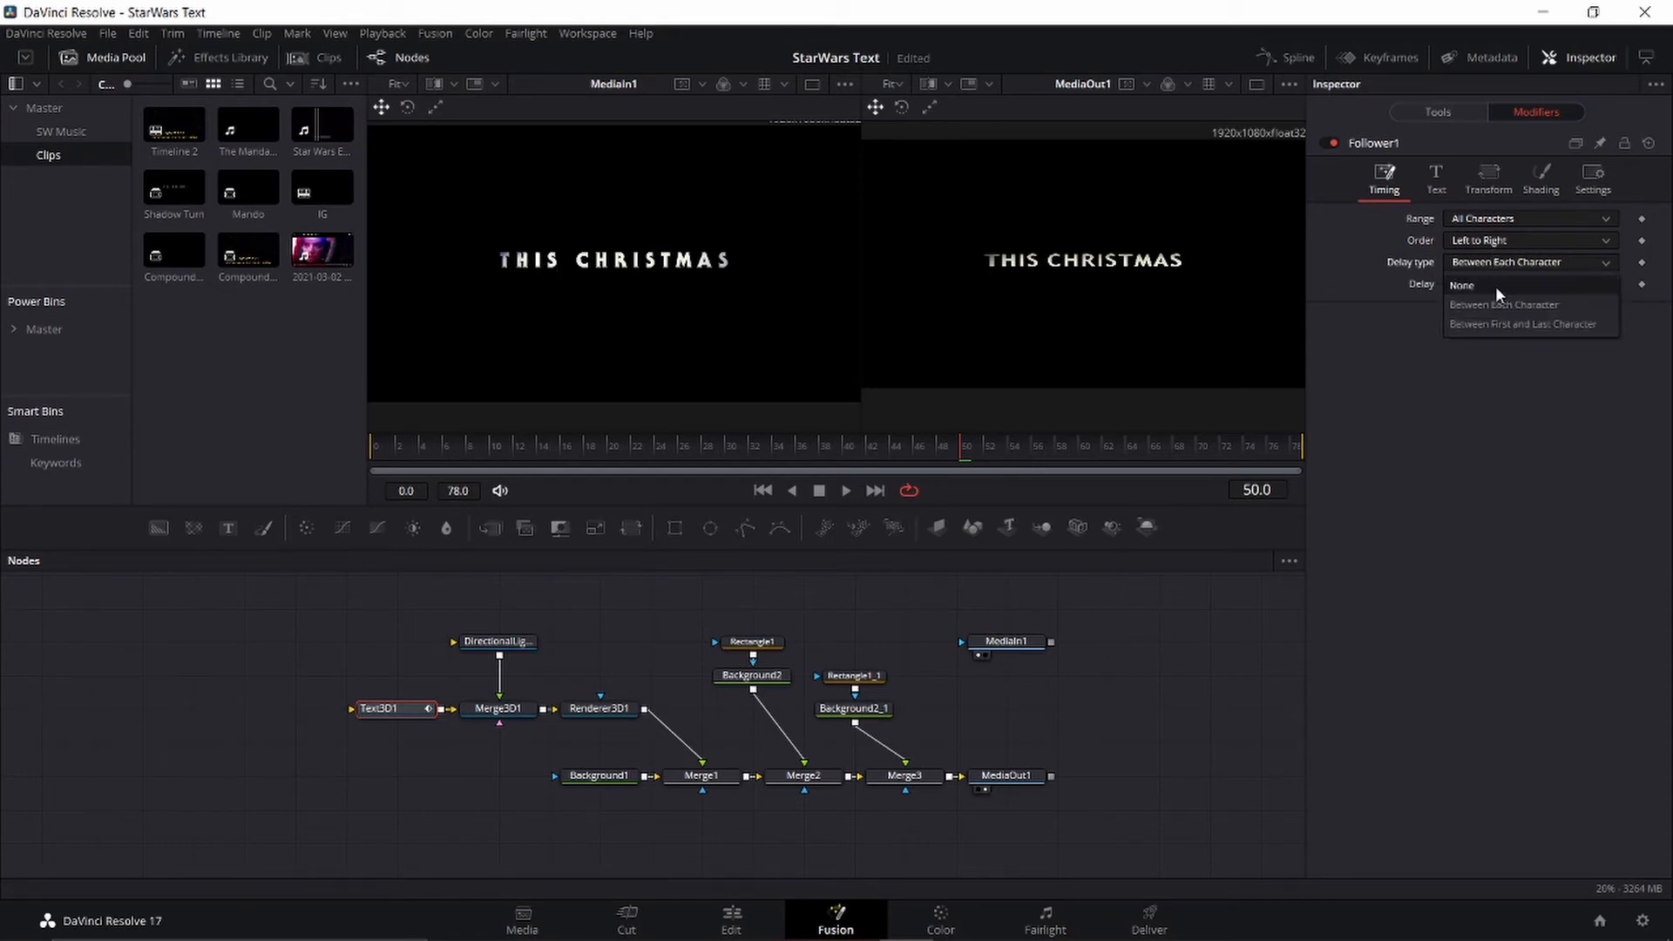
left_click(1495, 286)
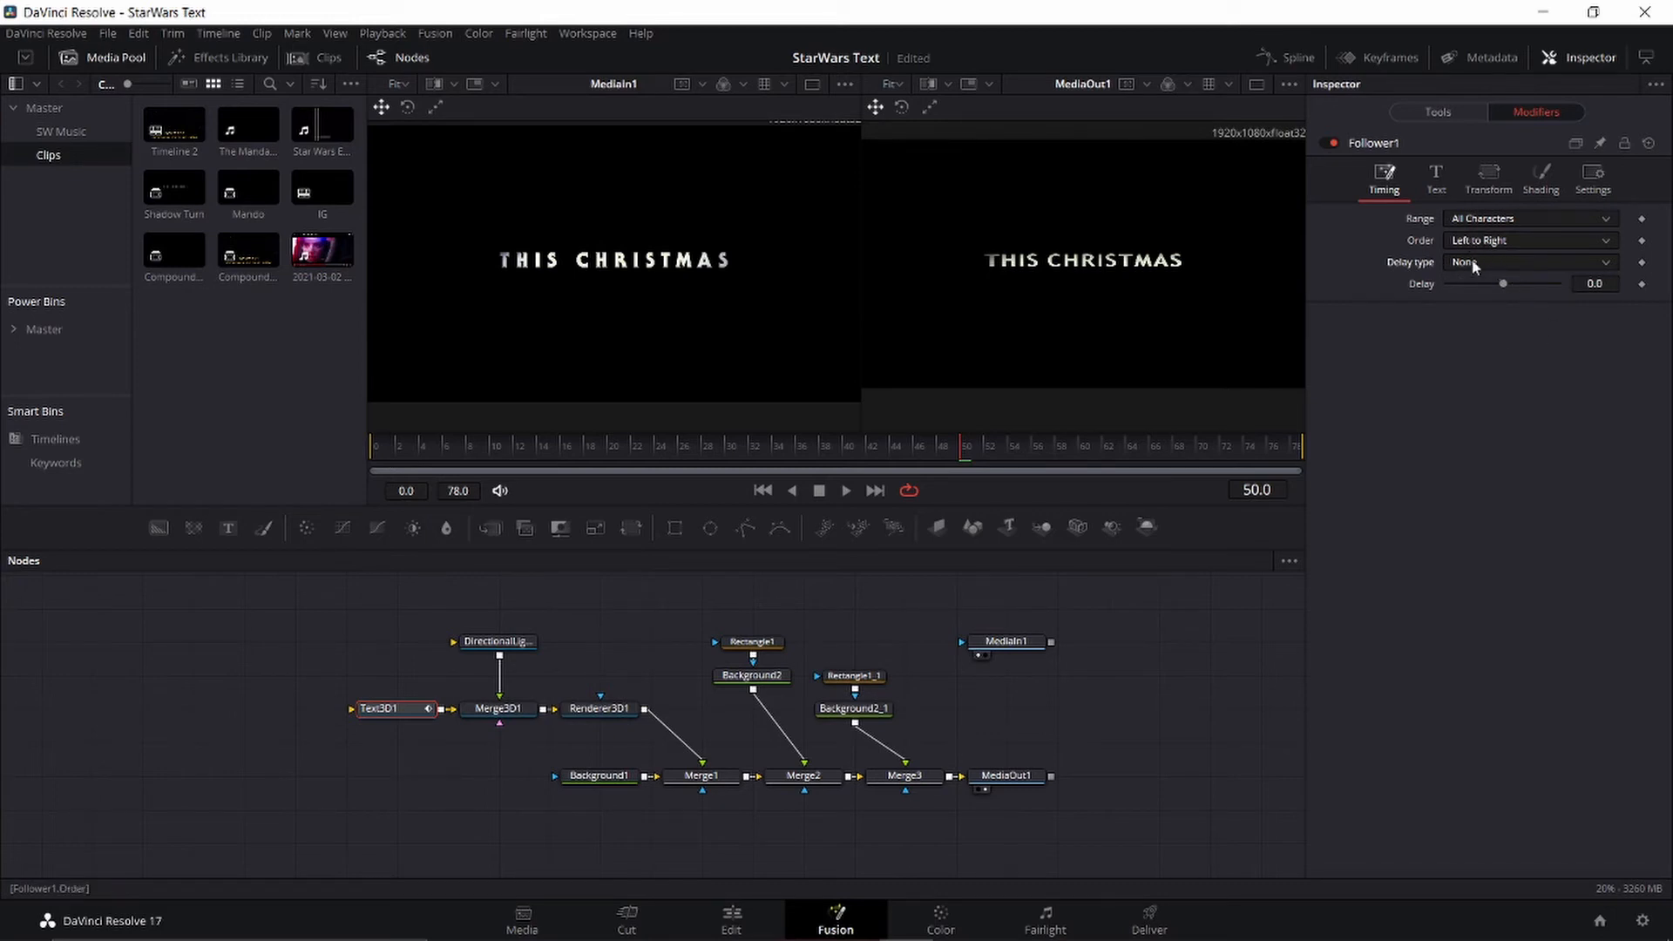
Step: Animate the Follower's character rotation around Y with keyframes at frames 50 and 76, turning the letters slightly
left_click(1485, 176)
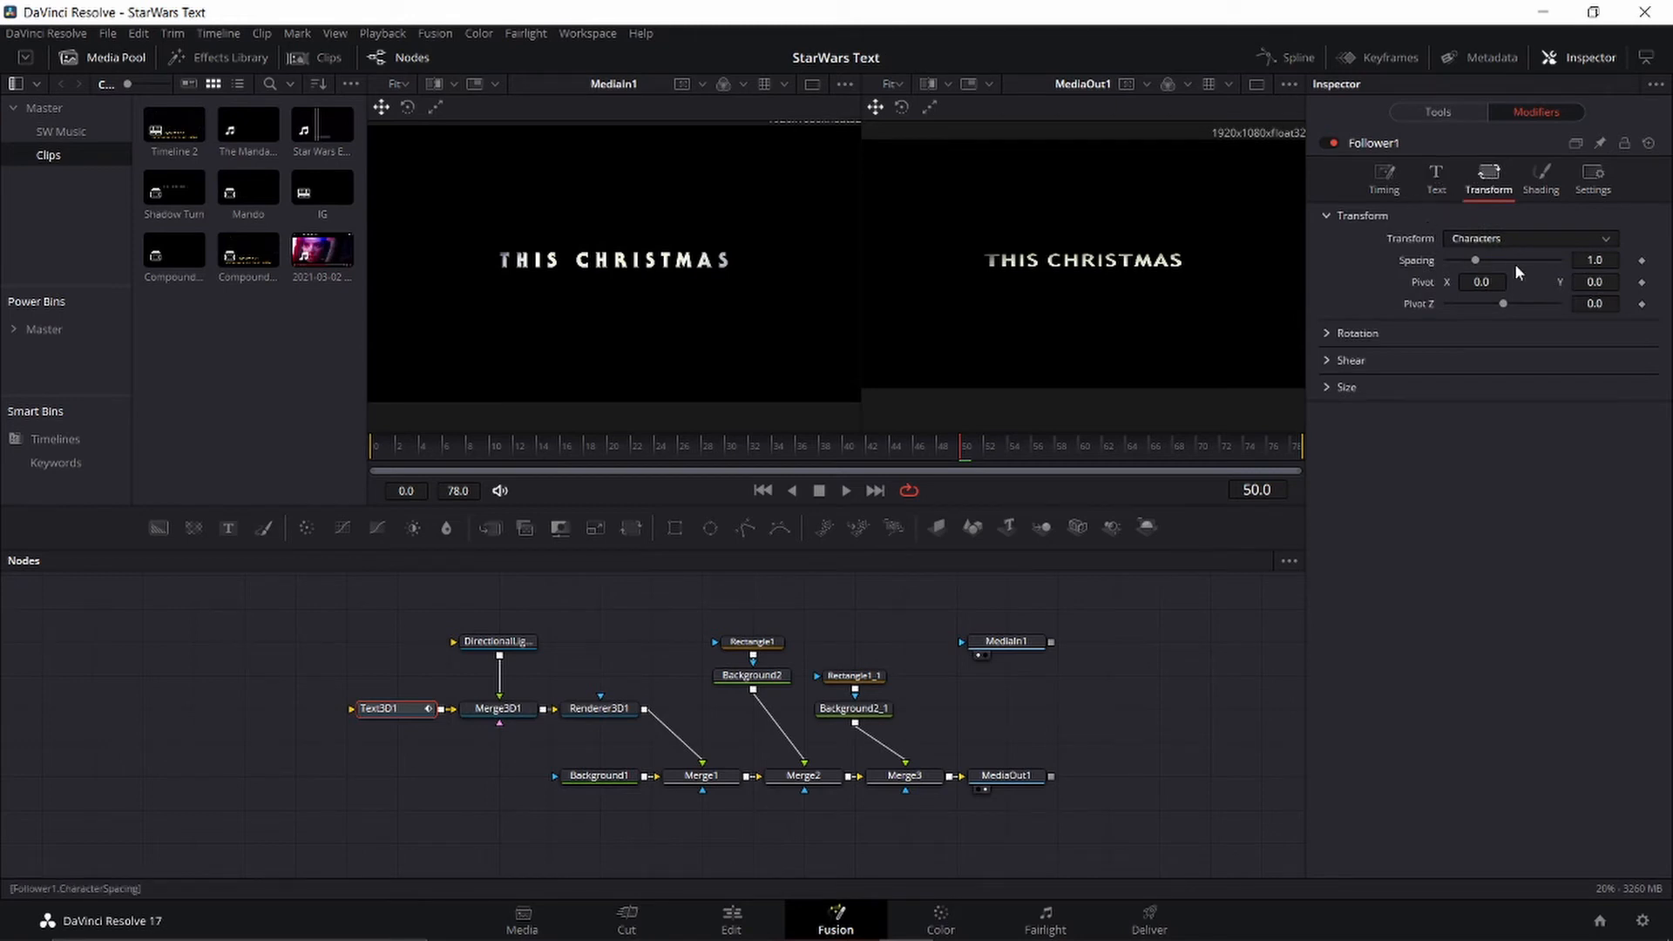
left_click(1328, 333)
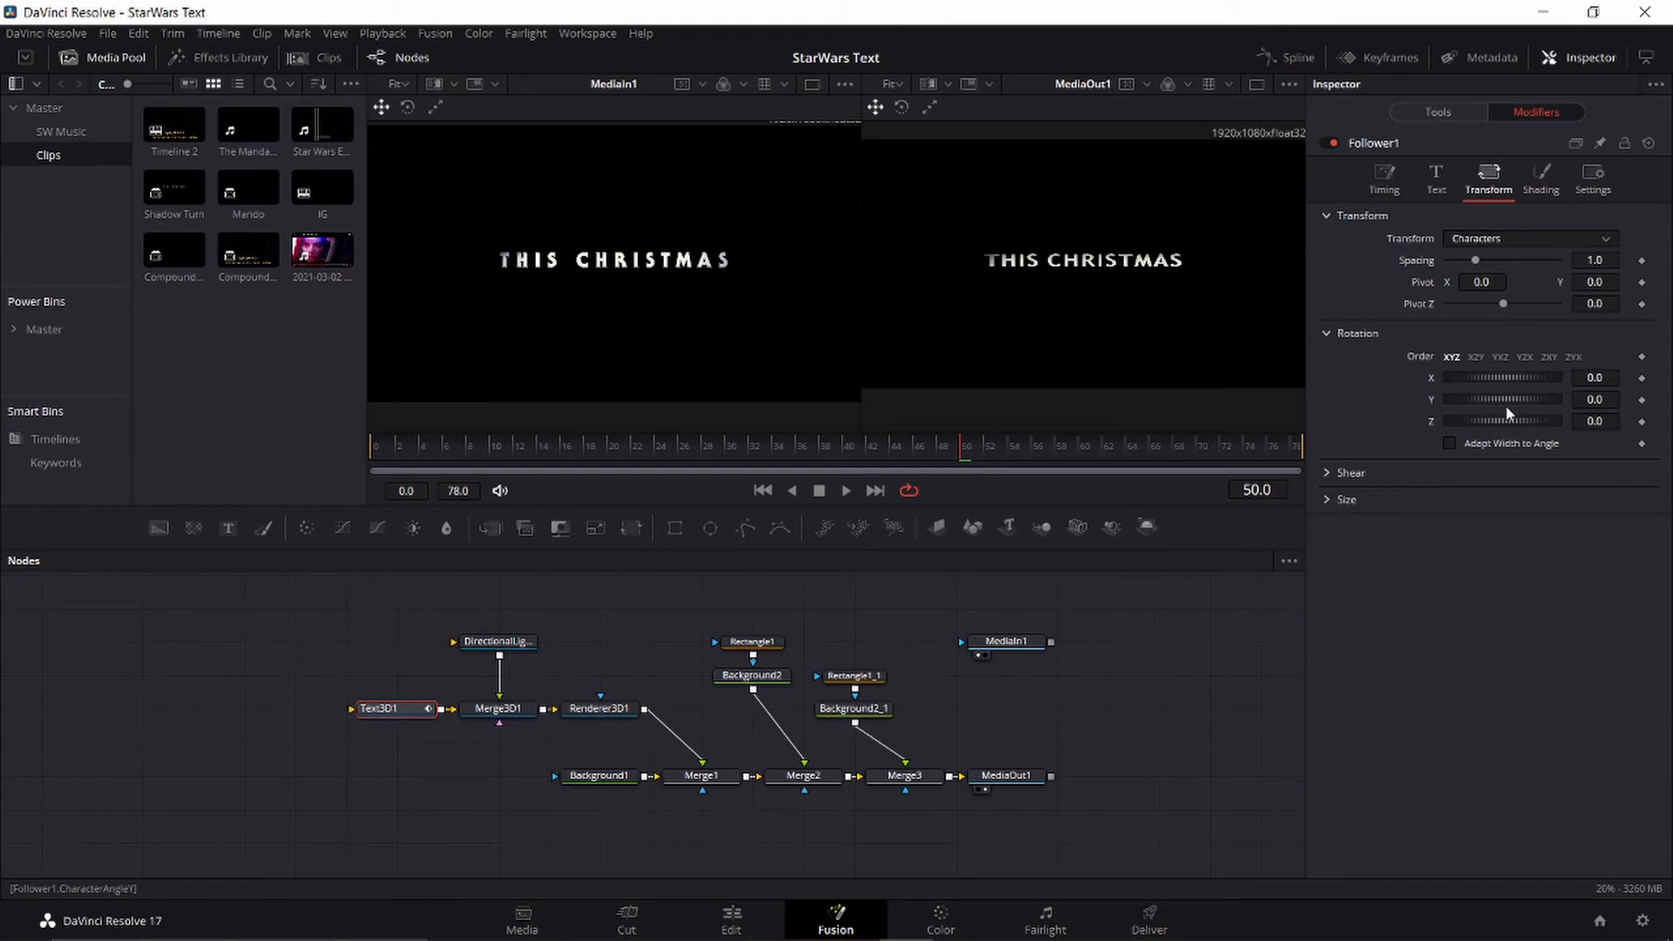
mouse_move(1511, 401)
left_mouse_down()
mouse_move(1467, 401)
mouse_move(1566, 400)
mouse_move(1525, 403)
left_mouse_up()
key("ctrl+z")
left_click(1641, 400)
mouse_move(1521, 400)
left_mouse_down()
mouse_move(1556, 403)
mouse_move(1493, 405)
mouse_move(1525, 405)
left_mouse_up()
left_click_drag(1116, 451, 1278, 446)
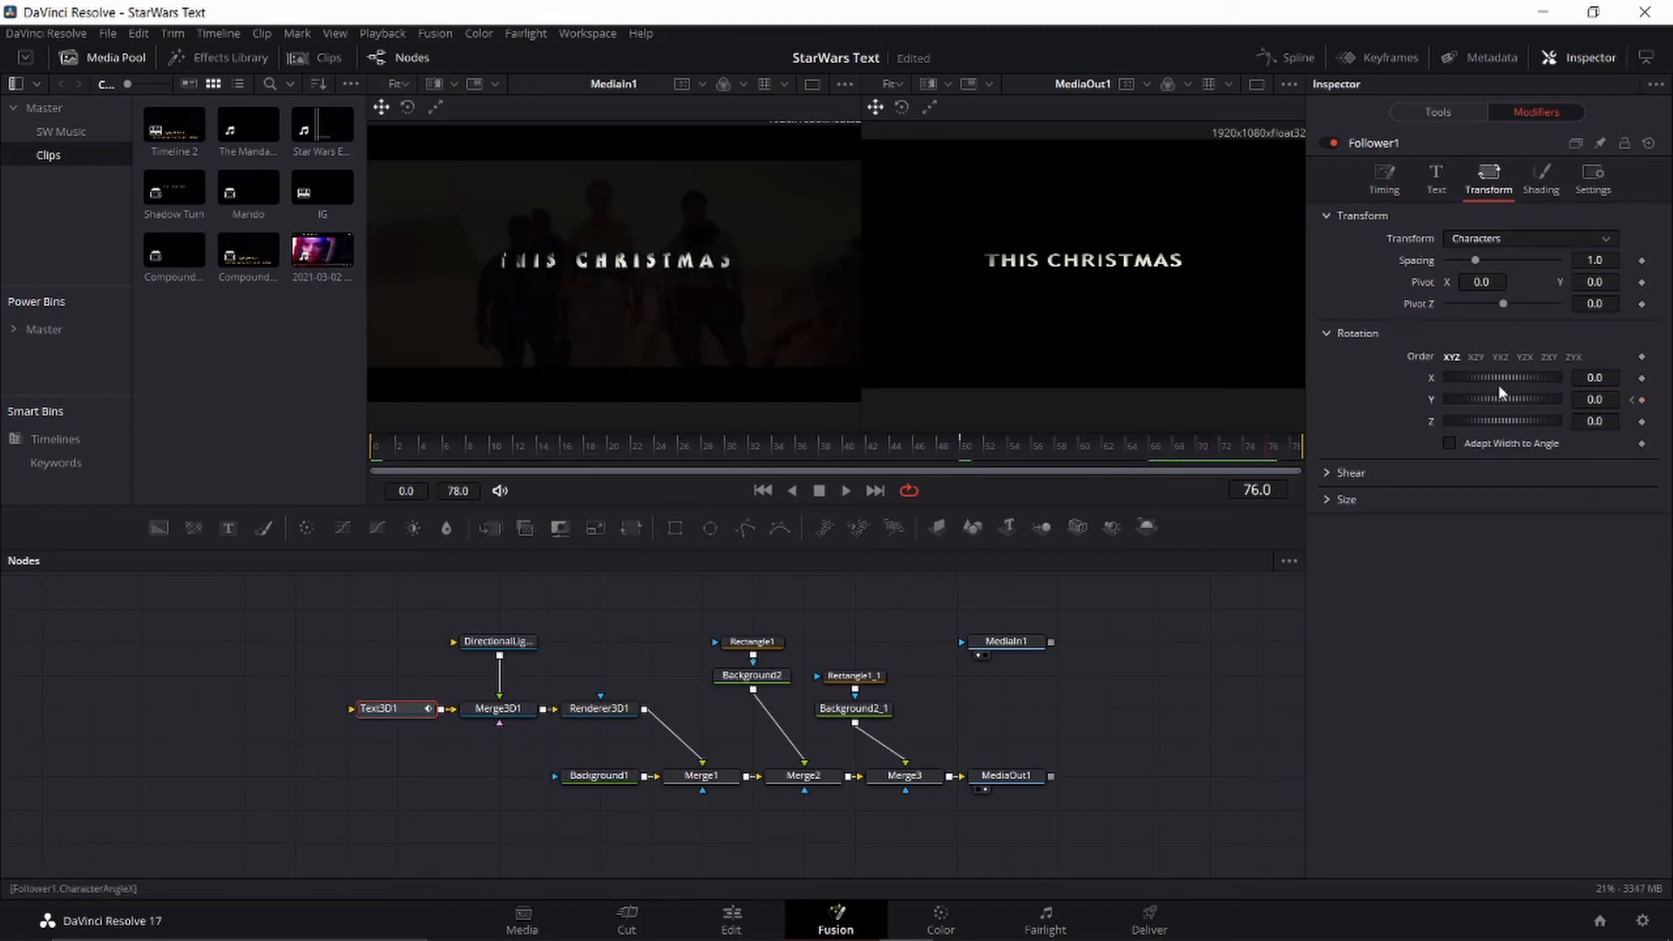
left_click(1633, 401)
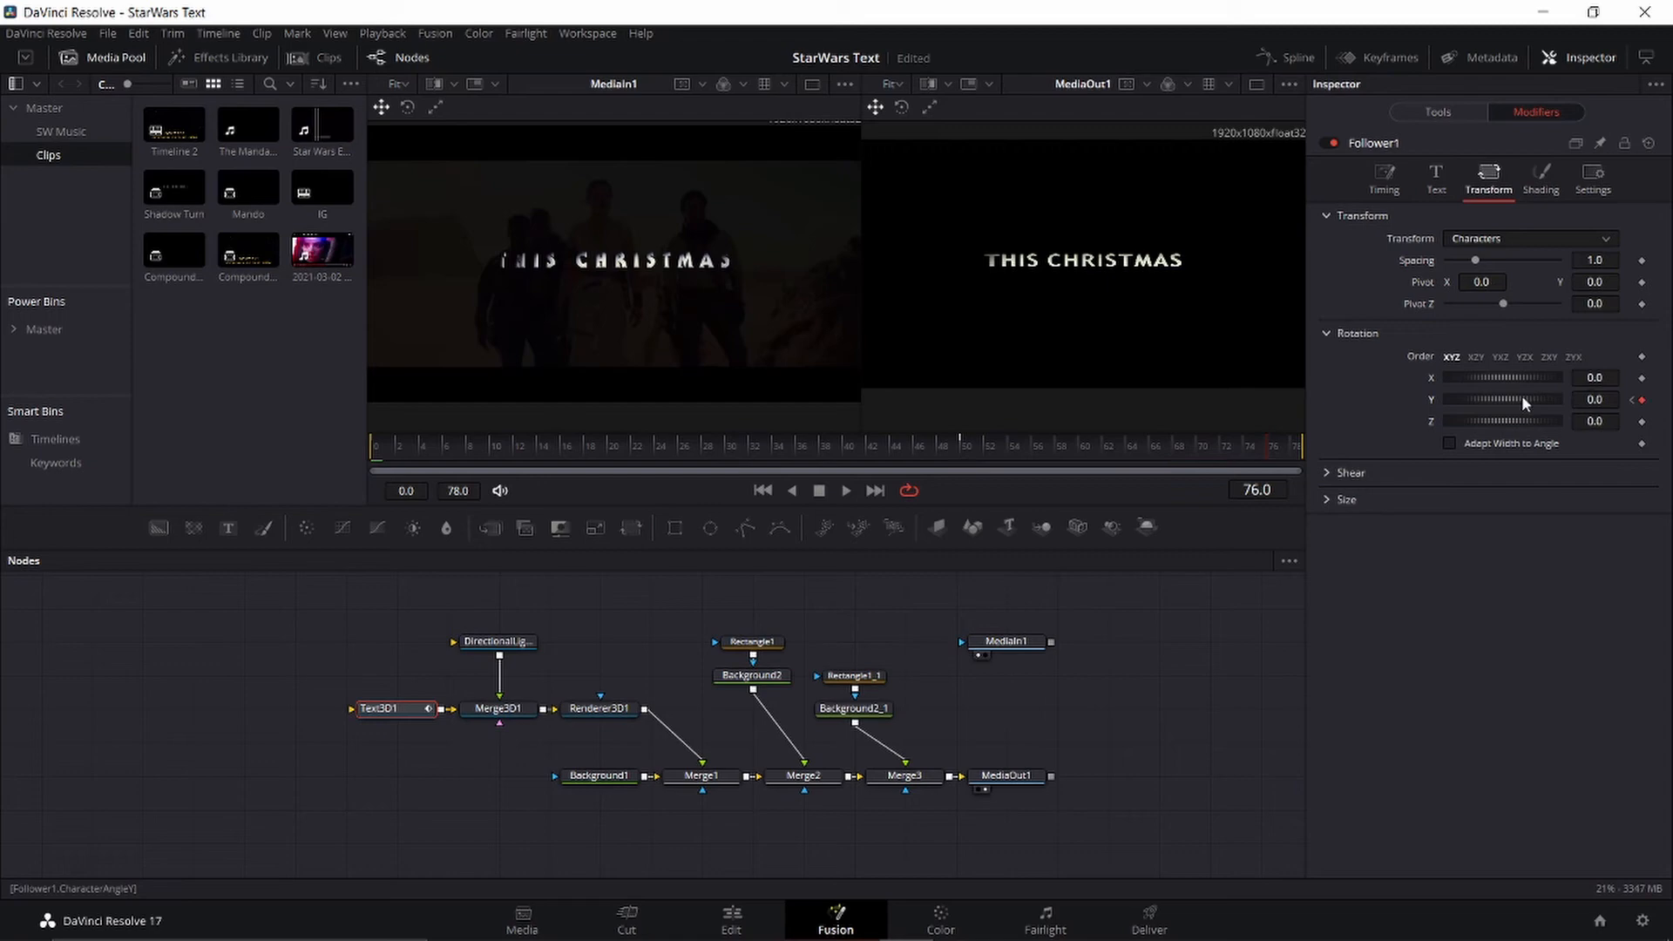
Step: With Merge3D1 in the viewer, move DirectionalLight1 to about X 0.762, Z 0.374 and rotate it 18.3 degrees around Y
left_click(502, 645)
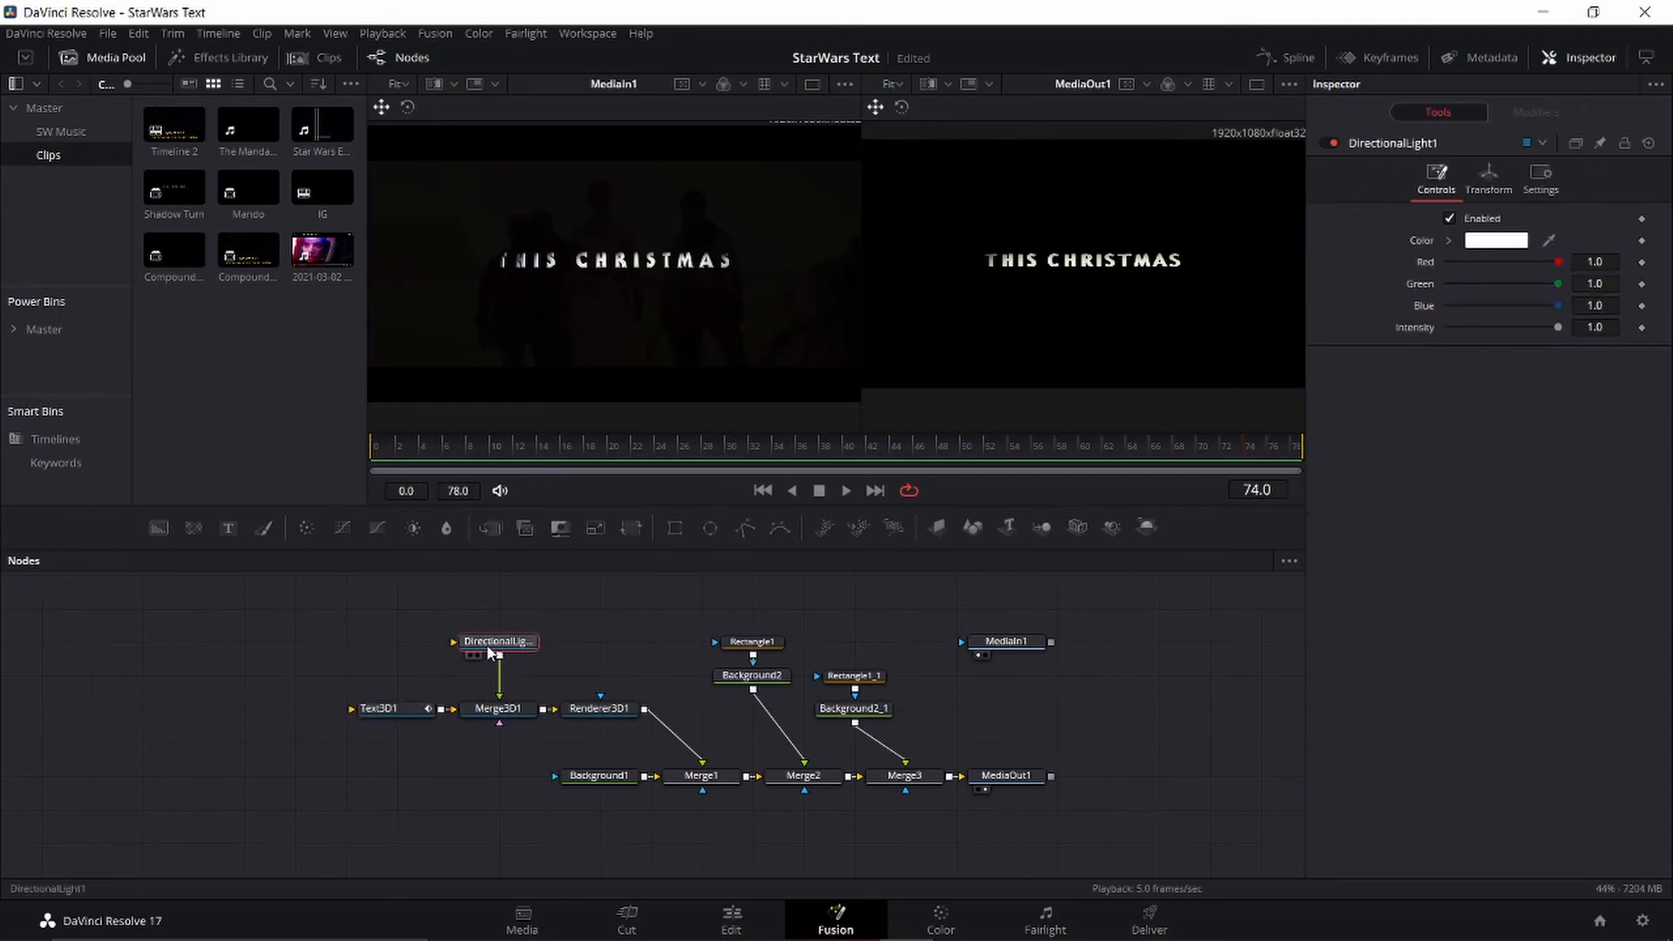
left_click(469, 655)
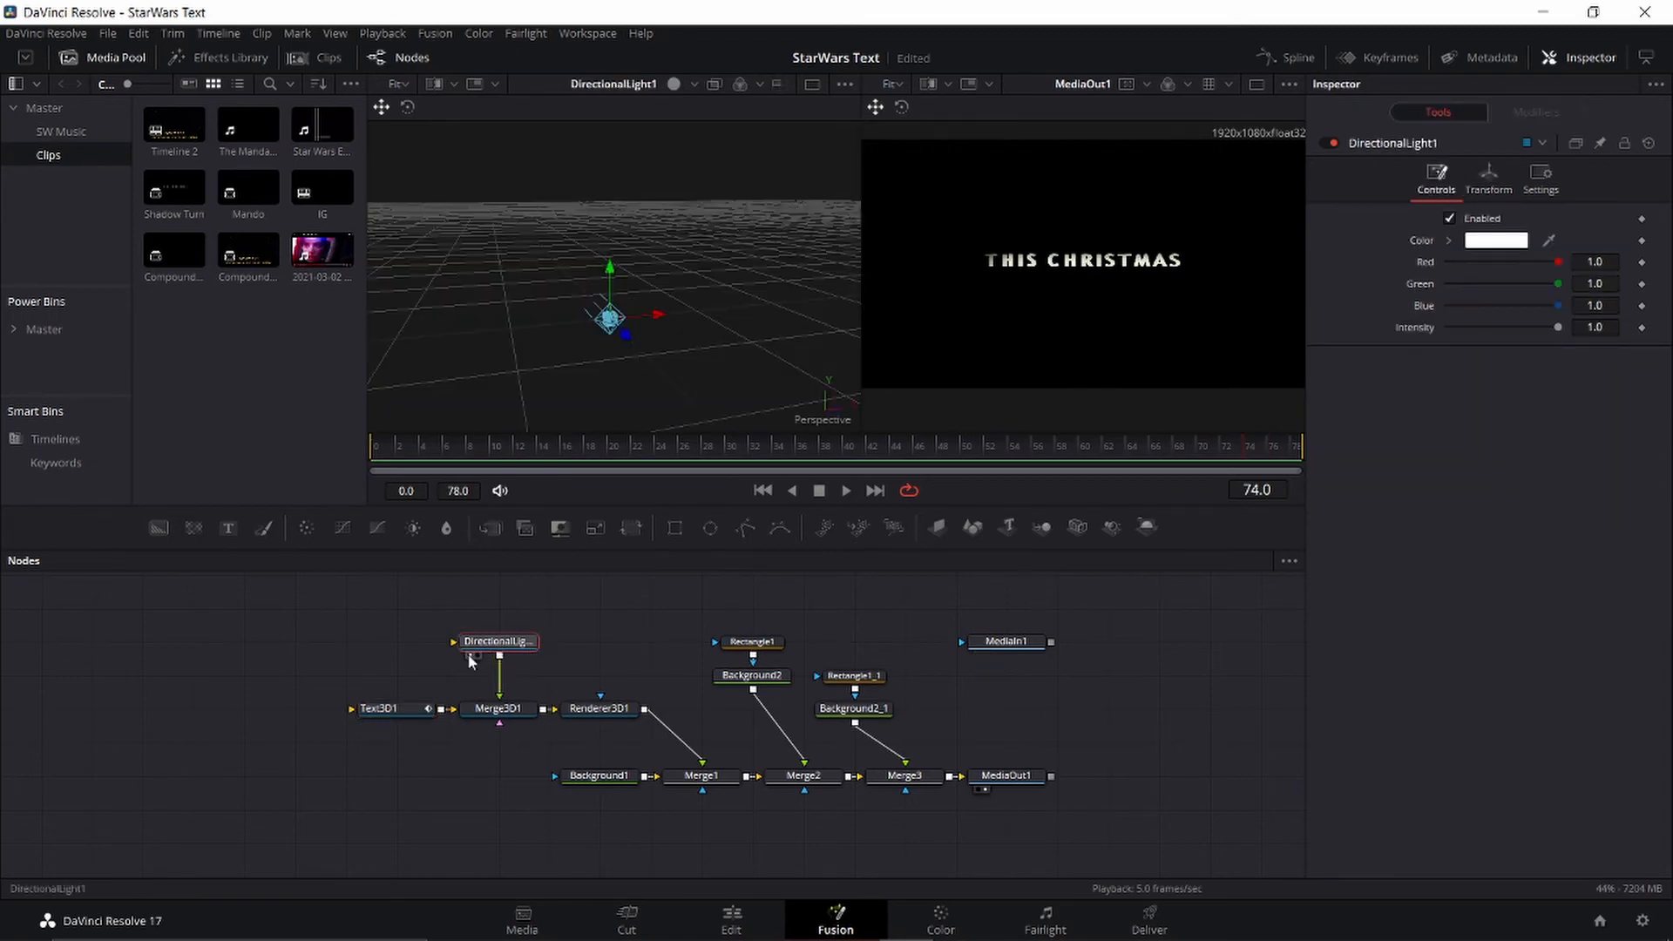
left_click(468, 721)
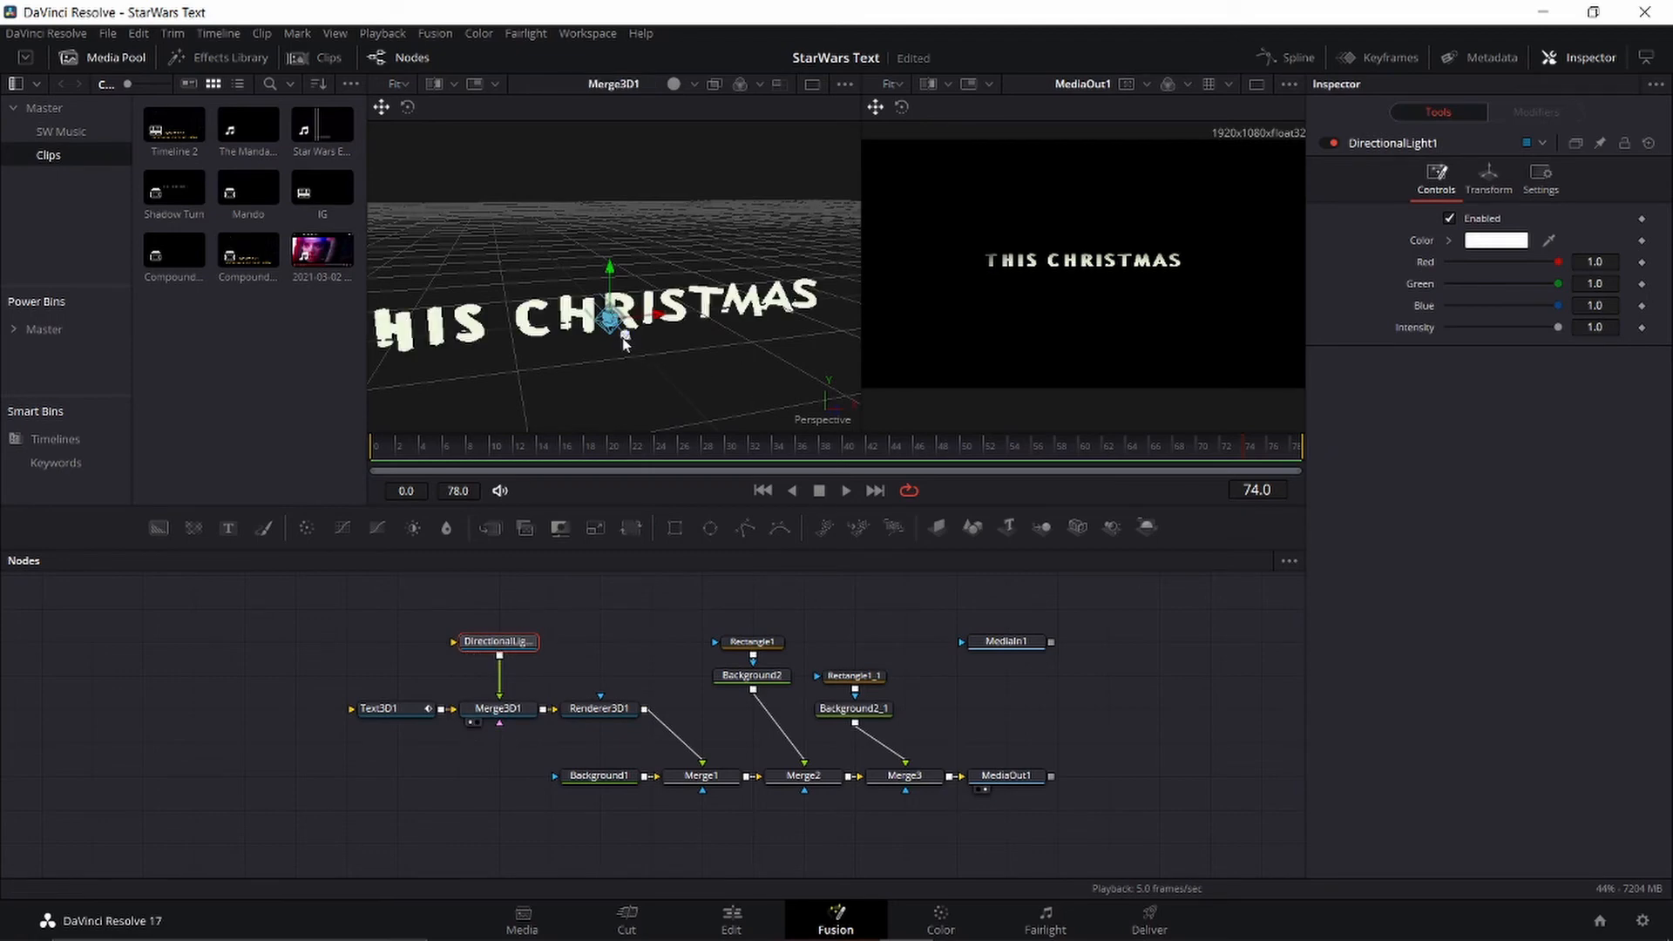
left_click_drag(624, 340, 882, 352)
left_click_drag(744, 368, 795, 368)
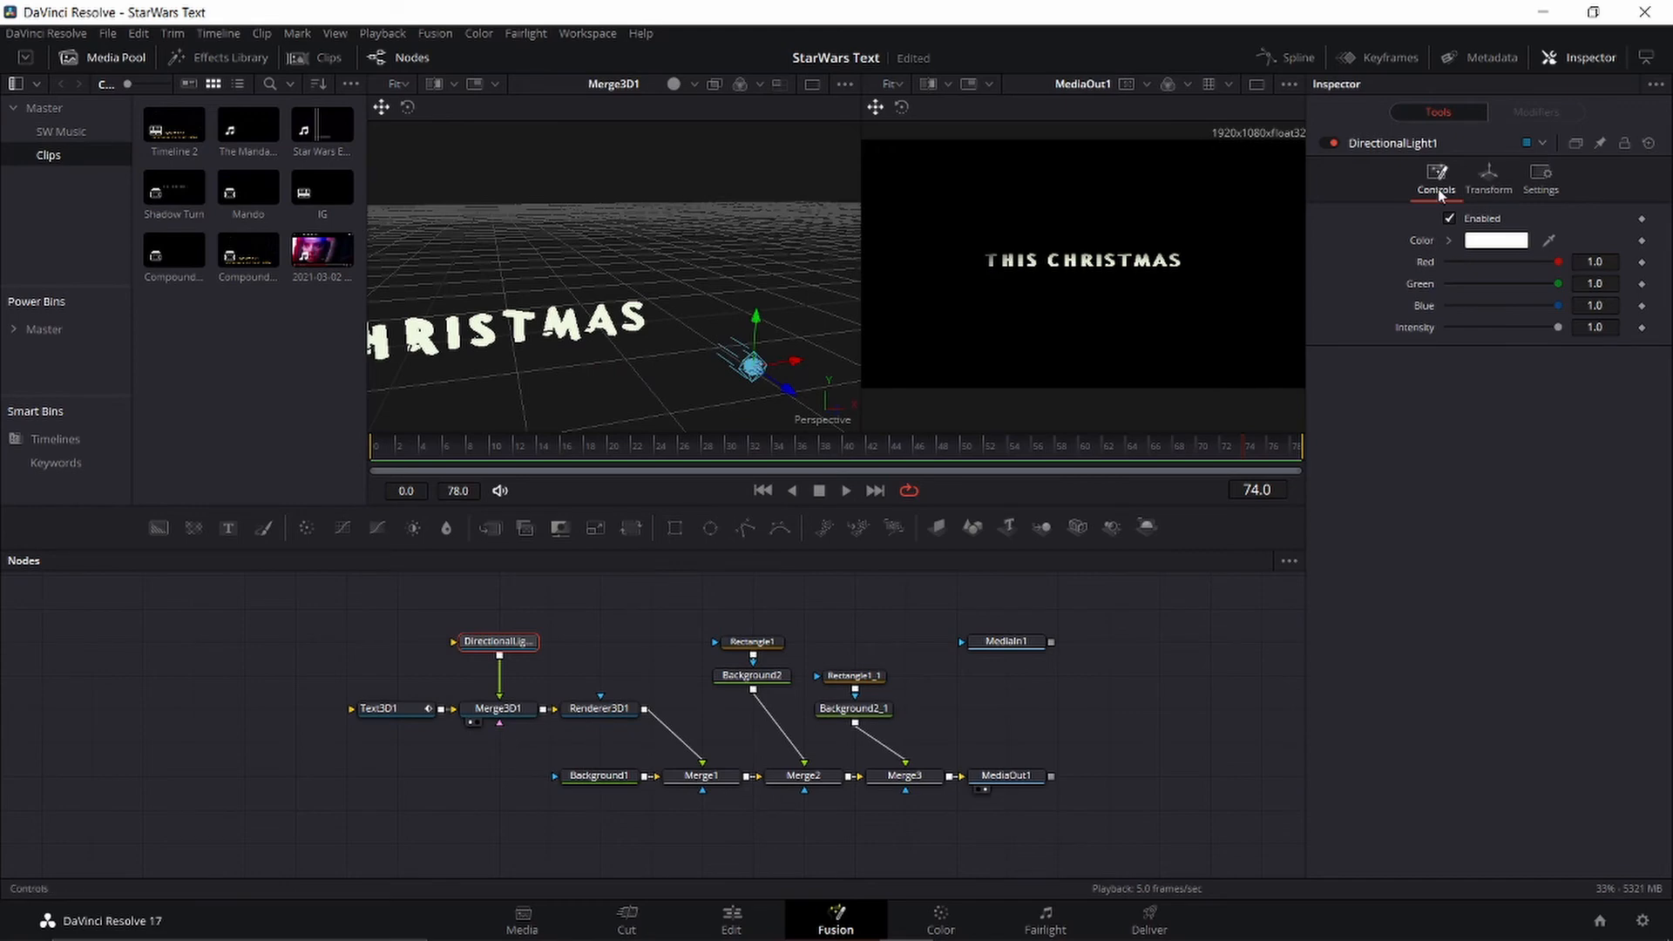
left_click(1488, 179)
left_click_drag(1471, 377, 1492, 378)
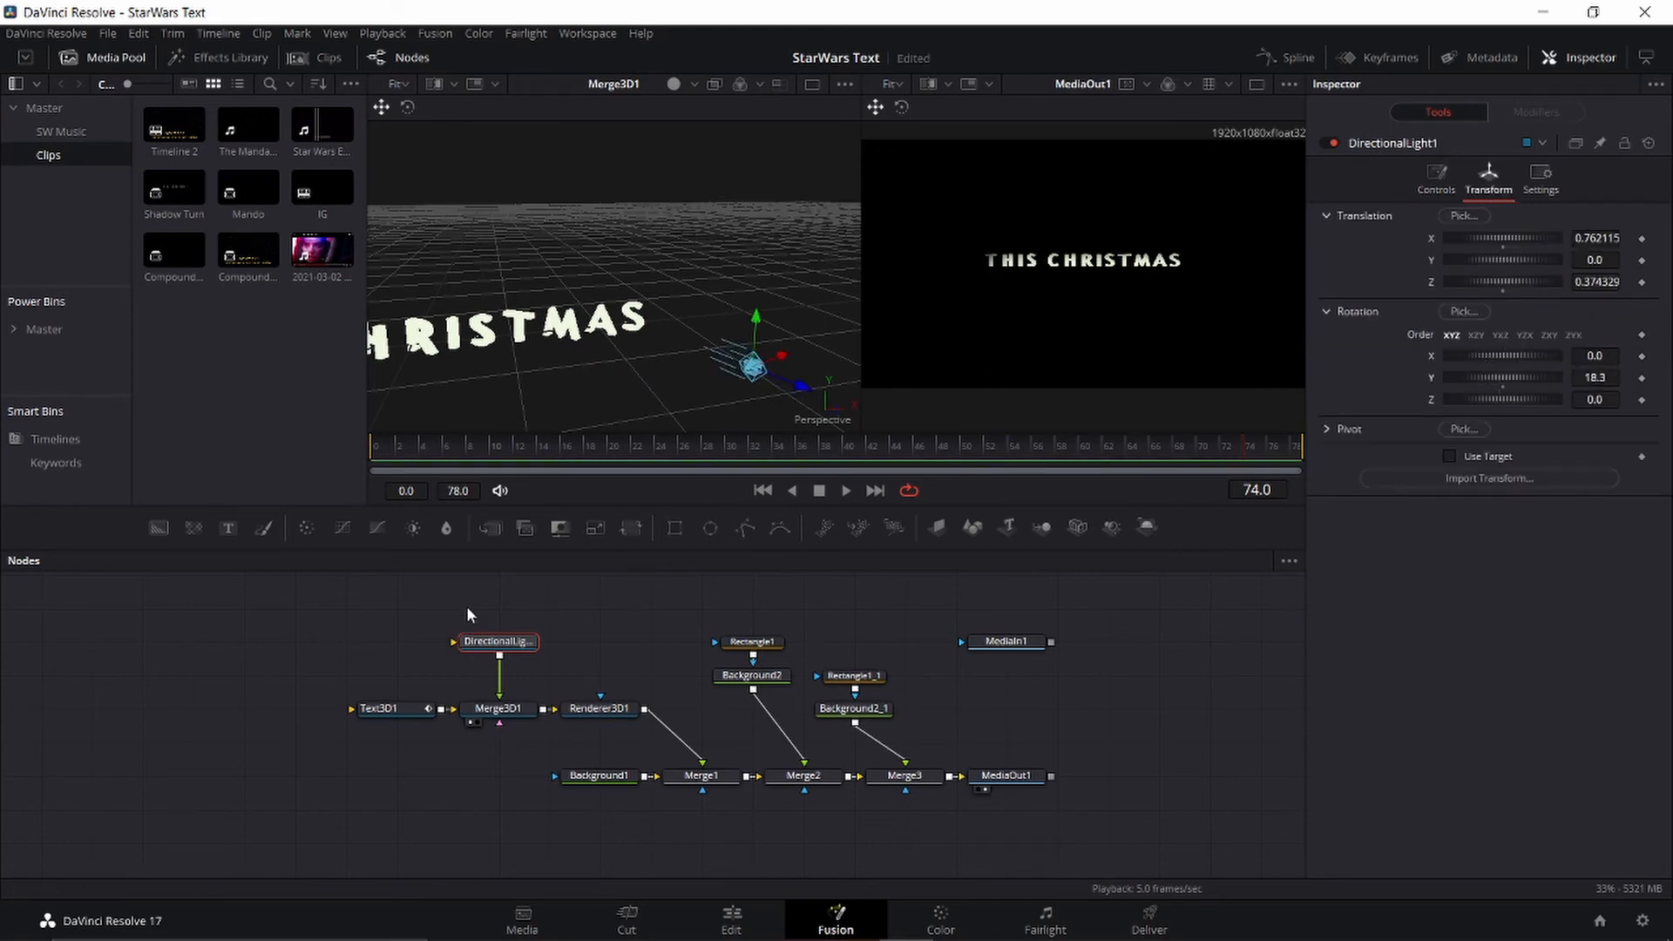
Step: Enable Lighting and Shadows in Renderer3D1, toggling the lighting to compare its effect on the title
left_click(608, 714)
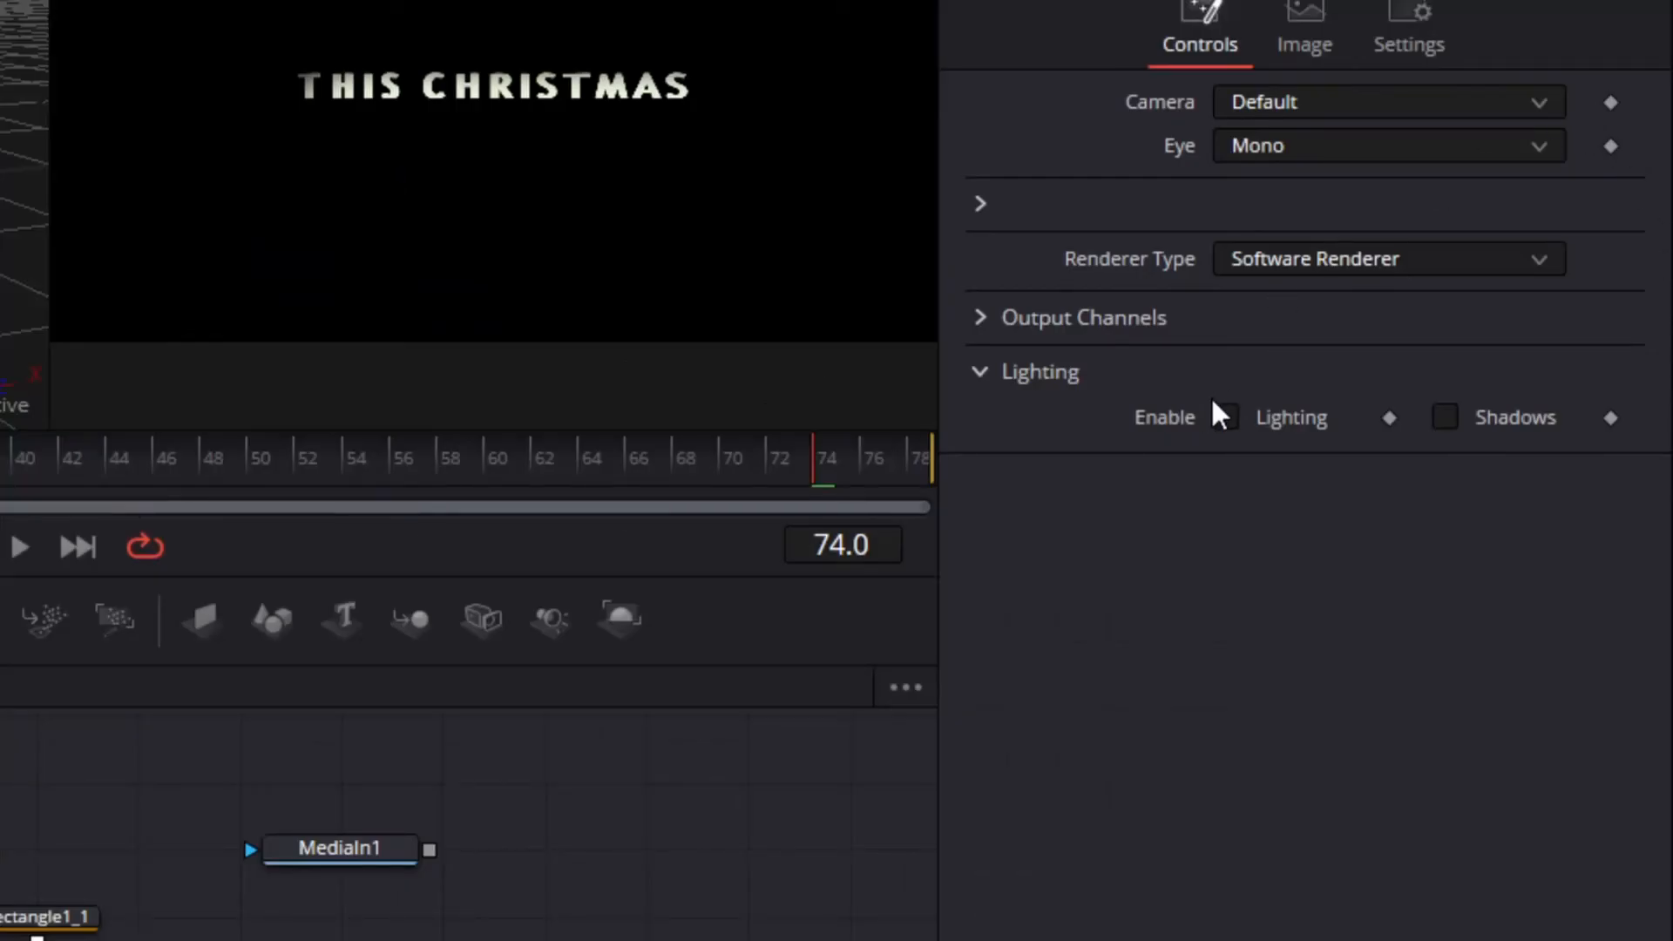
left_click(1225, 418)
left_click(1446, 419)
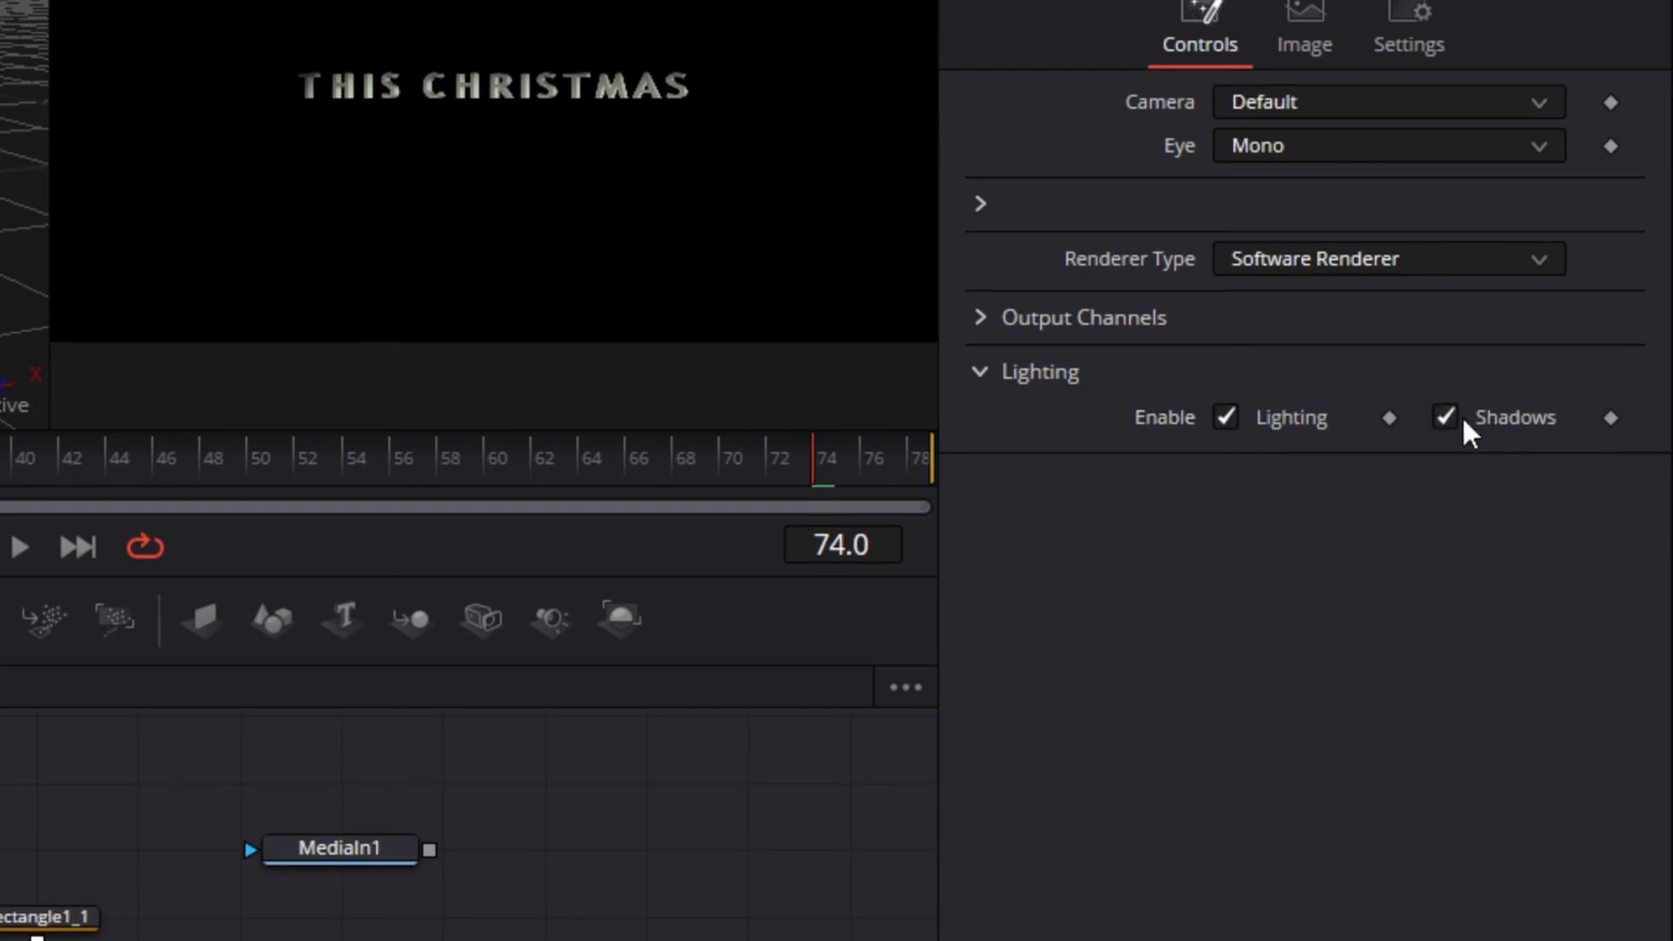
left_click(1227, 417)
left_click(1227, 417)
left_click(1227, 417)
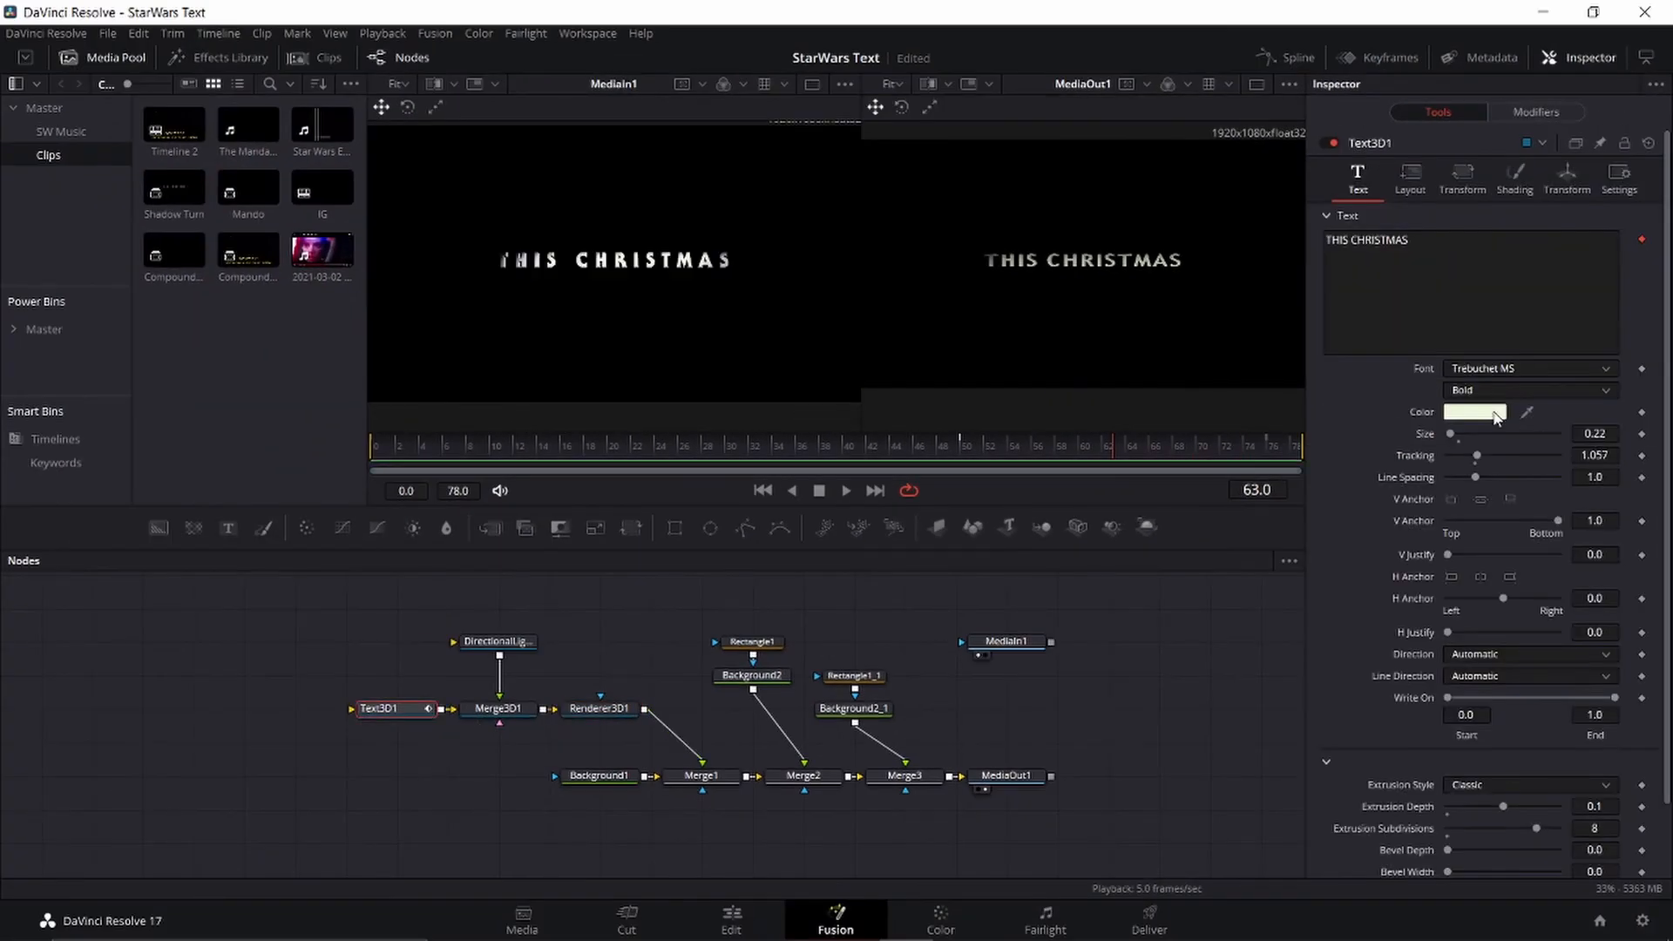
Step: Change the Text3D1 text color to white
left_click(1496, 418)
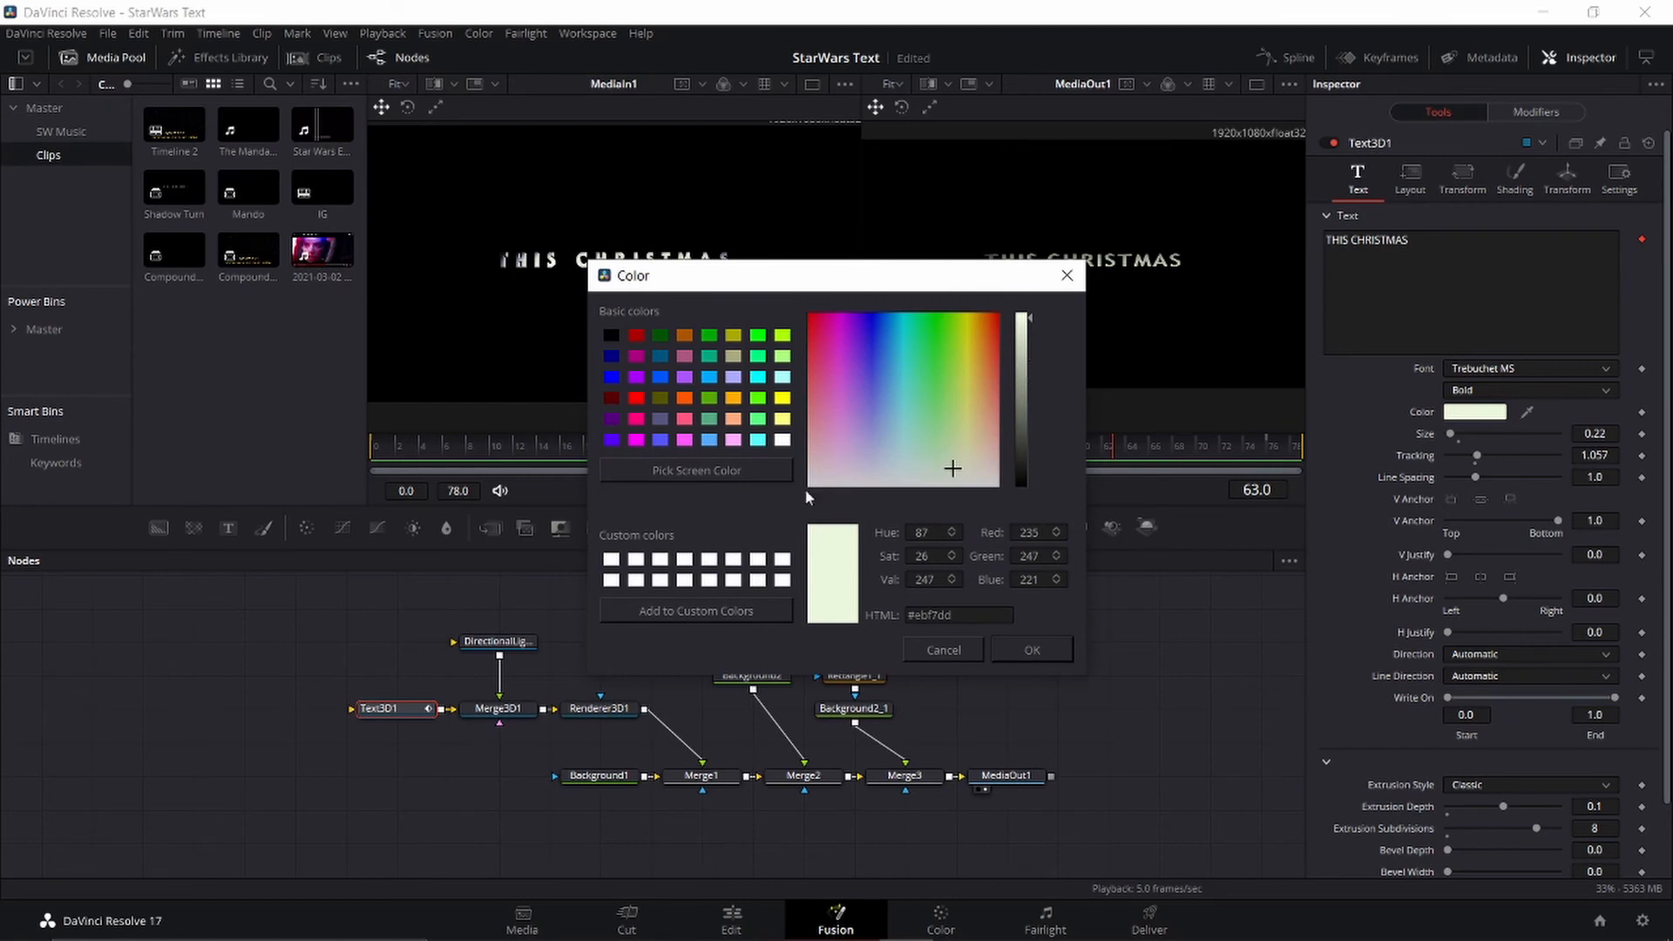
left_click(684, 559)
left_click(1032, 650)
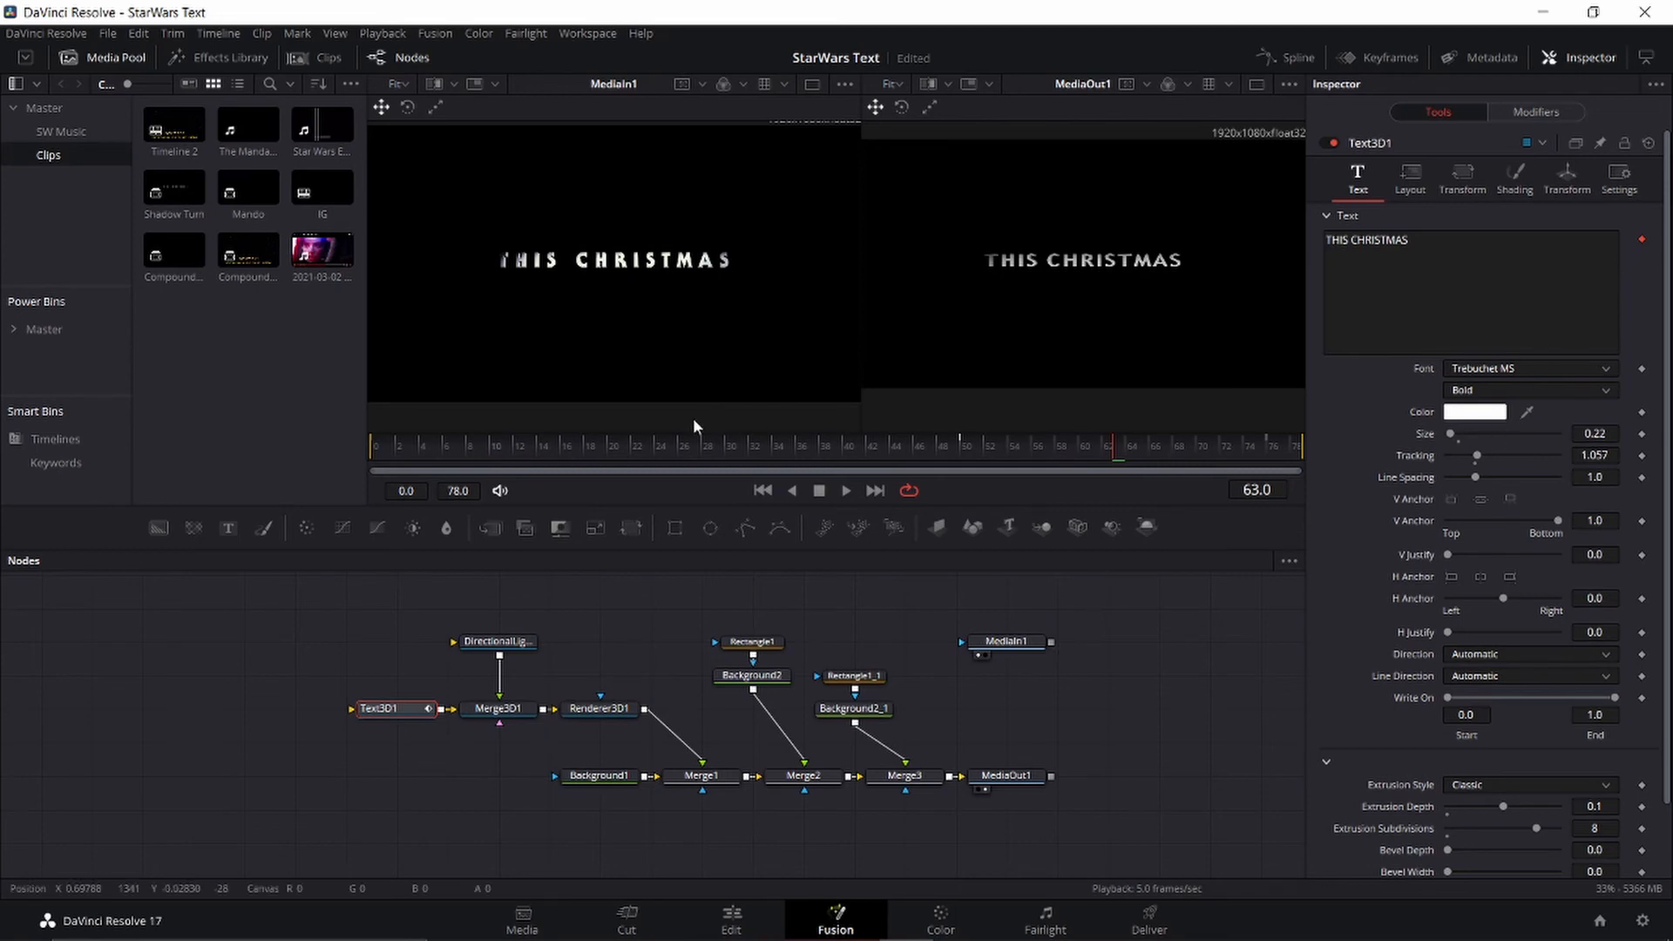
Step: Animate the Text3D1 size from 0.22 at frame 0 to about 0.24 at frame 76, and play the result
left_click_drag(624, 435, 375, 449)
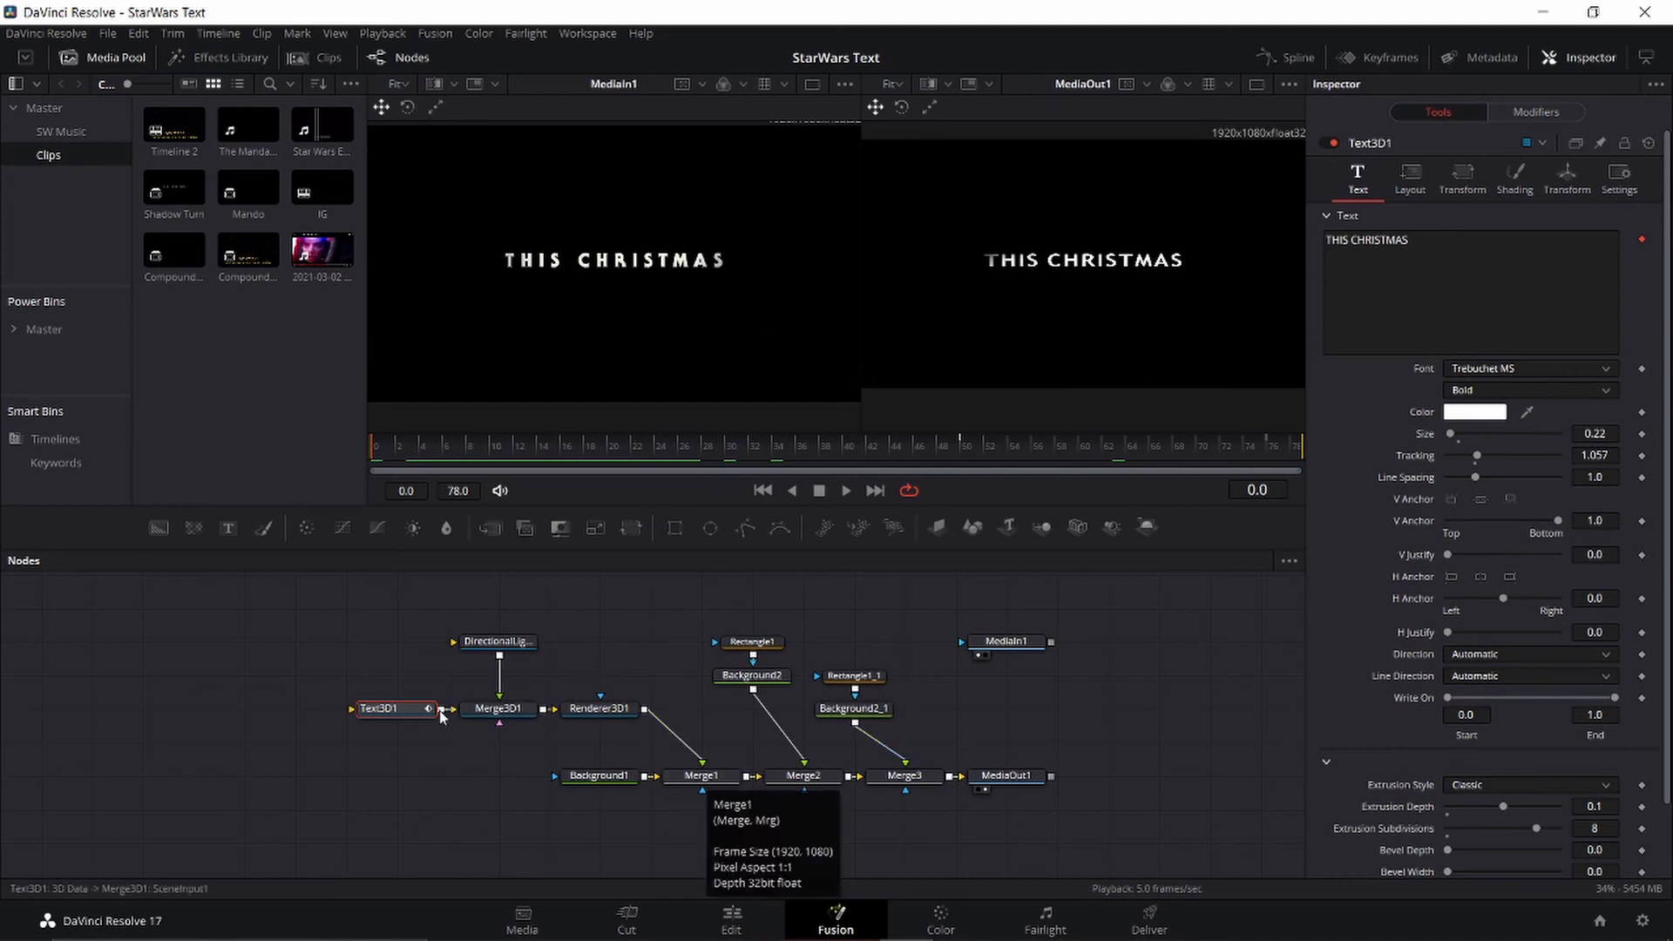
left_click(1643, 441)
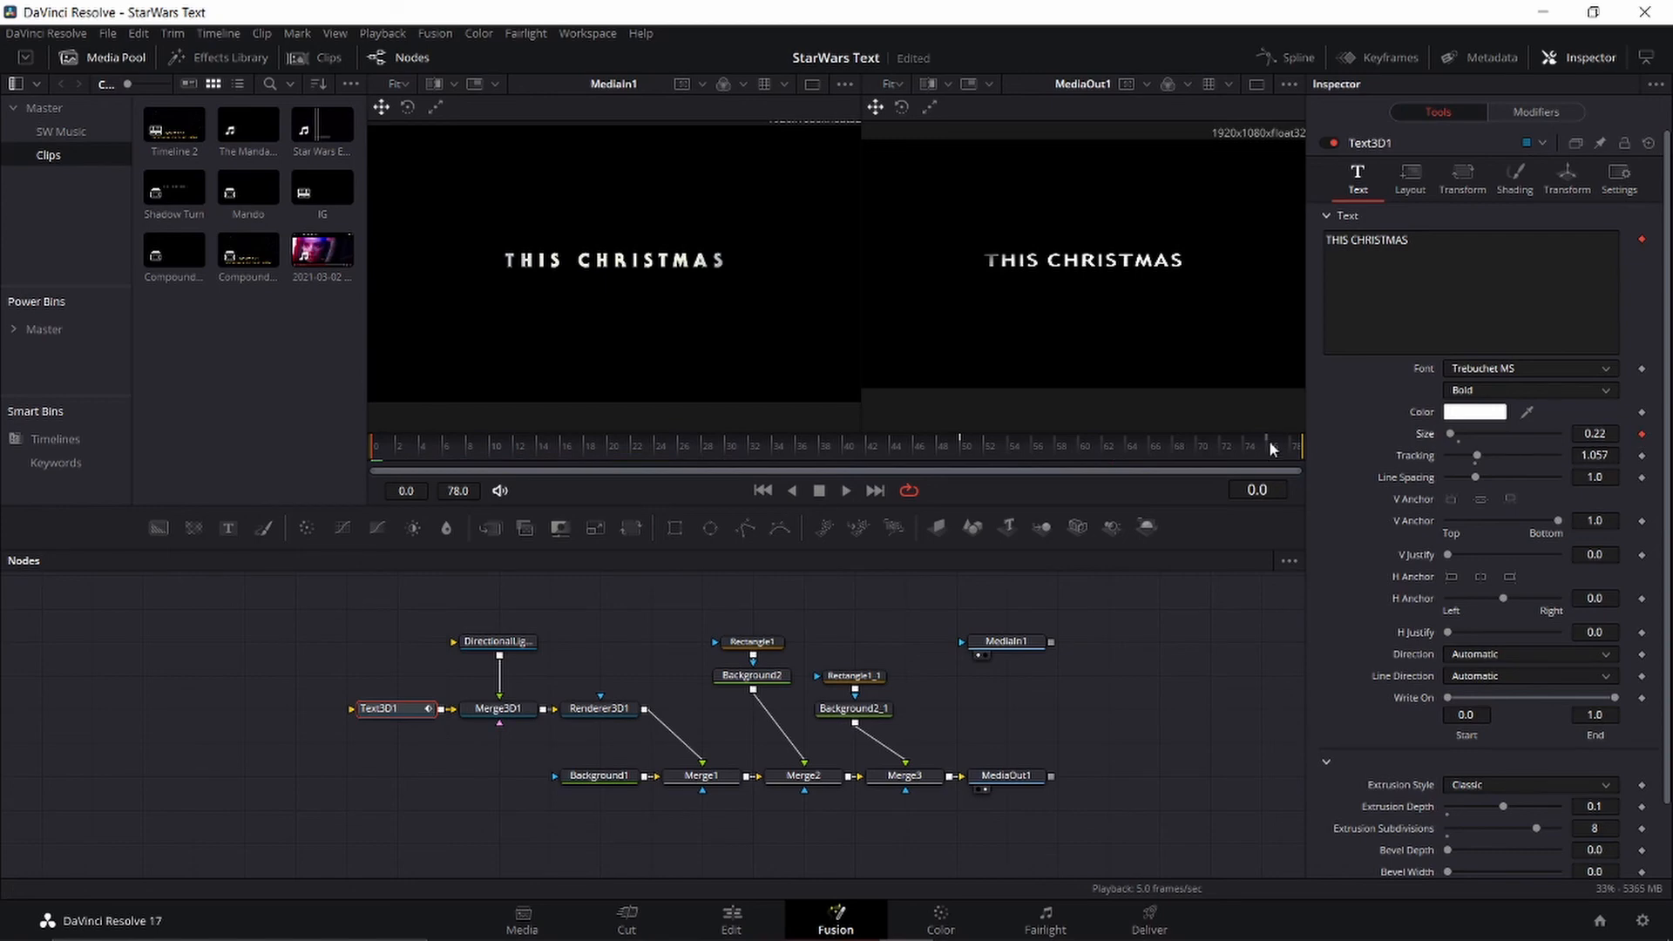
left_click(1273, 447)
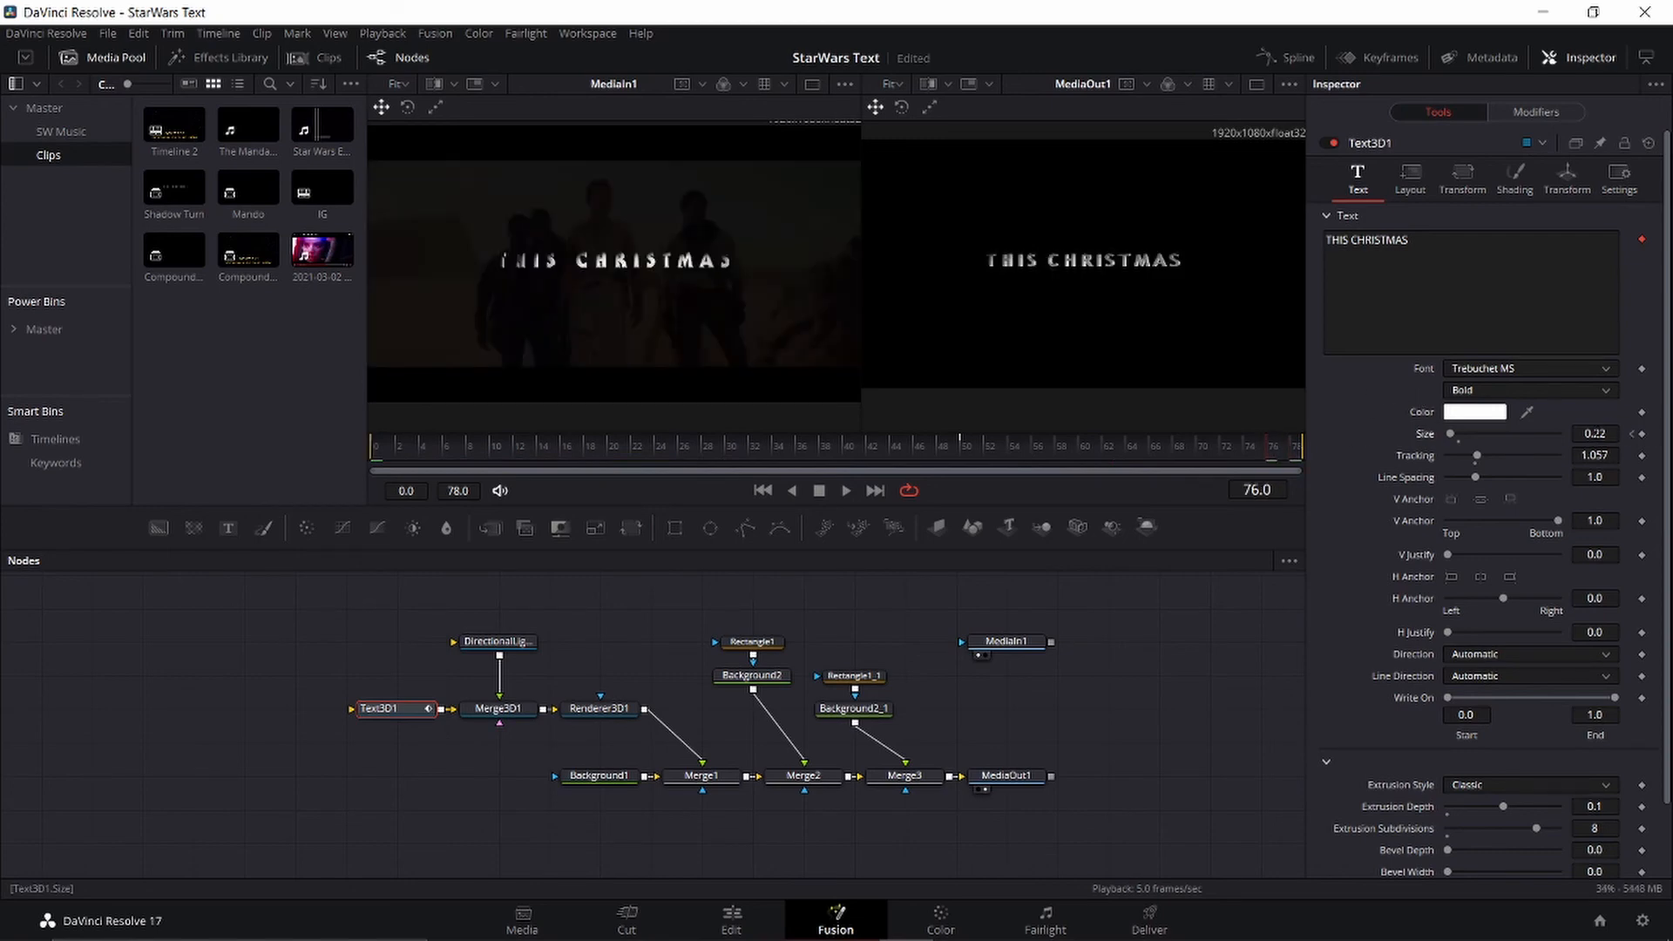
left_click_drag(1595, 434, 1588, 434)
key("space")
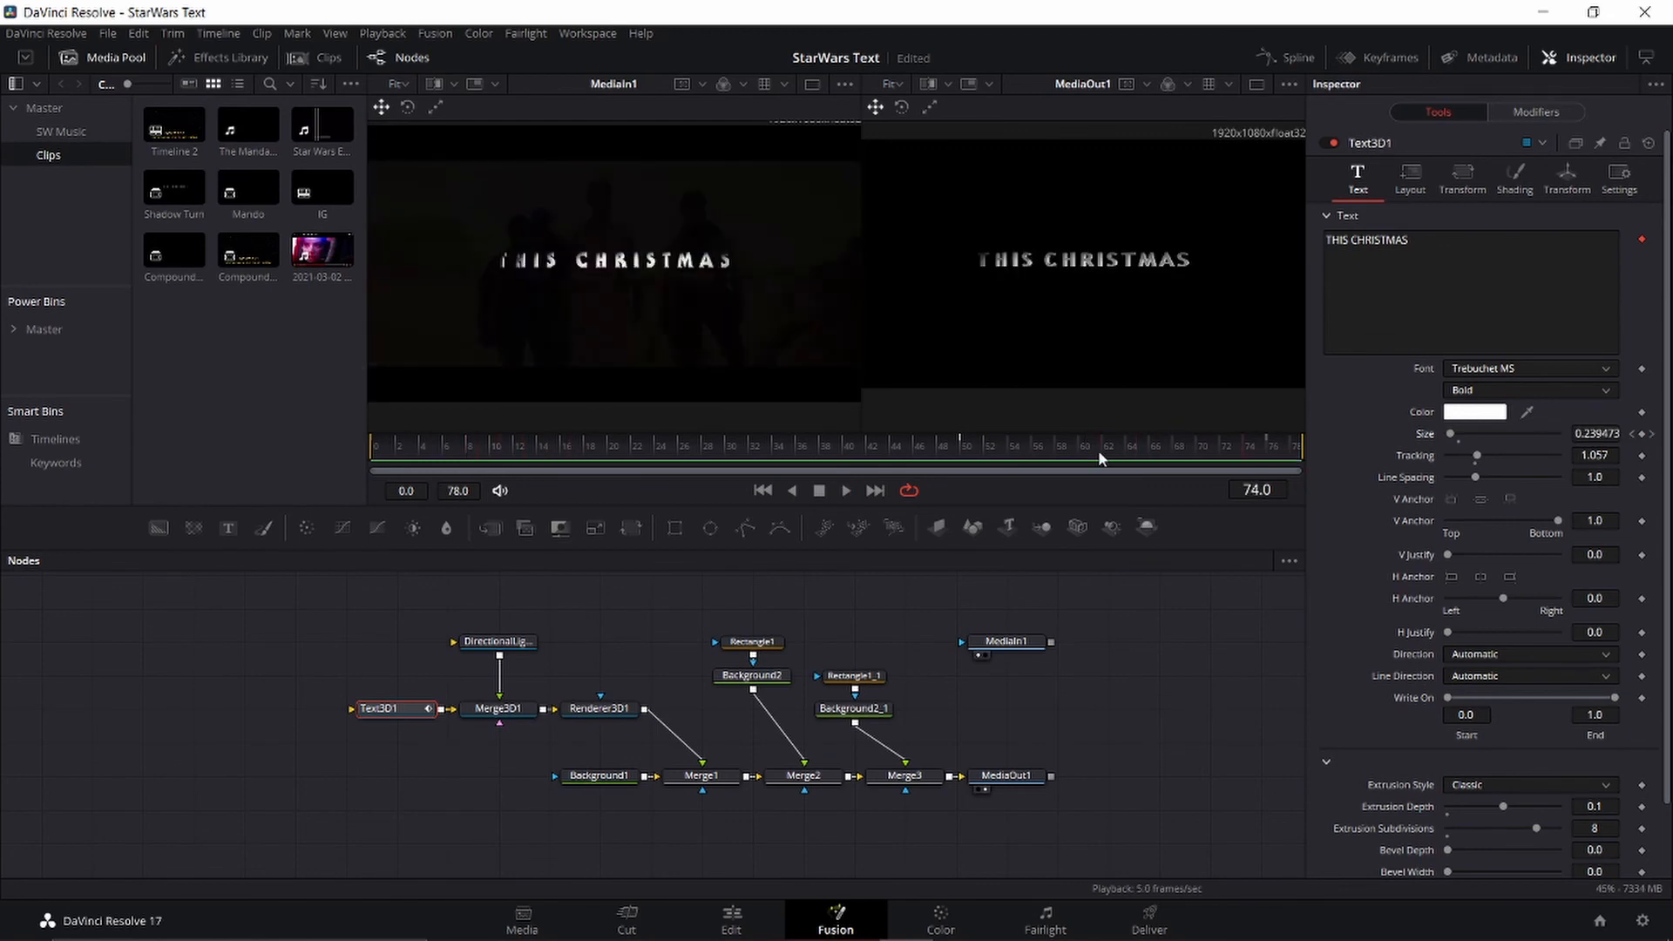
key("space")
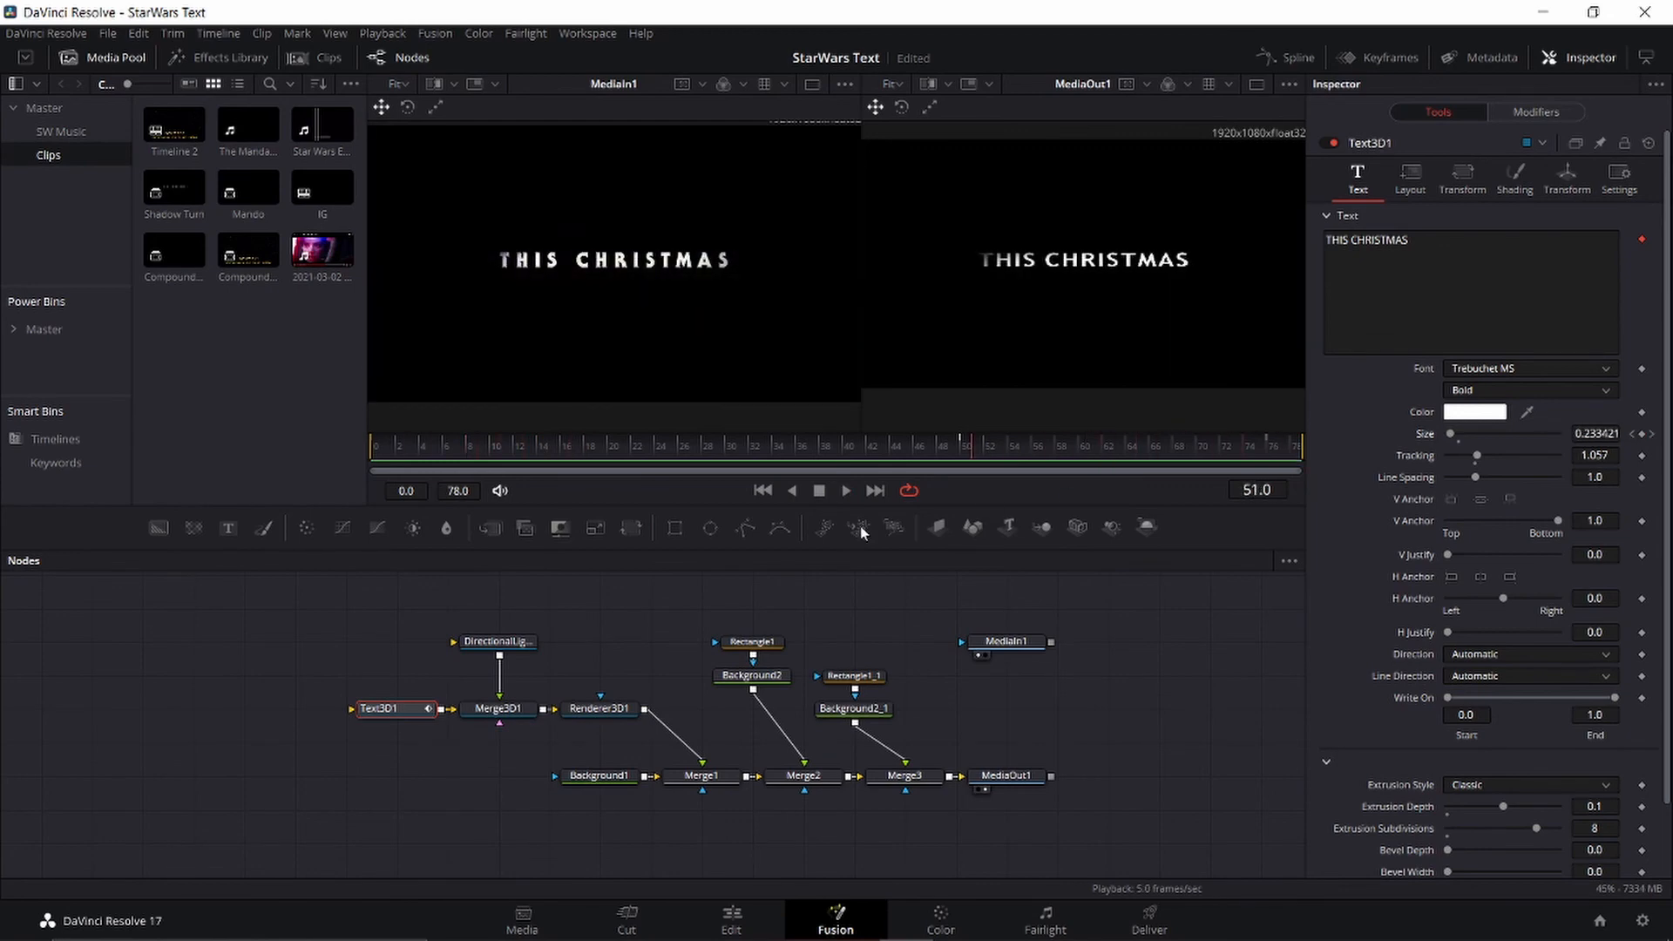
Step: Keyframe the Rectangle1_1 center at frame 58, shift the mask slightly down at frame 77, and check an earlier frame
left_click(872, 681)
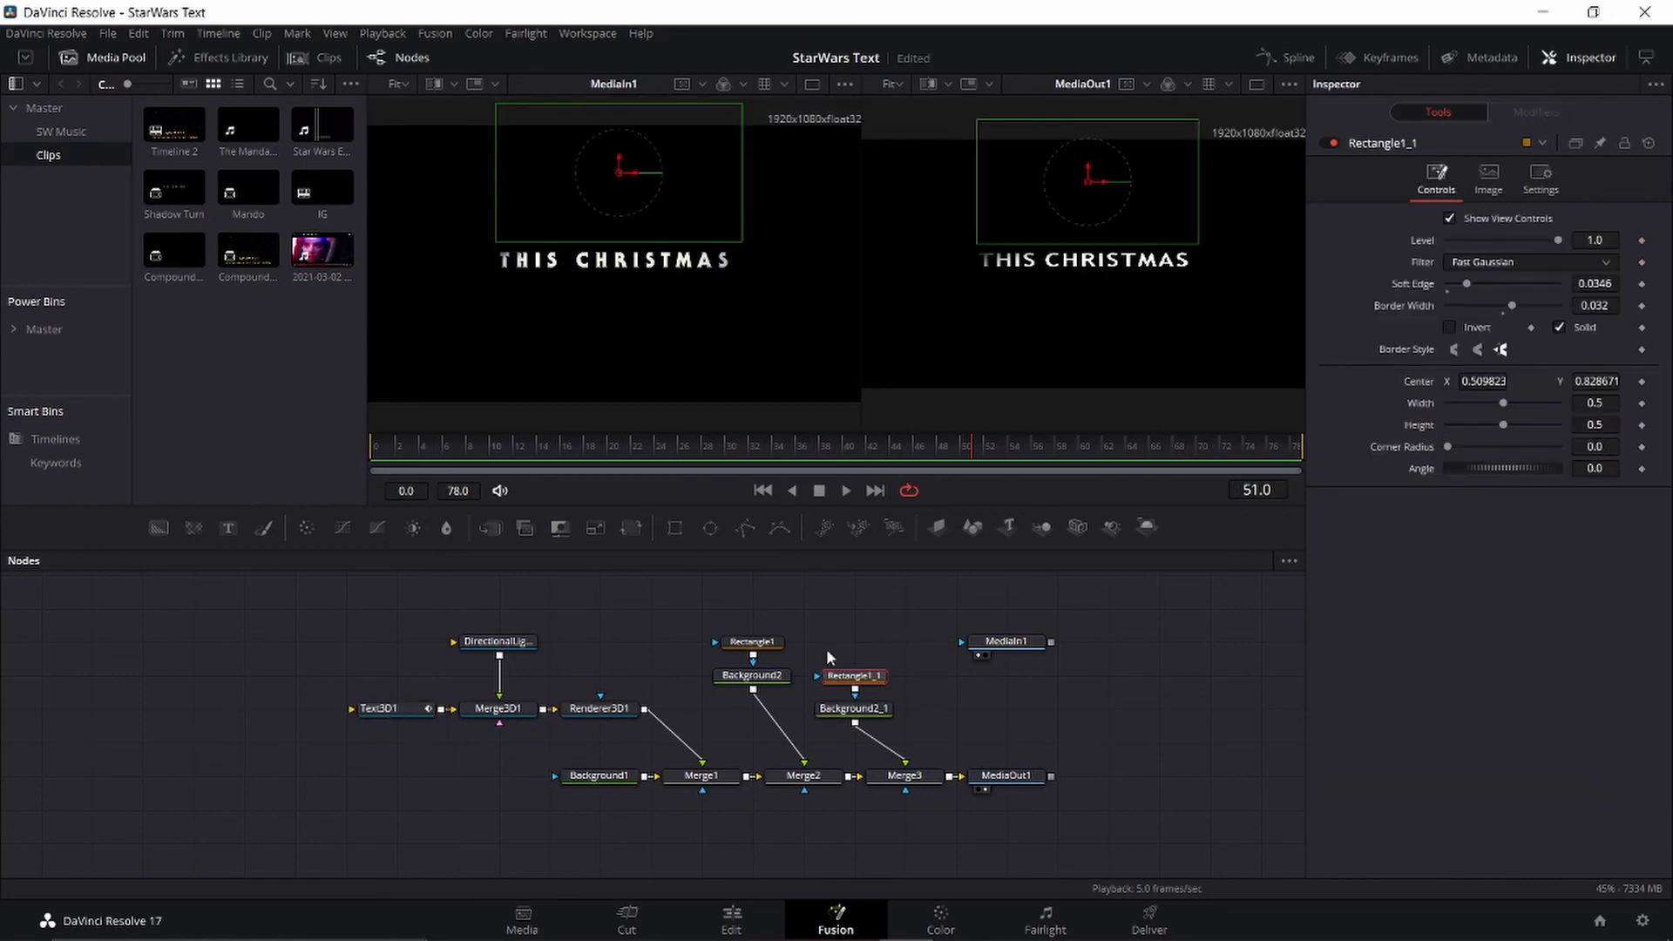
left_click(1060, 447)
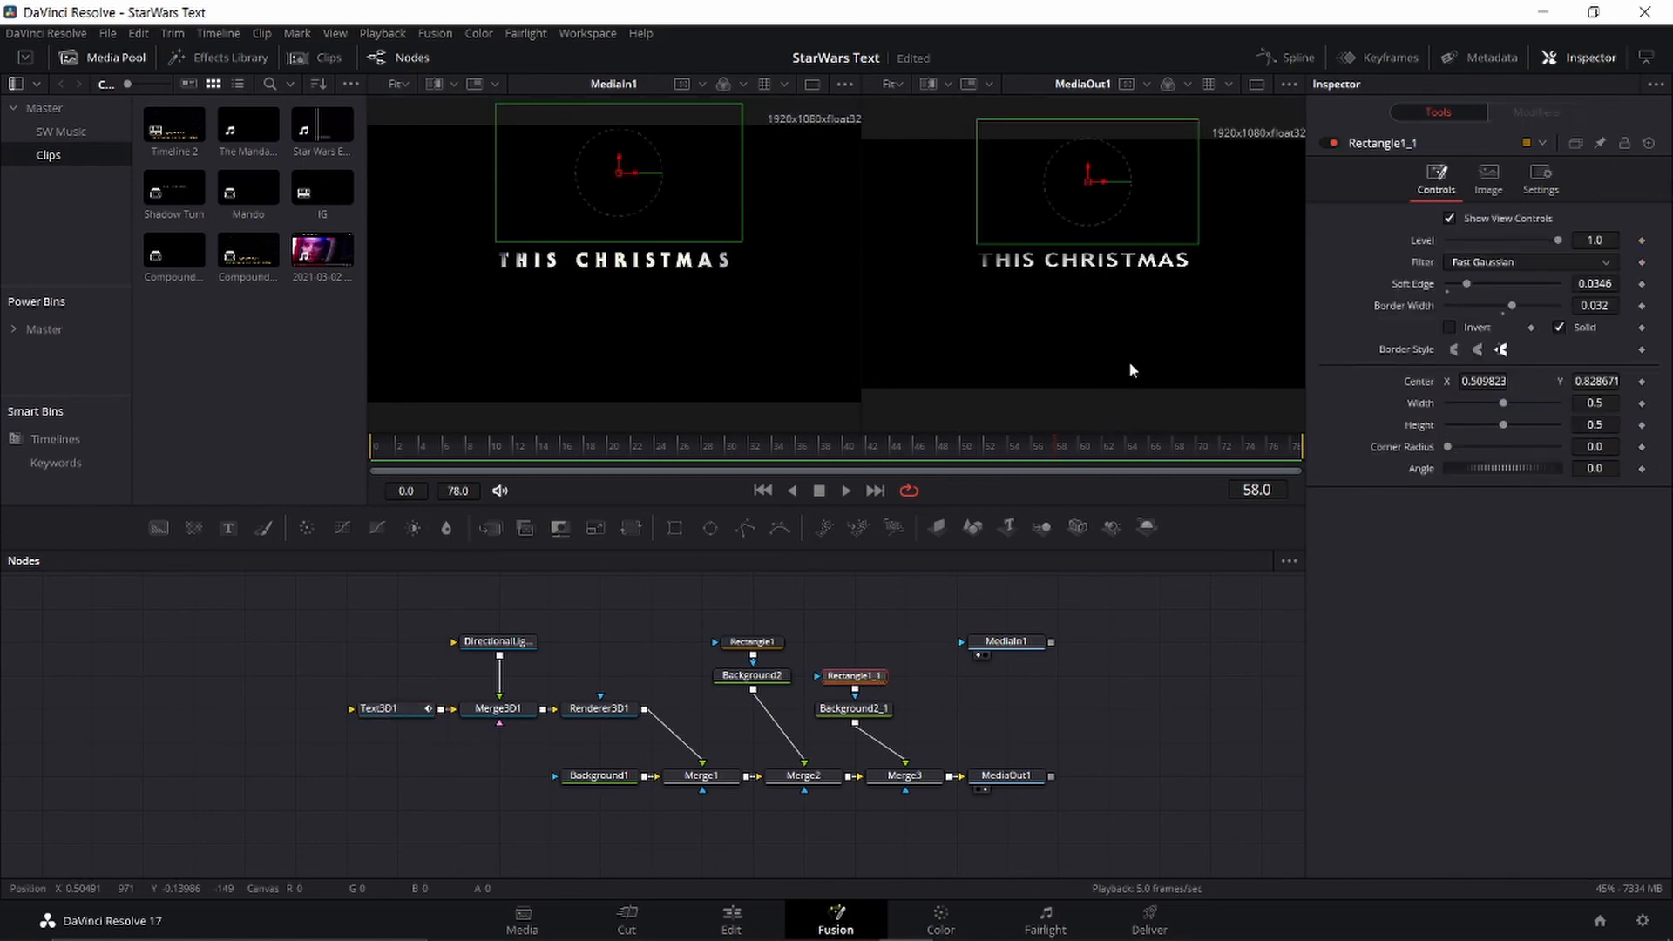
left_click(1642, 381)
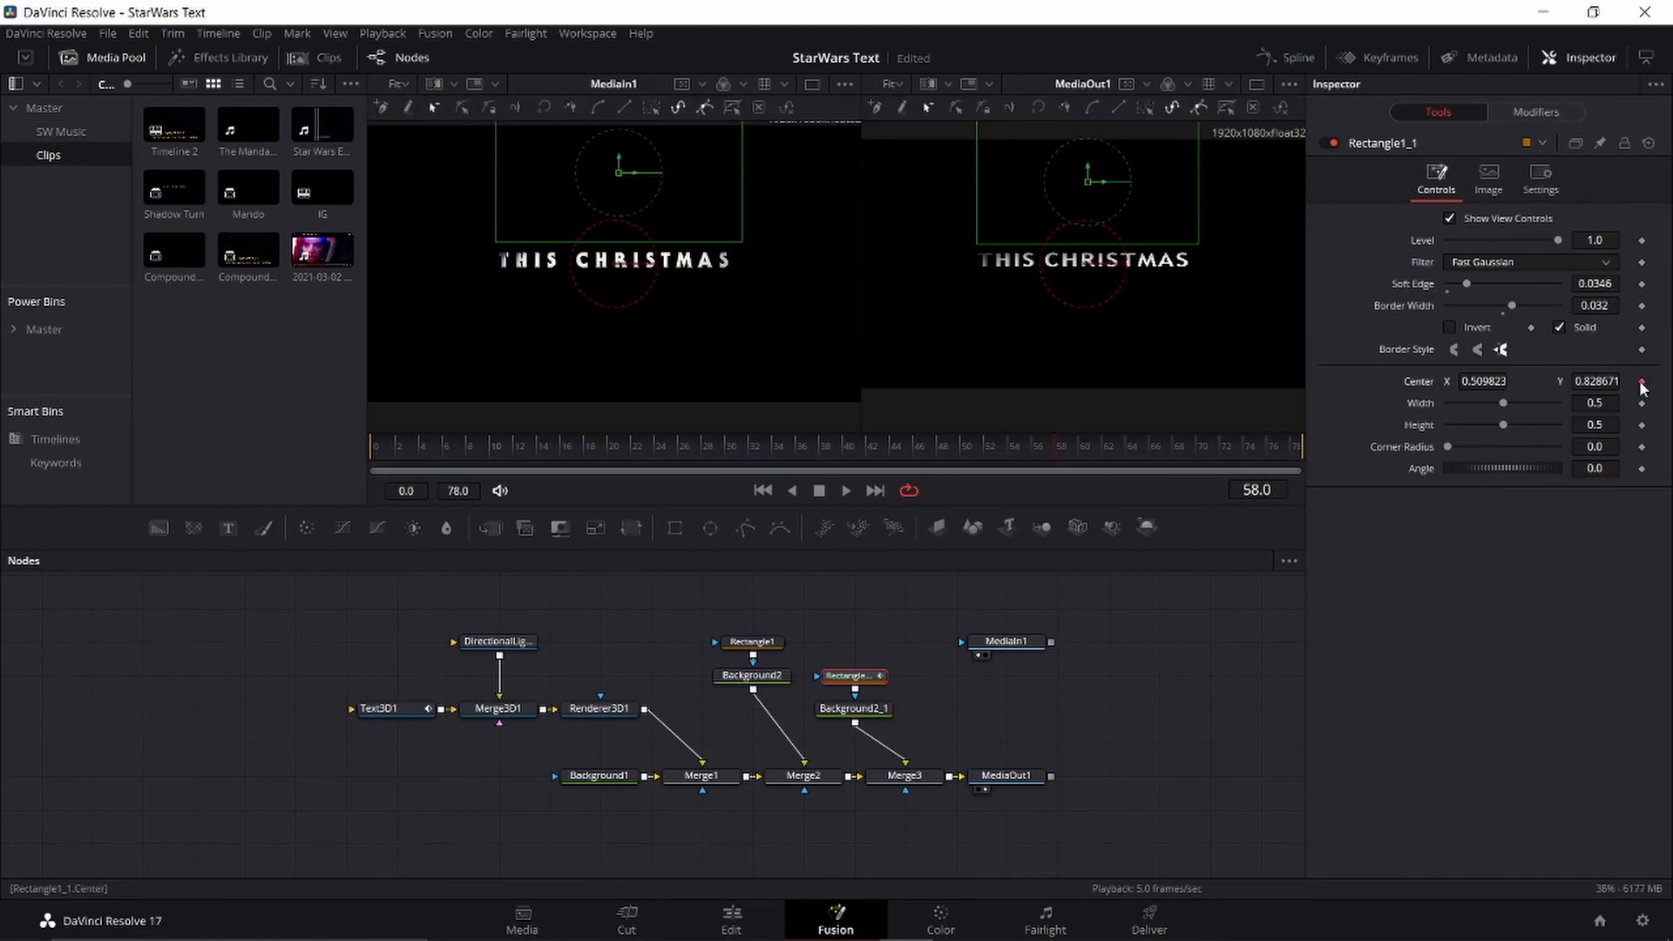
left_click_drag(1248, 443, 1281, 449)
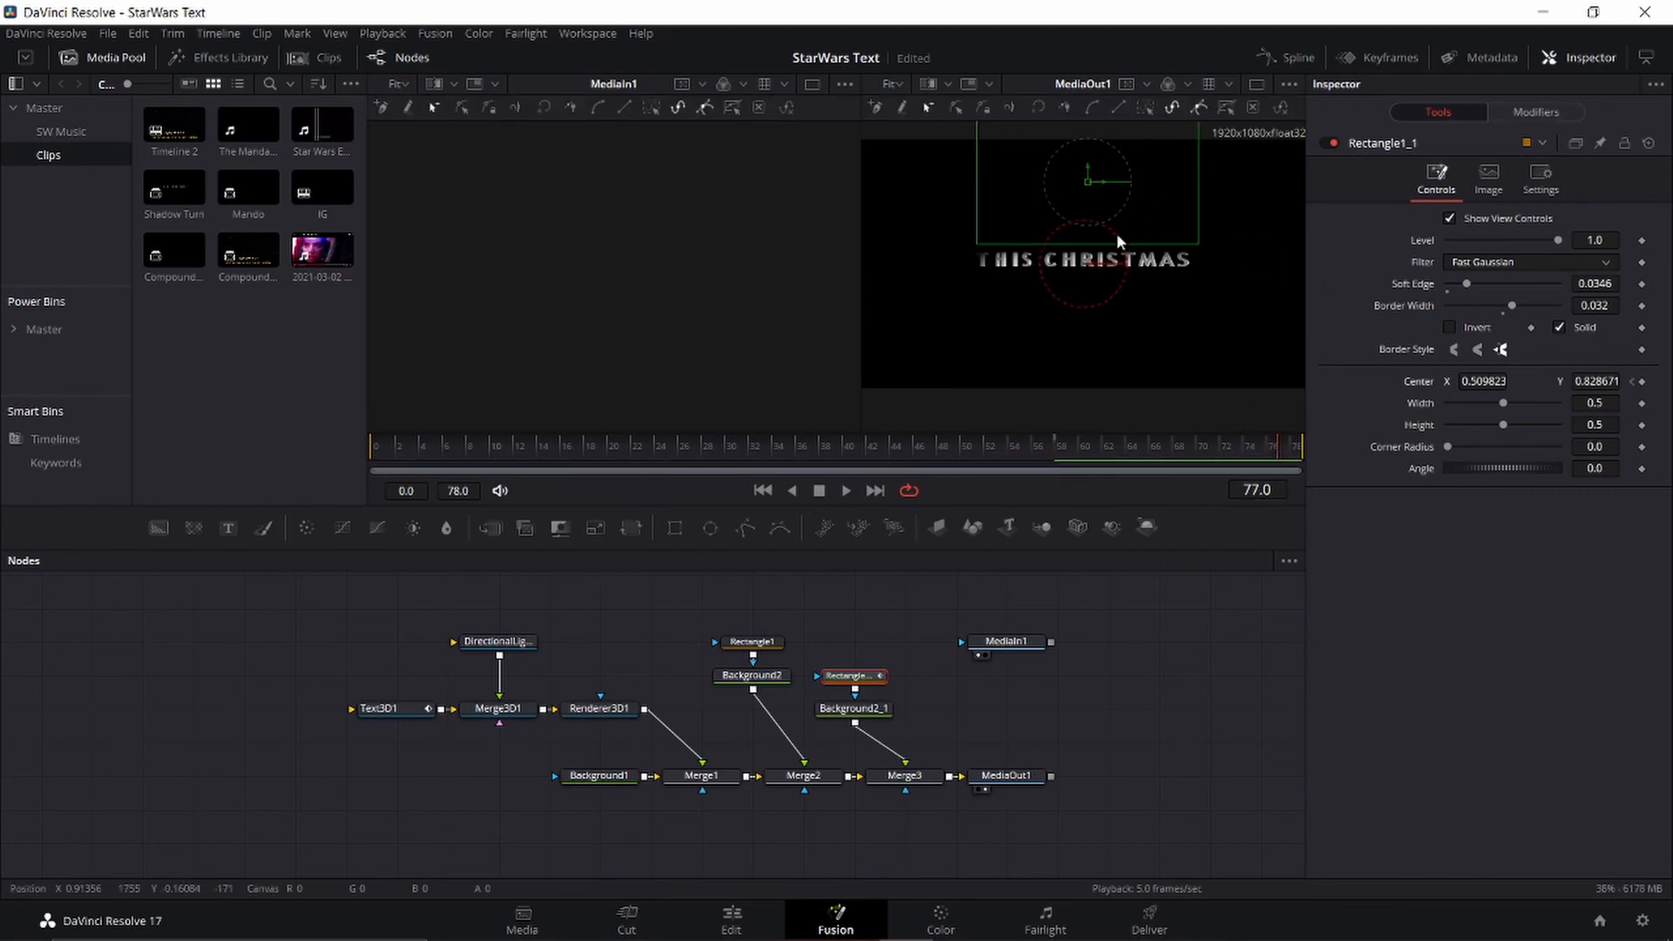
left_click_drag(1087, 181, 1087, 192)
left_click(767, 450)
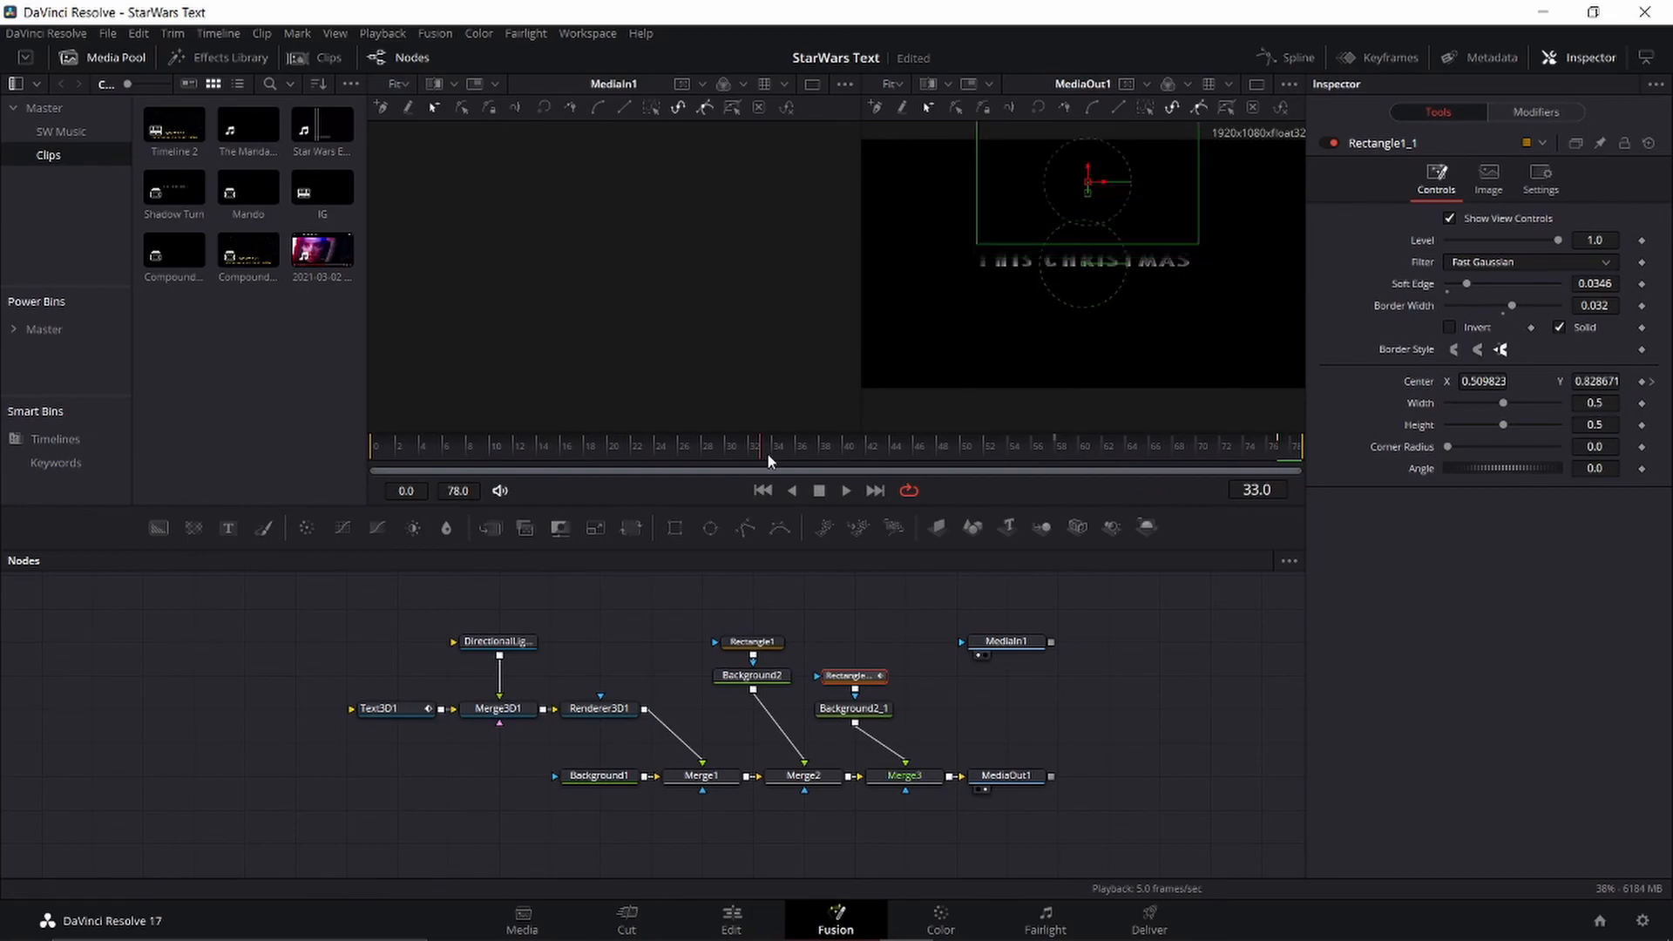